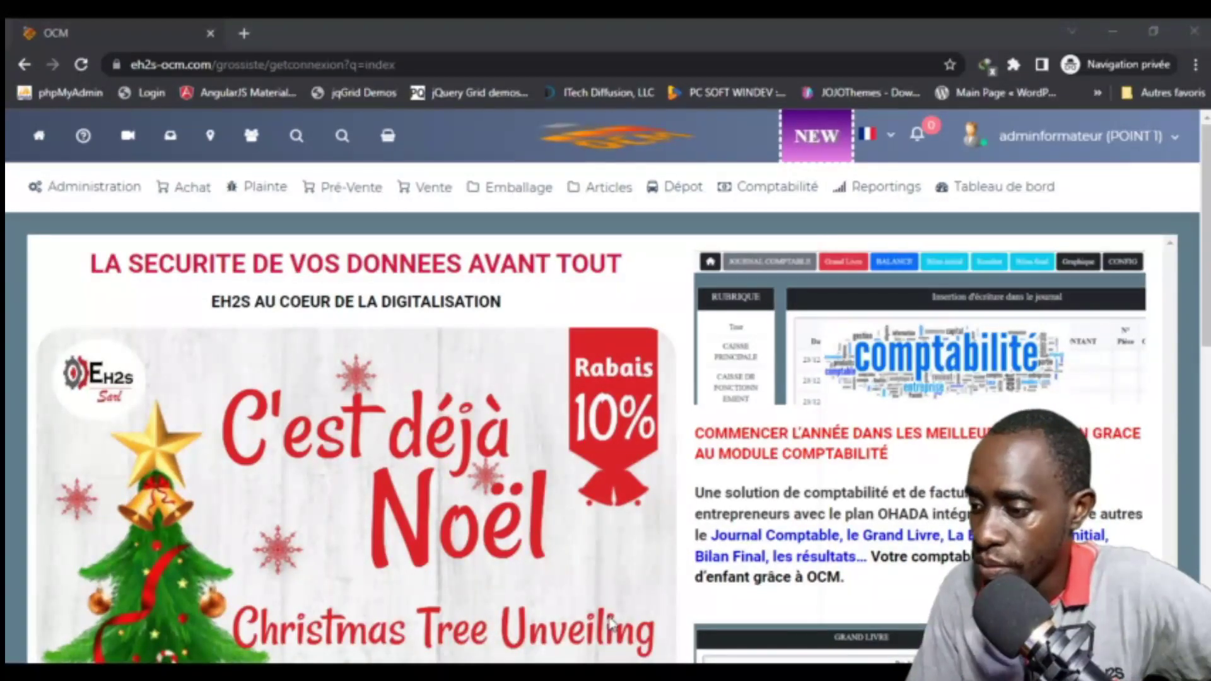
- Log out of the current session and sign back in with the trainer account's username and password
{"action": "left_click", "coordinate": [1103, 147]}
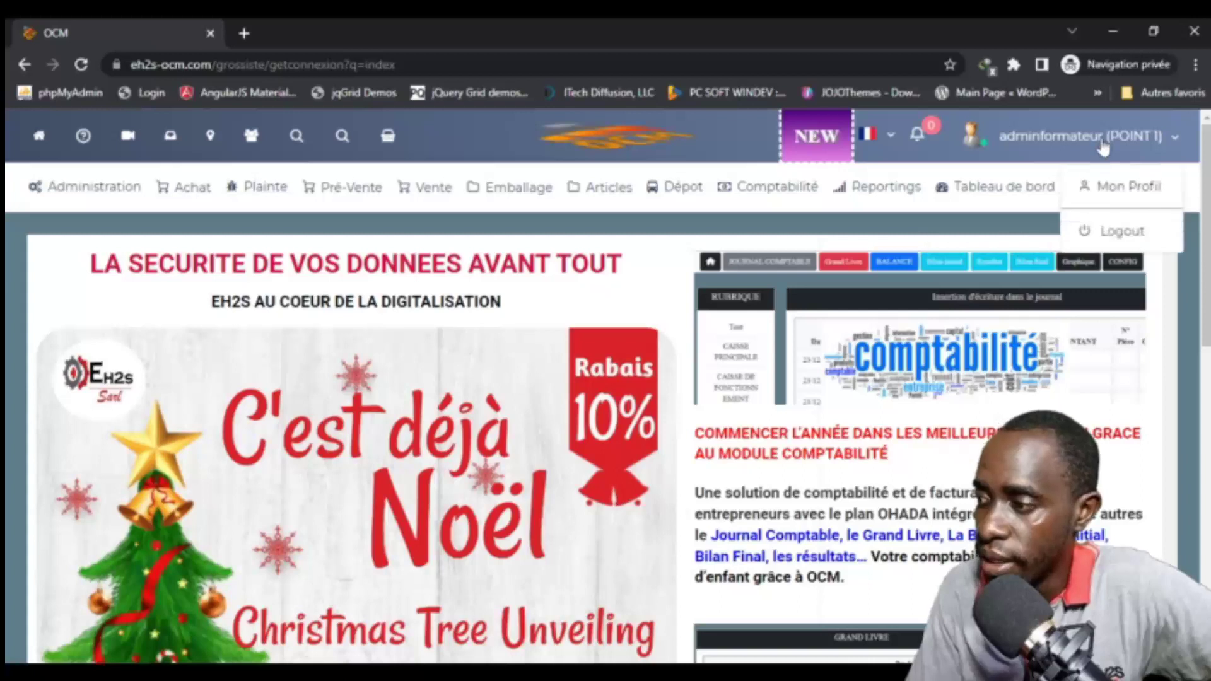
{"action": "left_click", "coordinate": [1098, 232]}
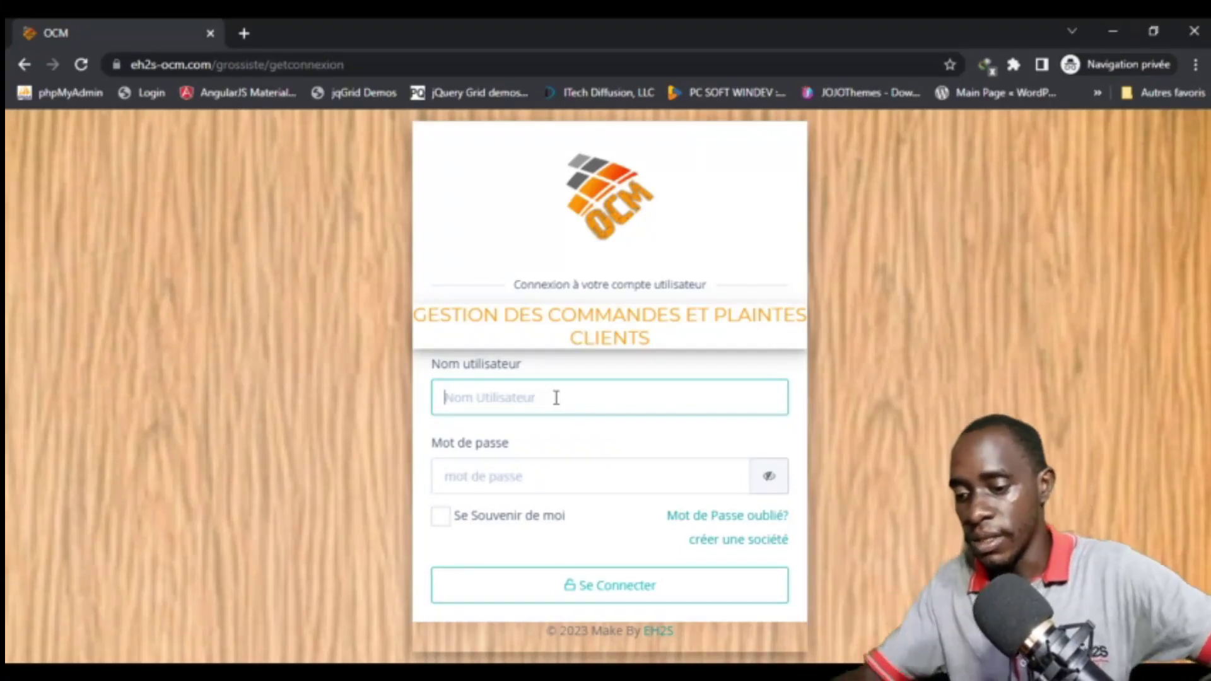
{"action": "type", "text": "adminformateur"}
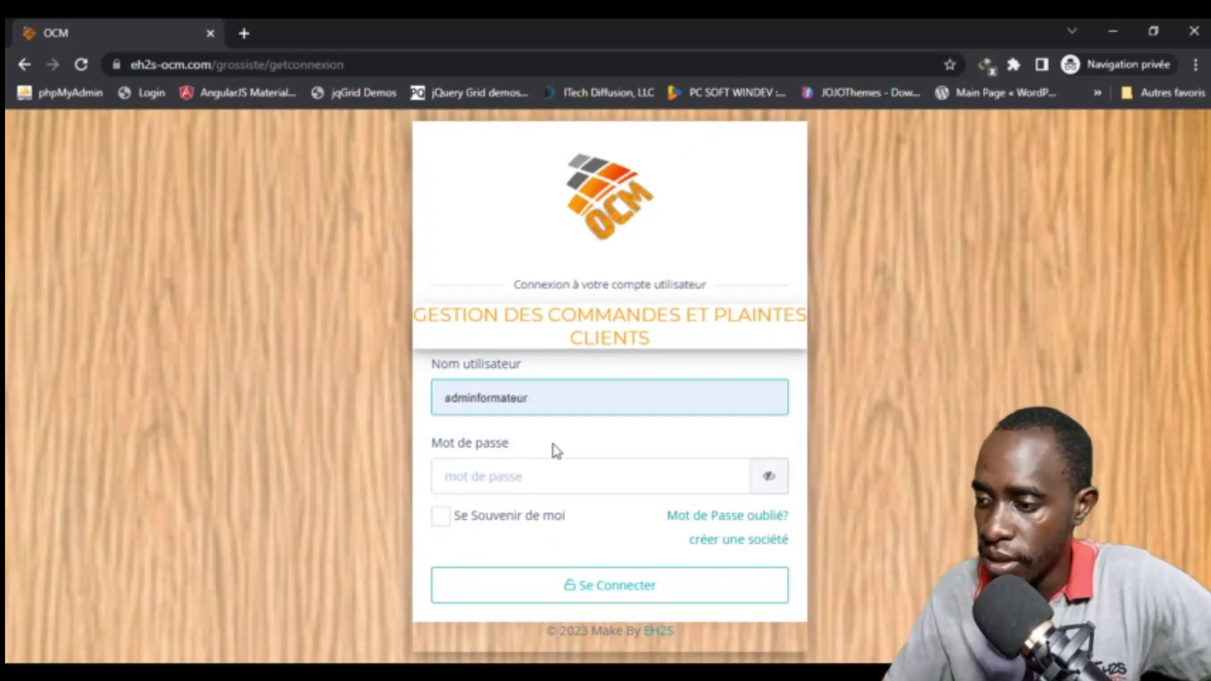
{"action": "left_click", "coordinate": [555, 449]}
{"action": "key", "text": "Tab"}
{"action": "type", "text": "•••••••"}
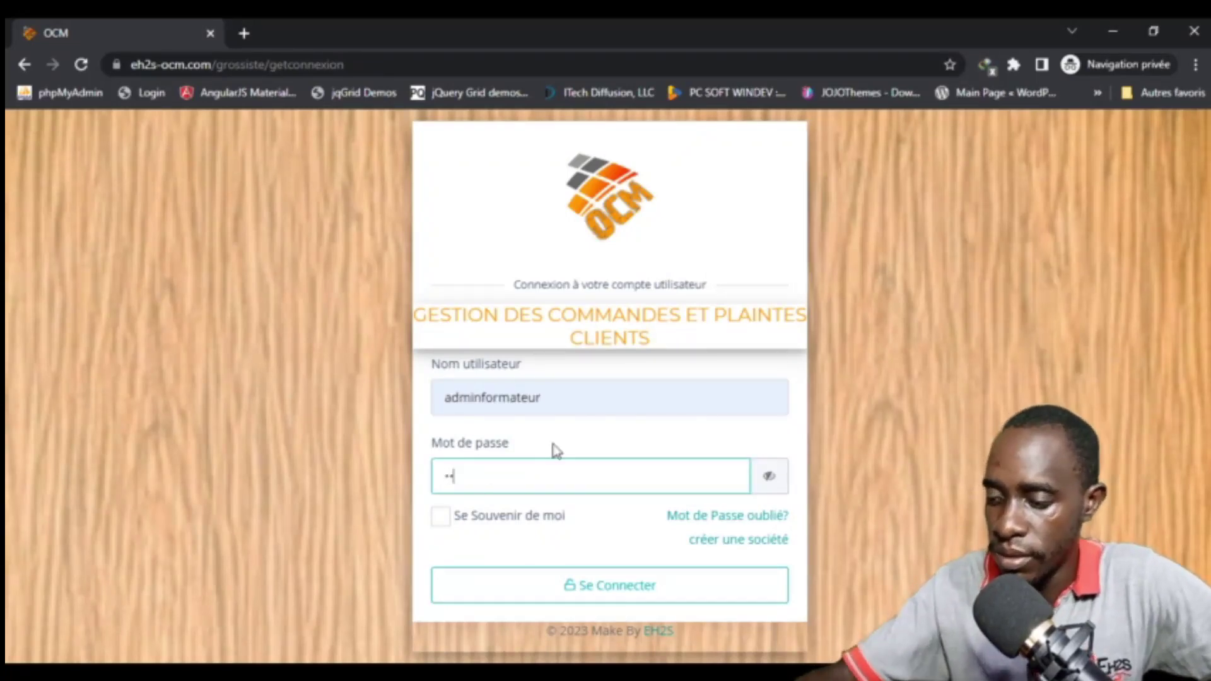
{"action": "type", "text": "•••••"}
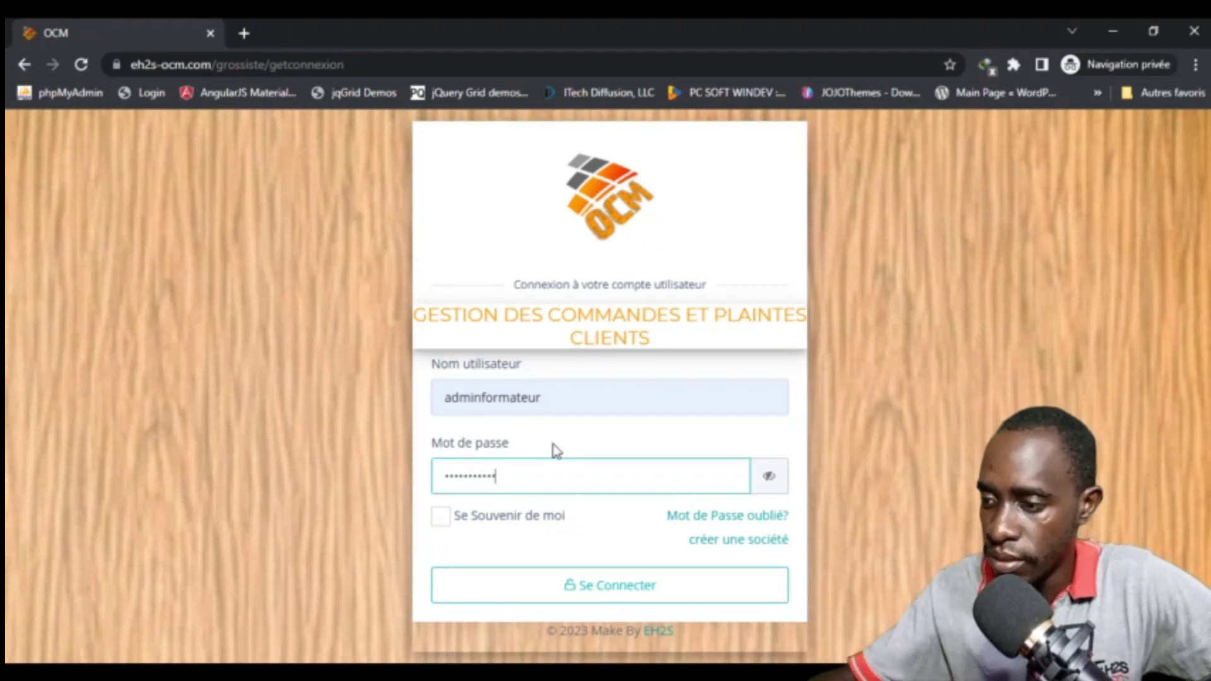
{"action": "type", "text": "•••"}
{"action": "key", "text": "Return"}
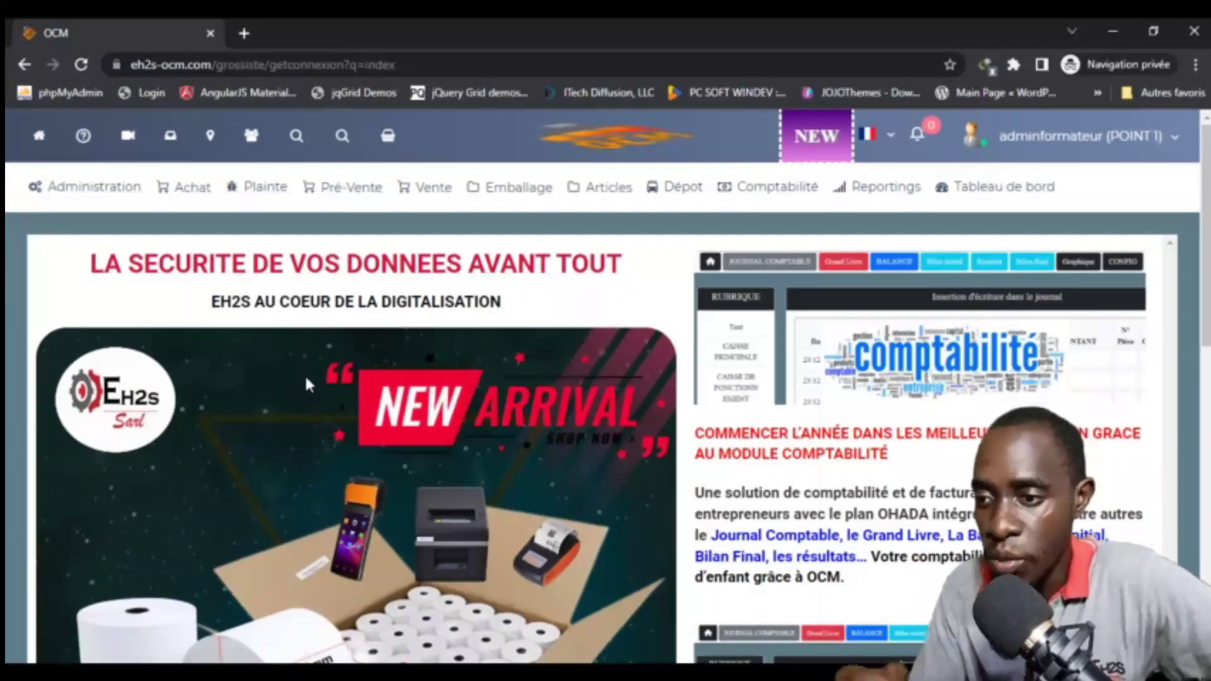
- Open the purchase order form (Bon de commande) and open the store for operations
{"action": "left_click", "coordinate": [186, 189]}
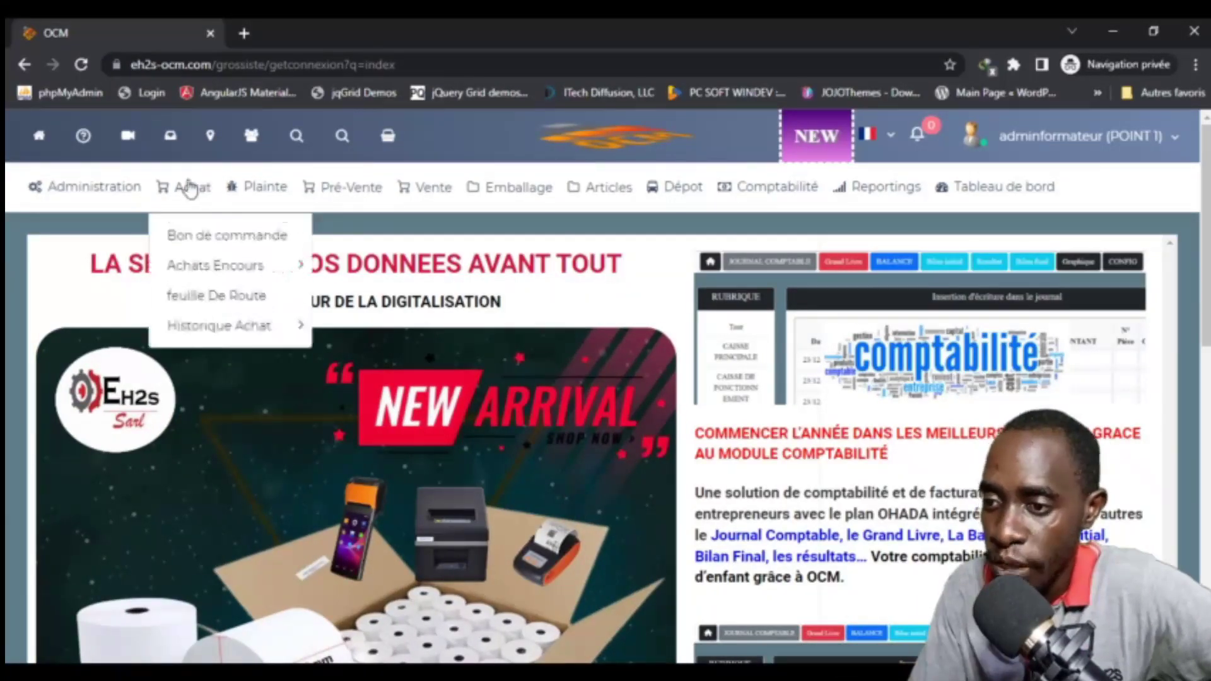
{"action": "left_click", "coordinate": [205, 243]}
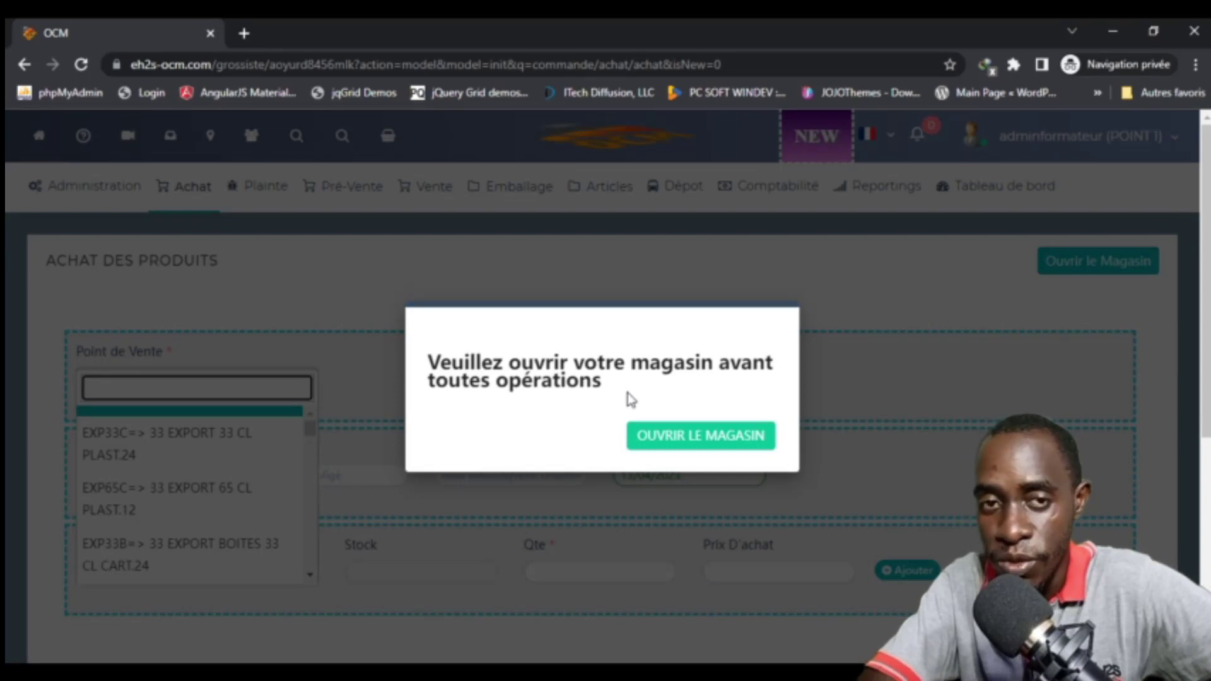
{"action": "left_click", "coordinate": [687, 442]}
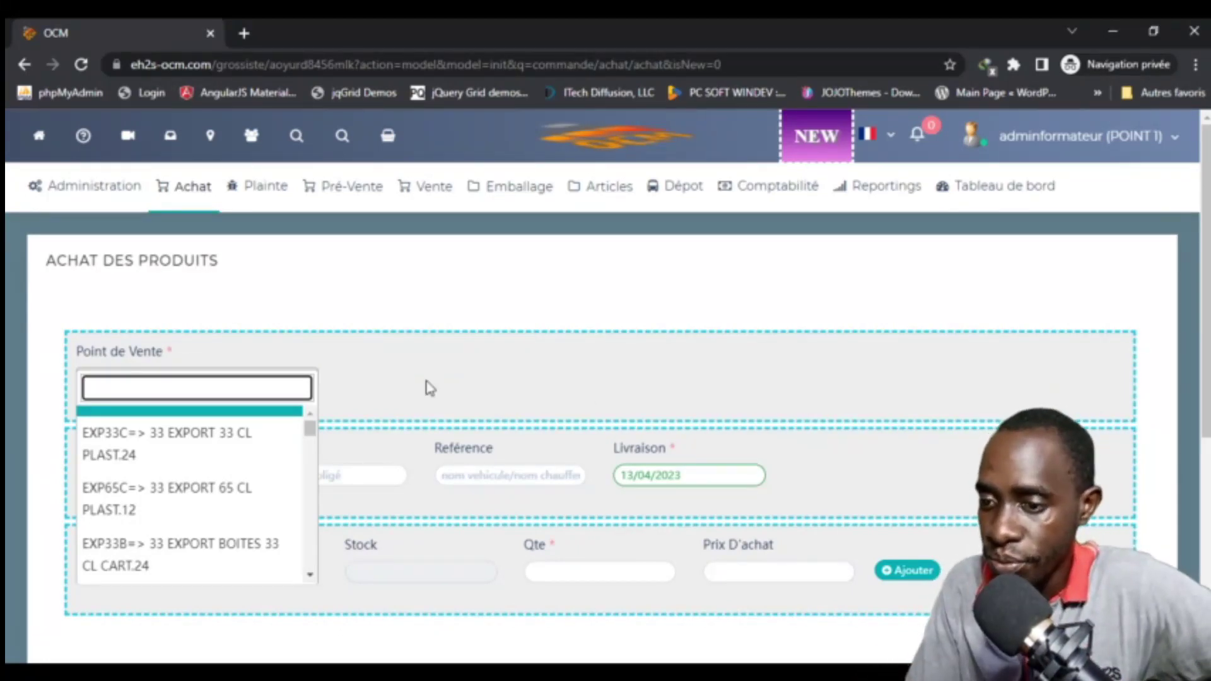
- Examine the purchase order's point of sale, supplier, voucher number, reference and delivery date fields
{"action": "left_click", "coordinate": [429, 386]}
{"action": "left_click", "coordinate": [300, 392]}
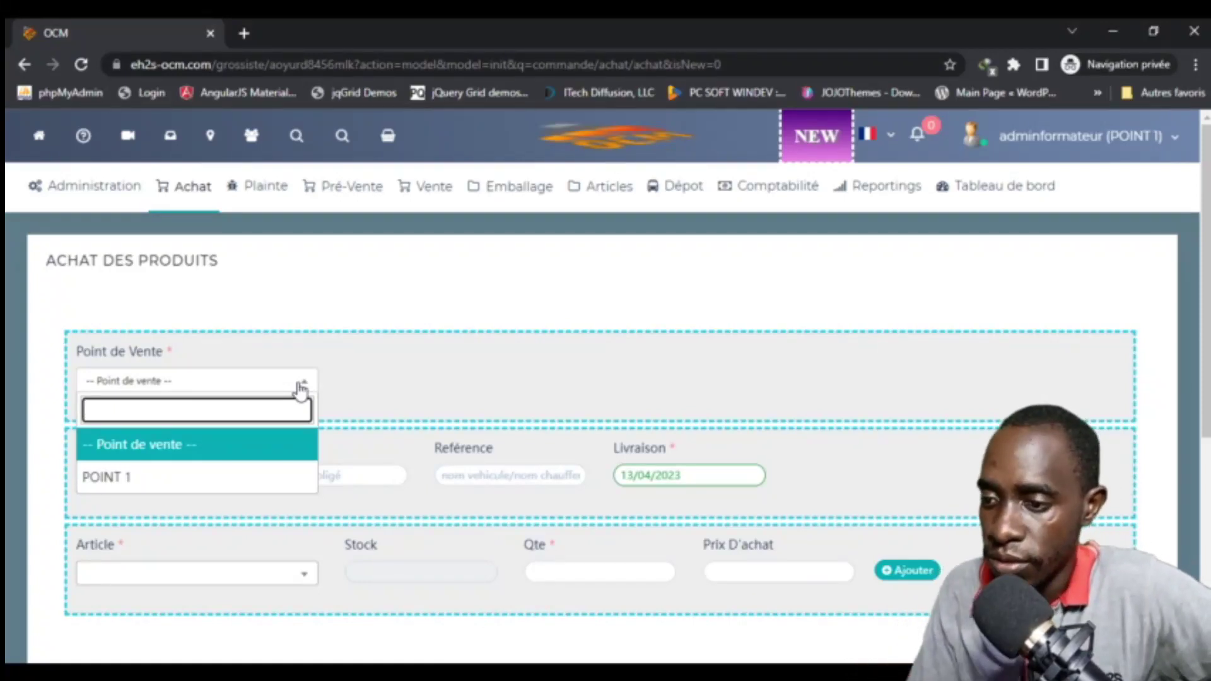
{"action": "left_click", "coordinate": [373, 376]}
{"action": "mouse_move", "coordinate": [996, 290]}
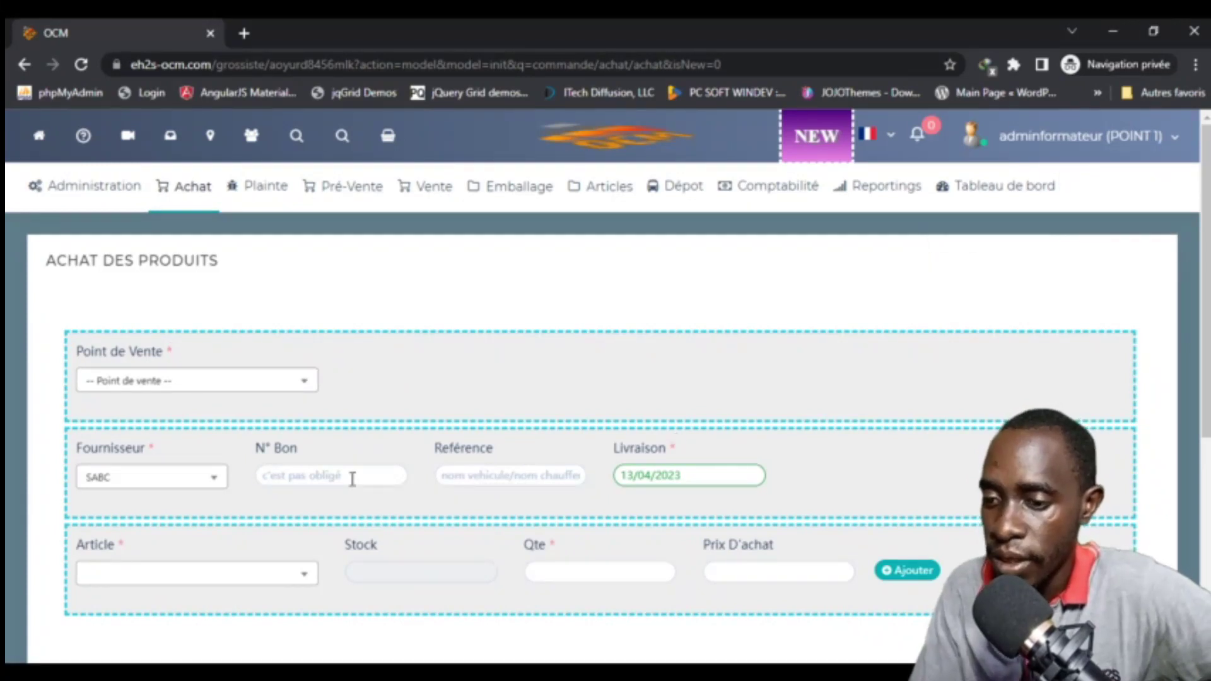
{"action": "scroll", "coordinate": [211, 385], "scroll_direction": "down", "scroll_amount": 2}
{"action": "left_click", "coordinate": [178, 336]}
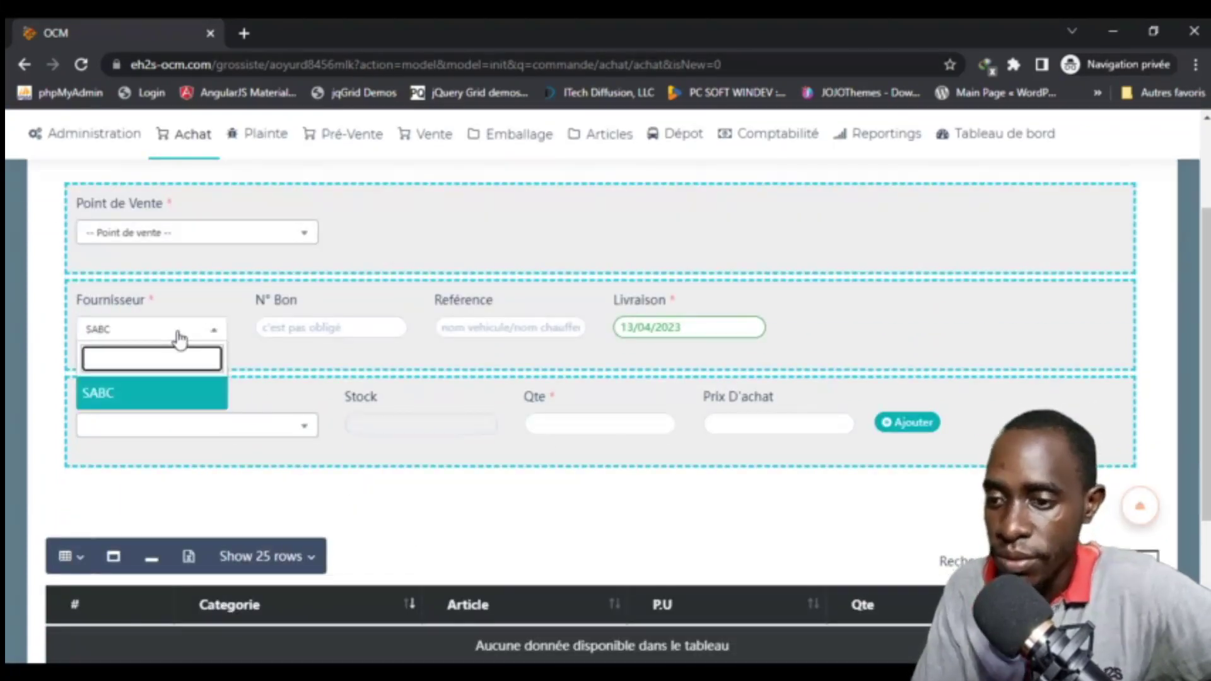
{"action": "left_click", "coordinate": [180, 340]}
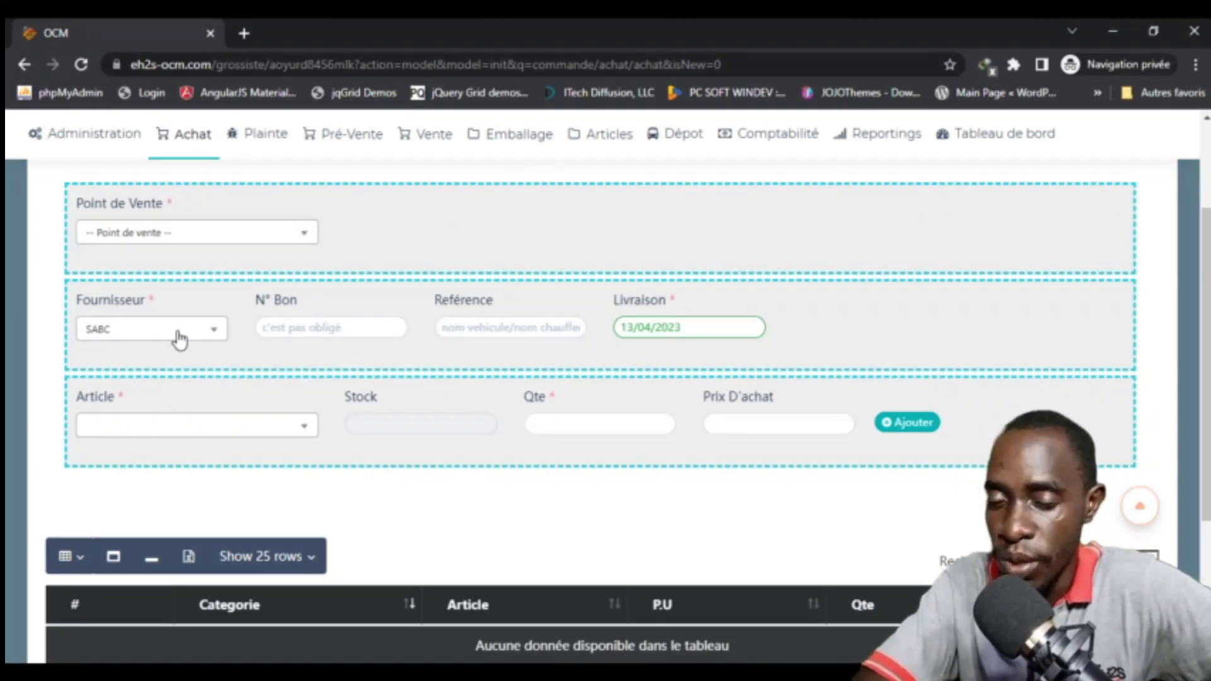
{"action": "left_click", "coordinate": [290, 325]}
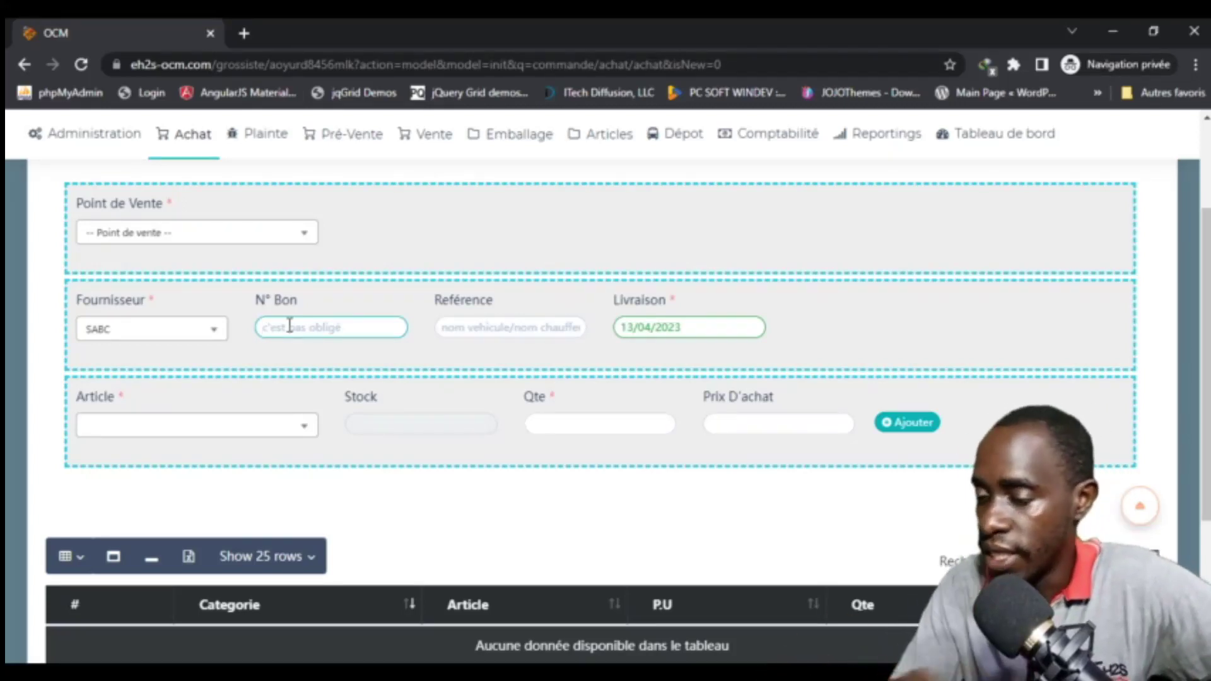
{"action": "left_click", "coordinate": [460, 327]}
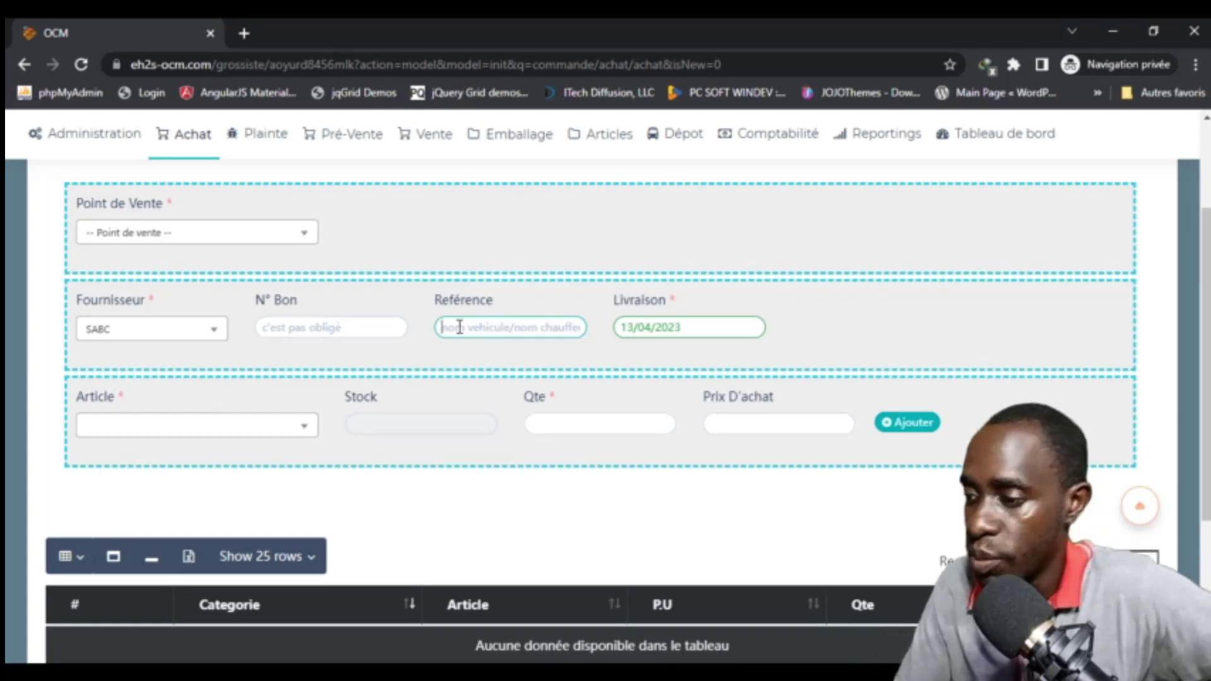
{"action": "left_click", "coordinate": [690, 326]}
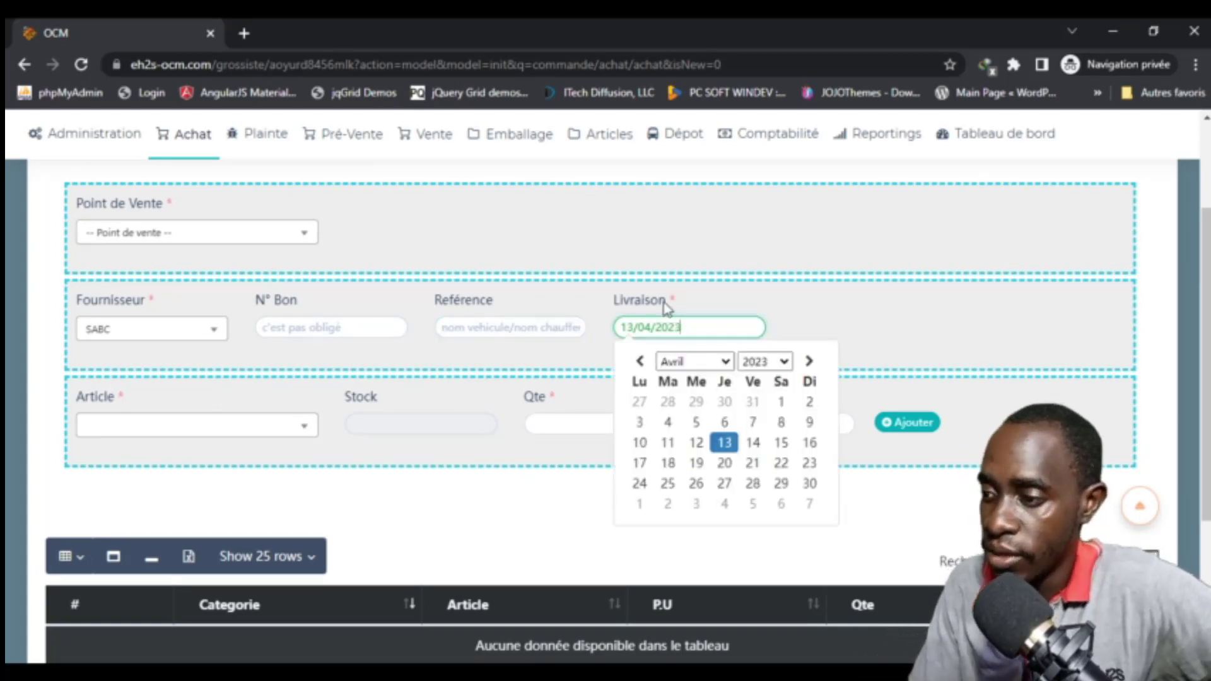
{"action": "left_click", "coordinate": [668, 309]}
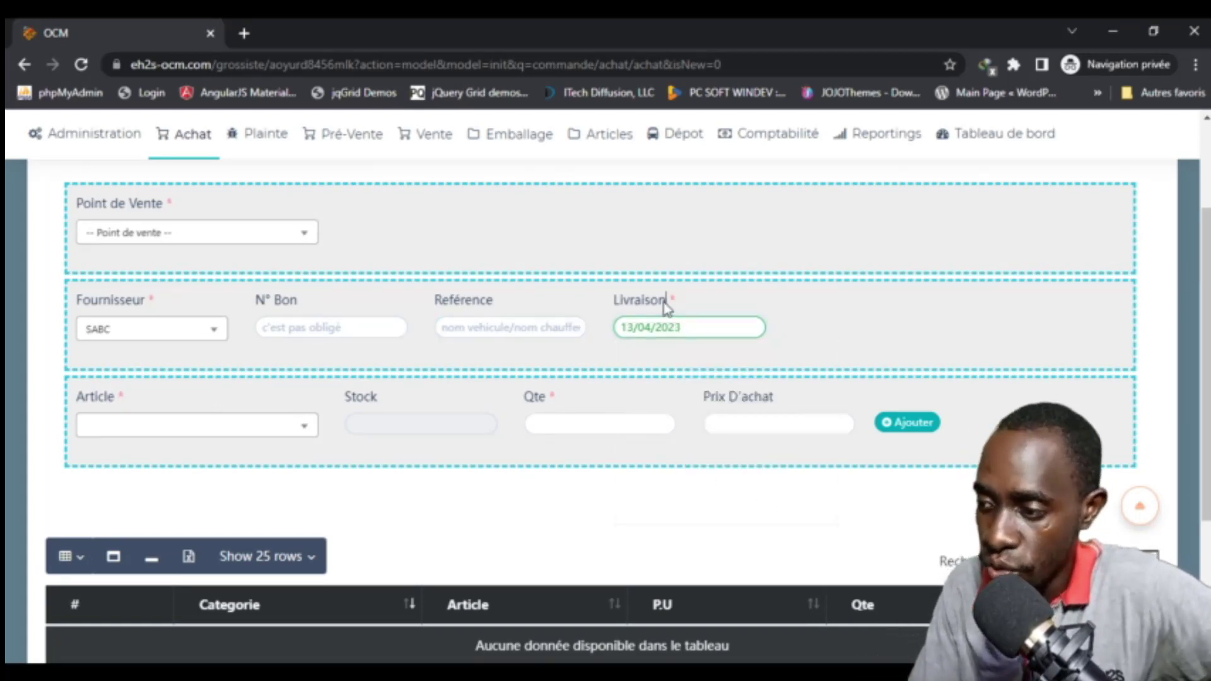
- Add the article EXP65C 33 EXPORT 65 CL PLAST.12 to the purchase order with a quantity of 25
{"action": "left_click", "coordinate": [301, 432]}
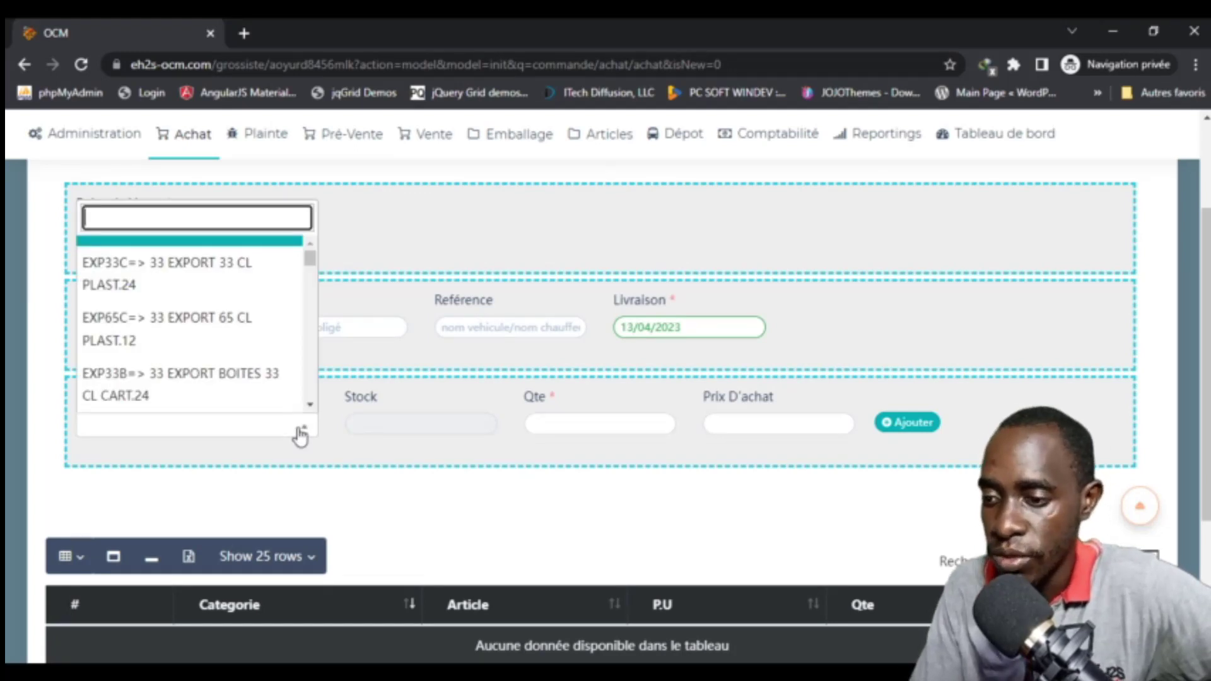
{"action": "left_click", "coordinate": [210, 328]}
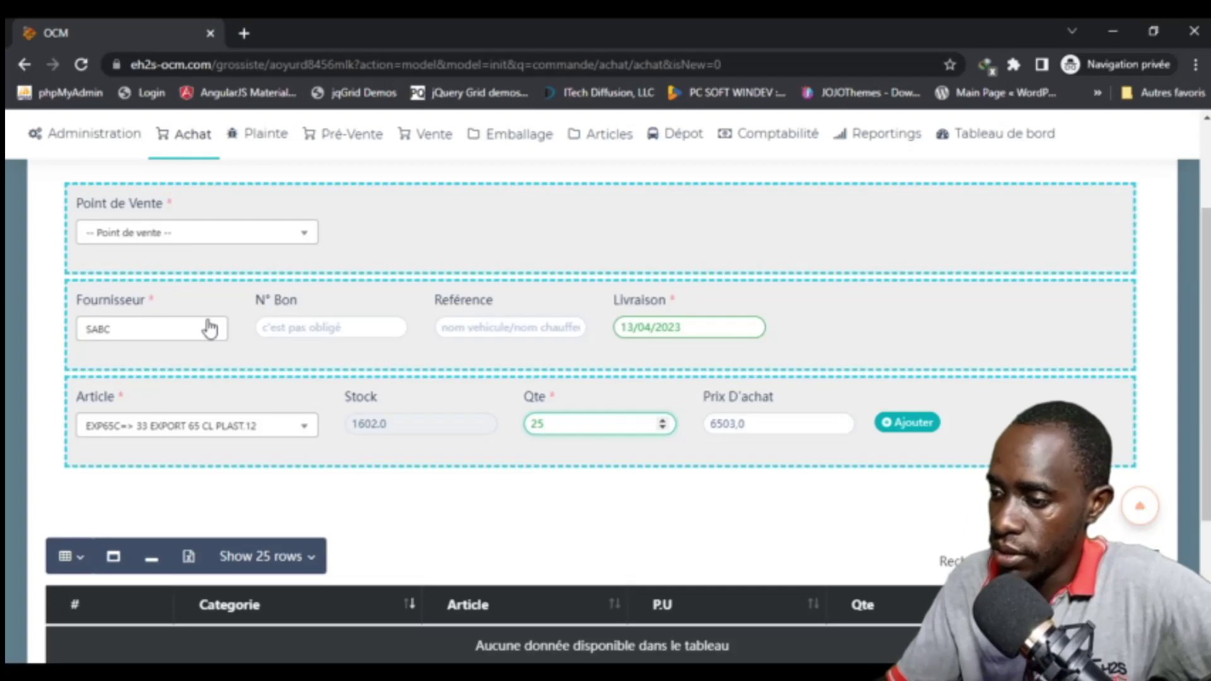
{"action": "key", "text": "Return"}
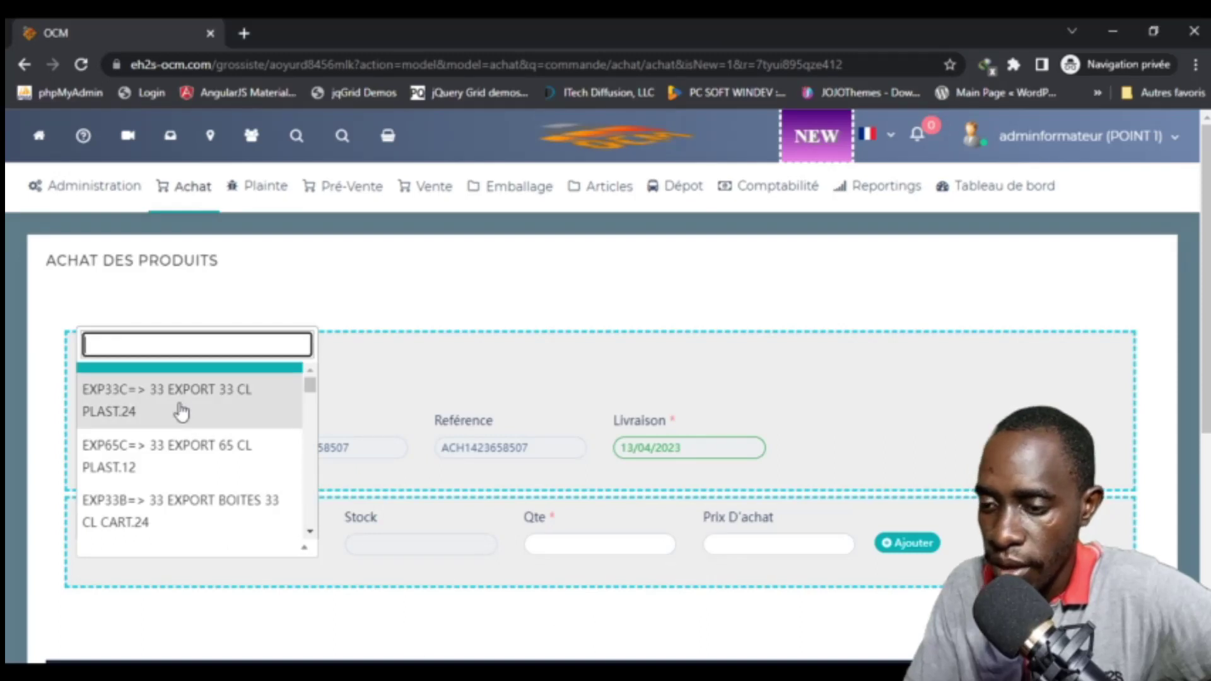
- Add the article AMS65C AMSTEL 65 CL PLAST.12 to the purchase order with a quantity of 150
{"action": "scroll", "coordinate": [193, 495], "scroll_direction": "down", "scroll_amount": 2}
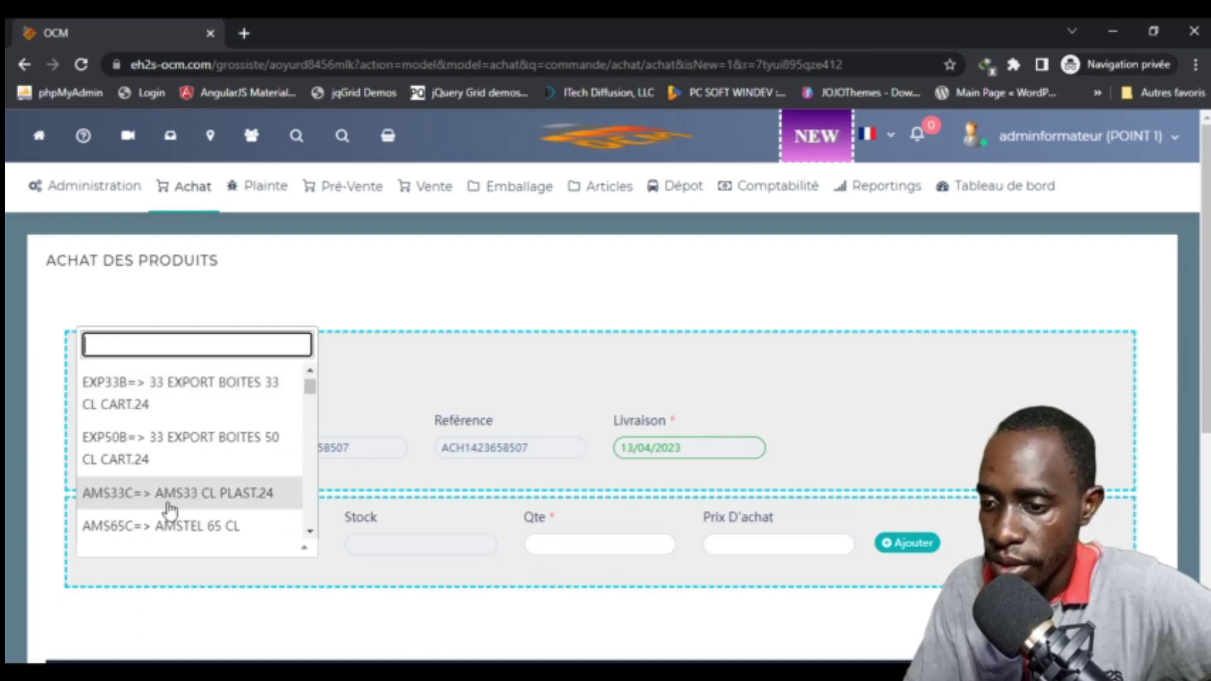
{"action": "left_click", "coordinate": [168, 530]}
{"action": "type", "text": "150"}
{"action": "key", "text": "Return"}
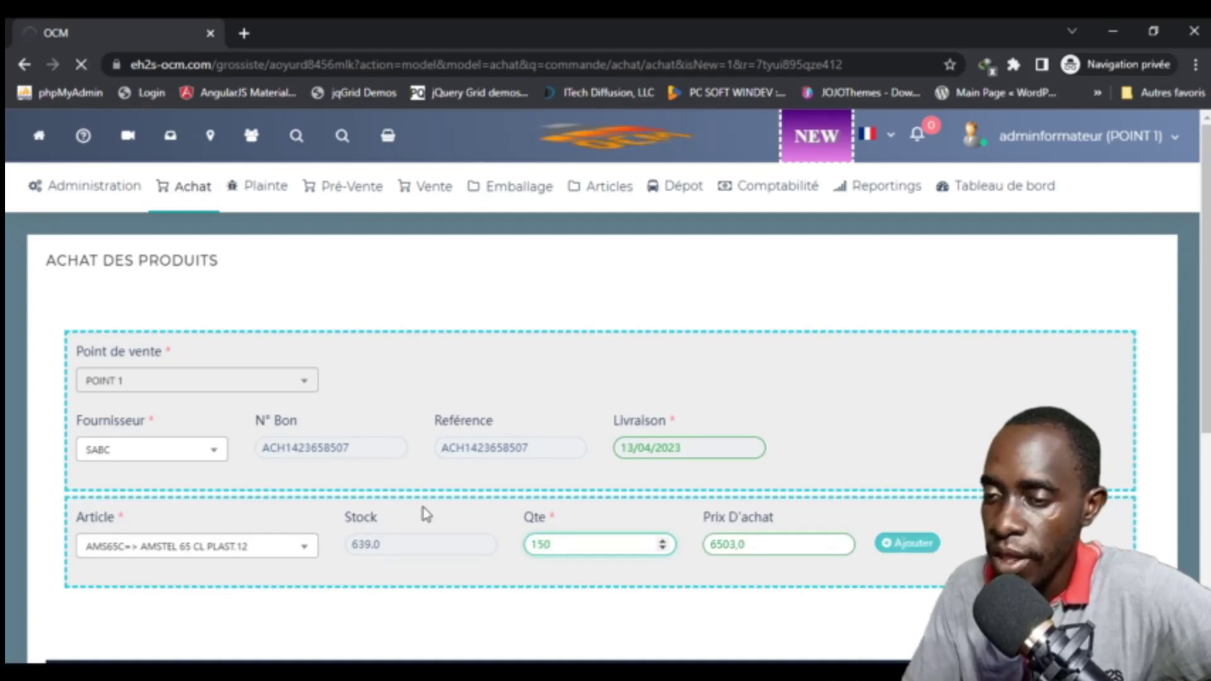
- Reload the inaccessible purchase page and agree to resubmit its form data
{"action": "scroll", "coordinate": [471, 485], "scroll_direction": "down", "scroll_amount": 5}
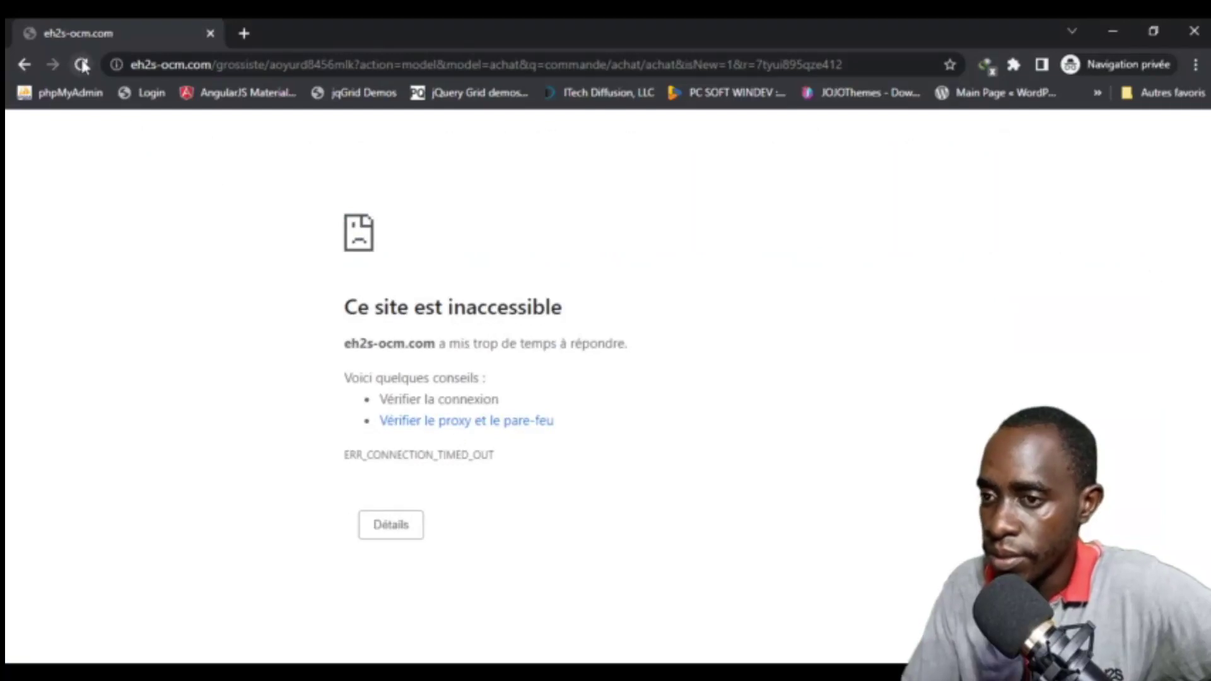
{"action": "left_click", "coordinate": [81, 65]}
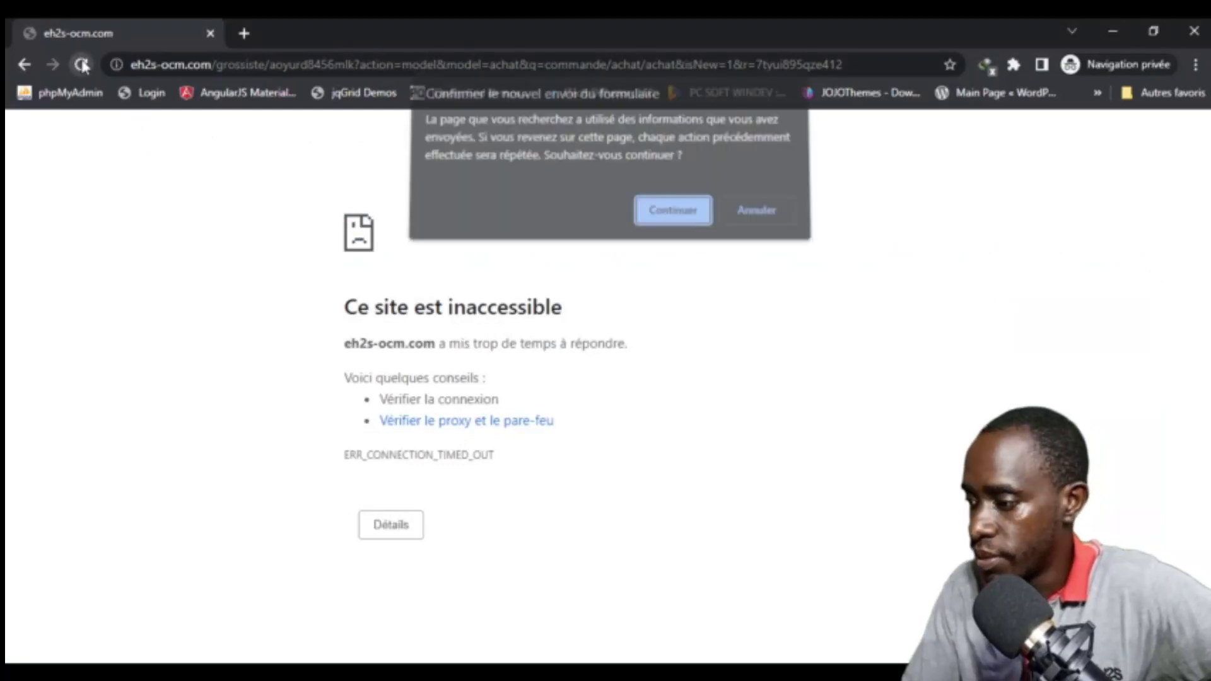
{"action": "key", "text": "Return"}
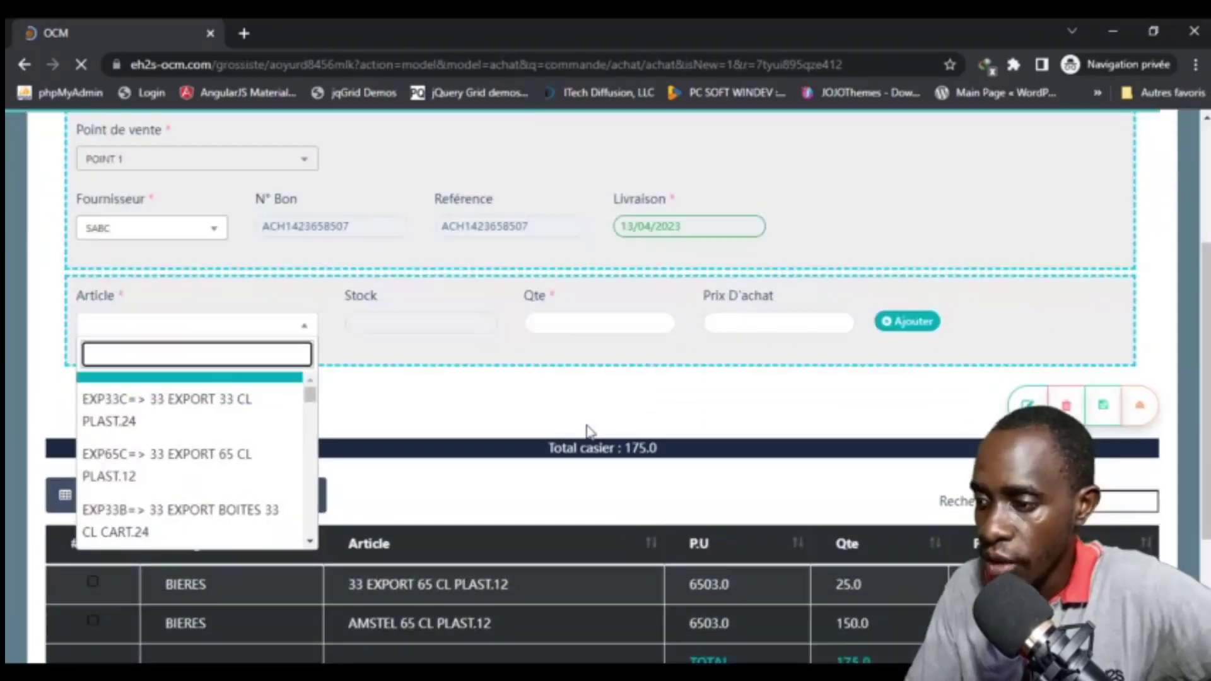
- Add the article CAS65C CASTEL 65 CL PLAST.12 to the purchase order
{"action": "scroll", "coordinate": [245, 402], "scroll_direction": "down", "scroll_amount": 3}
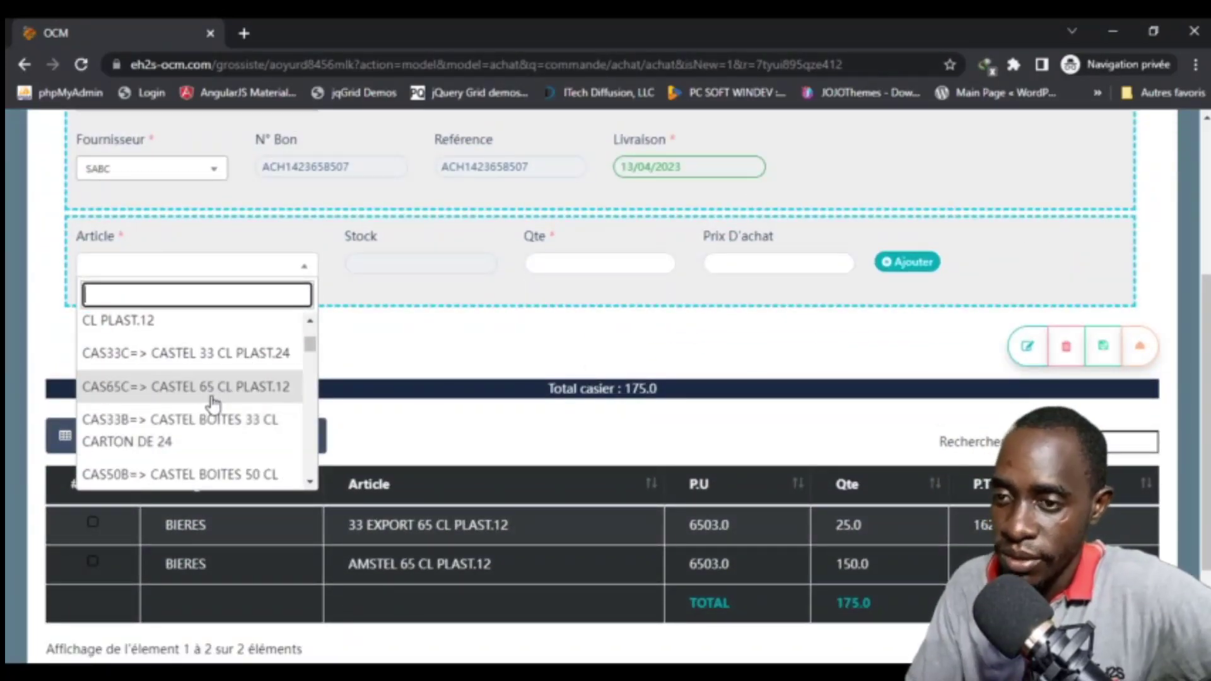
{"action": "left_click", "coordinate": [212, 399]}
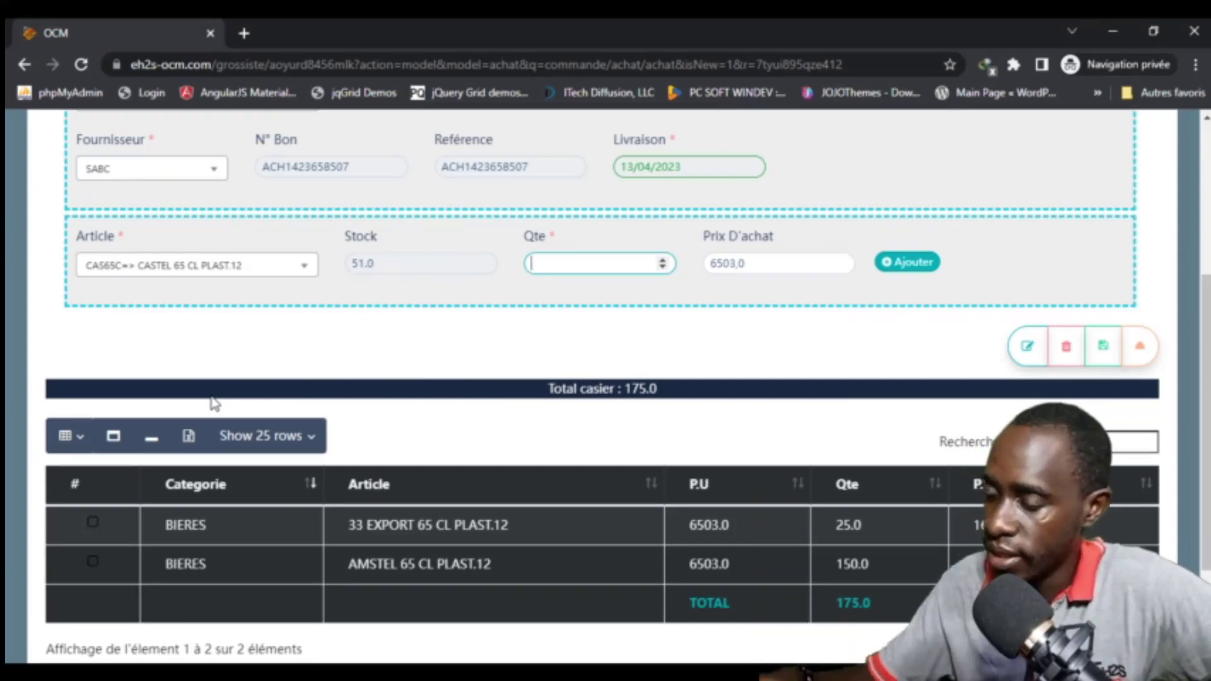
{"action": "key", "text": "Tab"}
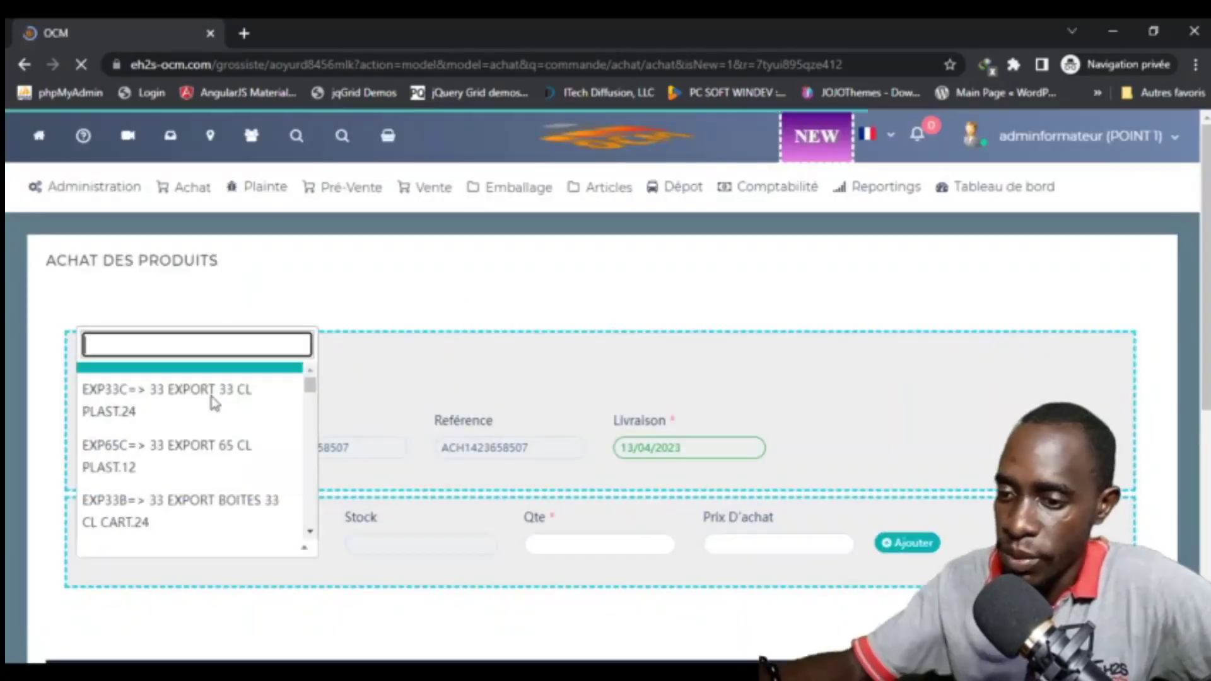
- Find "top" articles and add TPG10P TOP GRENADINE PET 100 CL PACK 6 with a quantity of 15
{"action": "type", "text": "top"}
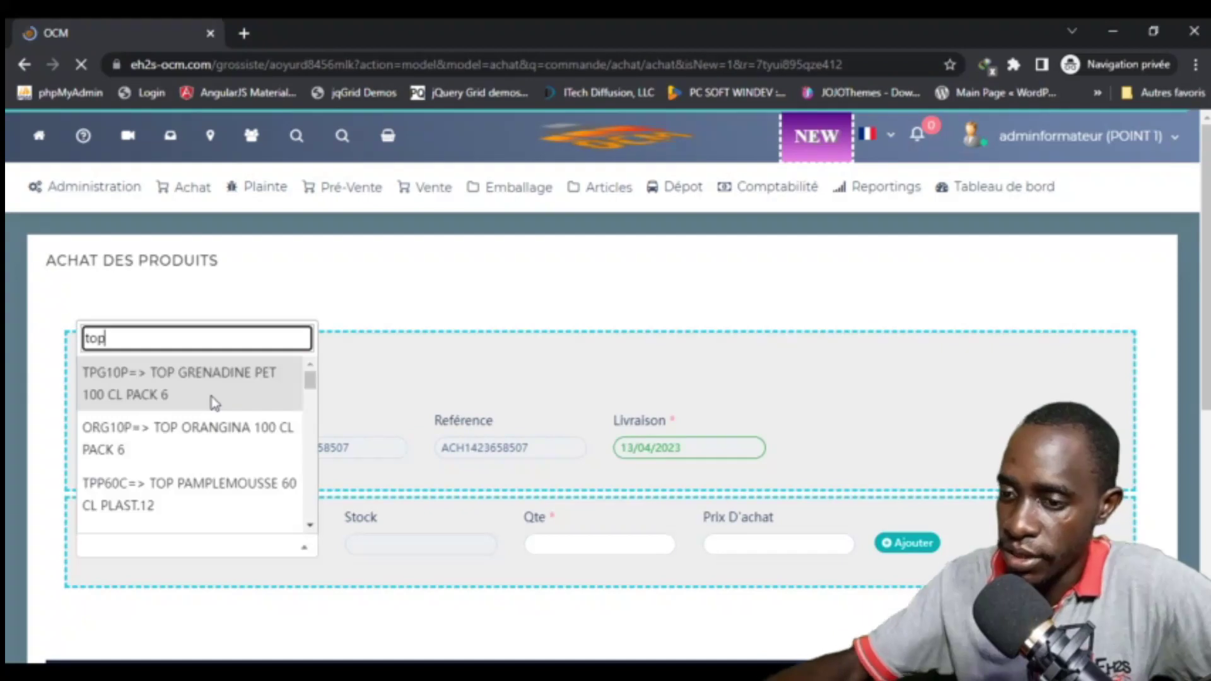
{"action": "left_click", "coordinate": [215, 402]}
{"action": "type", "text": "1"}
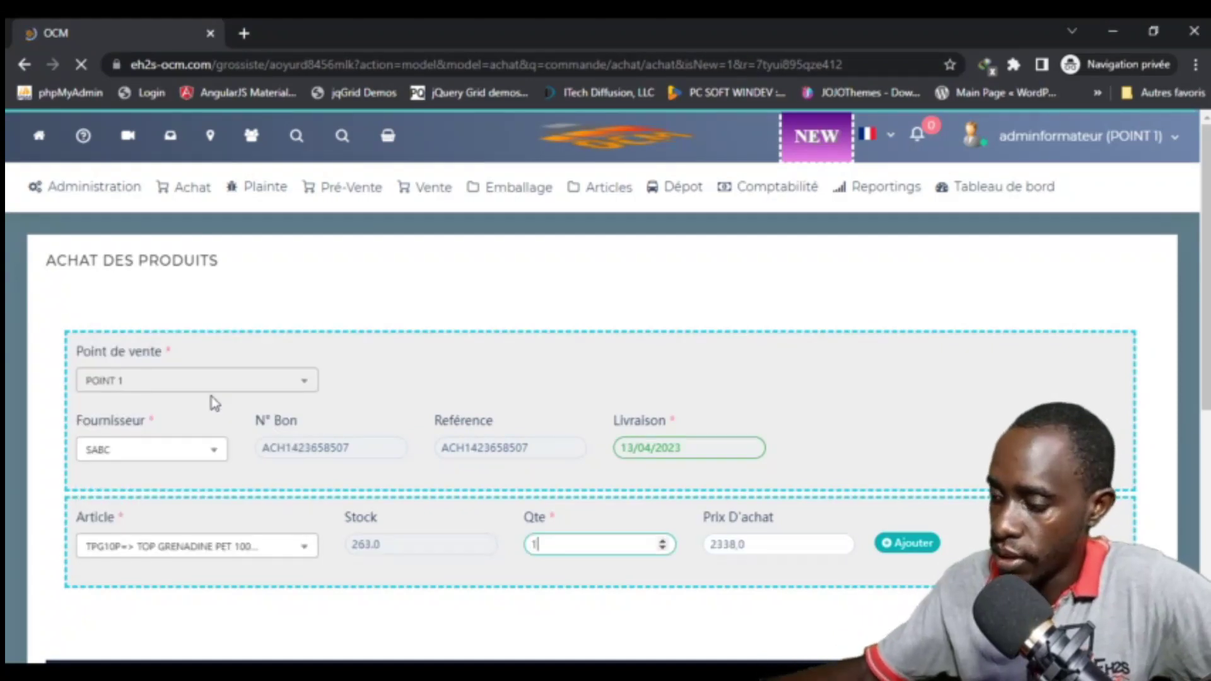
{"action": "type", "text": "5"}
{"action": "key", "text": "Return"}
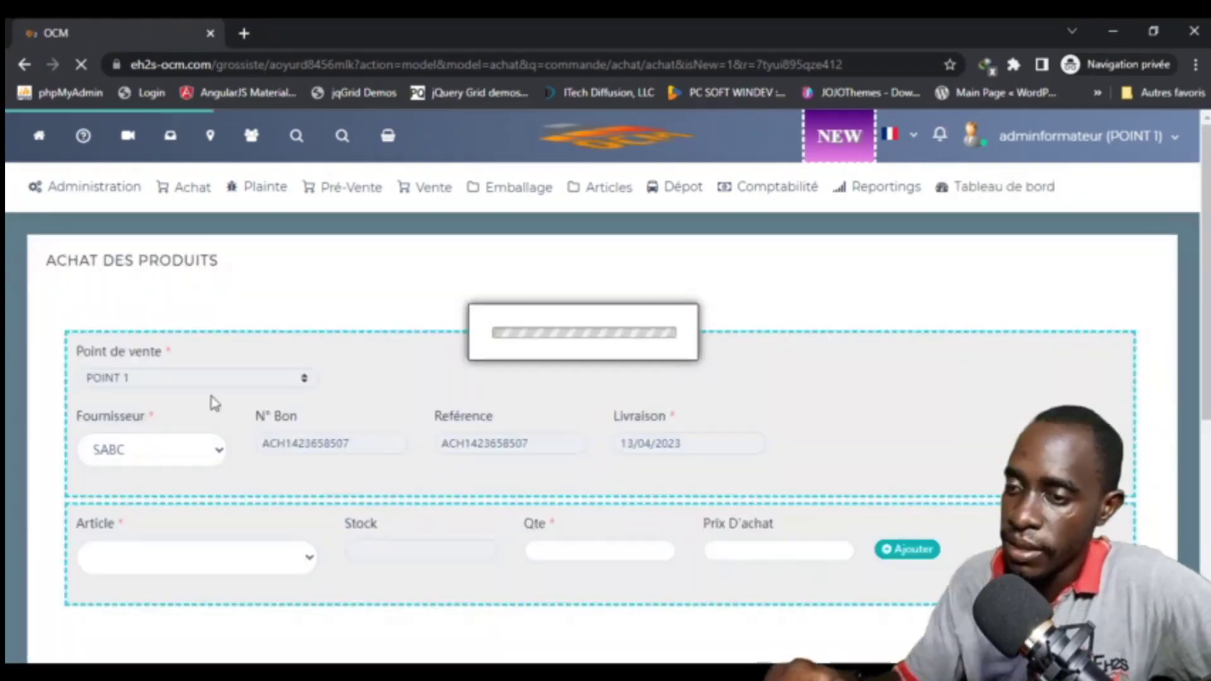
- Find "tpg" articles and add TPG60C TOPGRENADINE 60 CL PLAST.12 with a quantity of 15
{"action": "type", "text": "tp"}
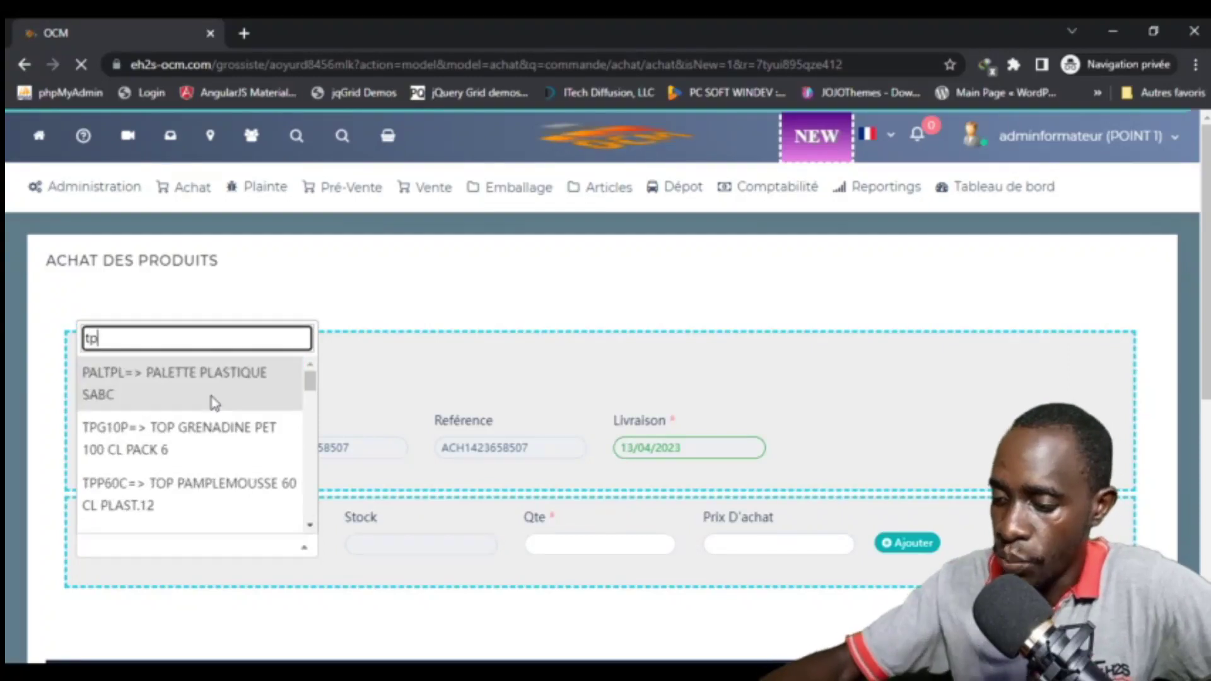
{"action": "type", "text": "g"}
{"action": "key", "text": "Down"}
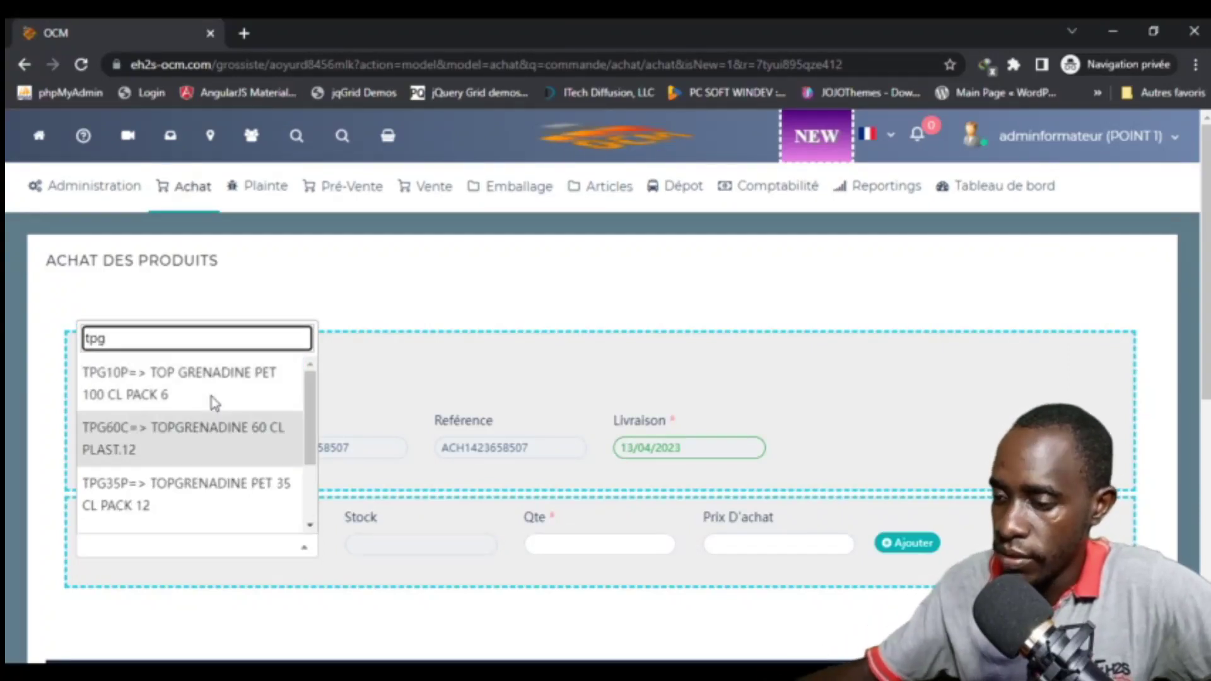
{"action": "key", "text": "Return"}
{"action": "type", "text": "15"}
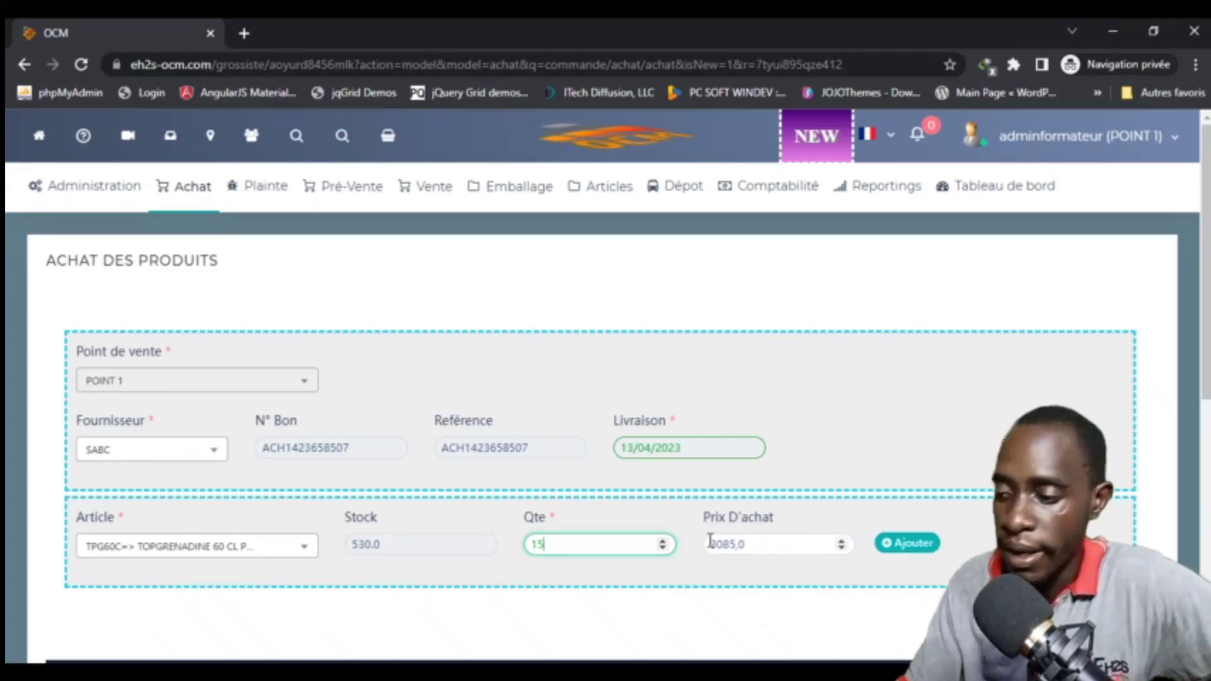
{"action": "left_click", "coordinate": [709, 541]}
{"action": "key", "text": "Return"}
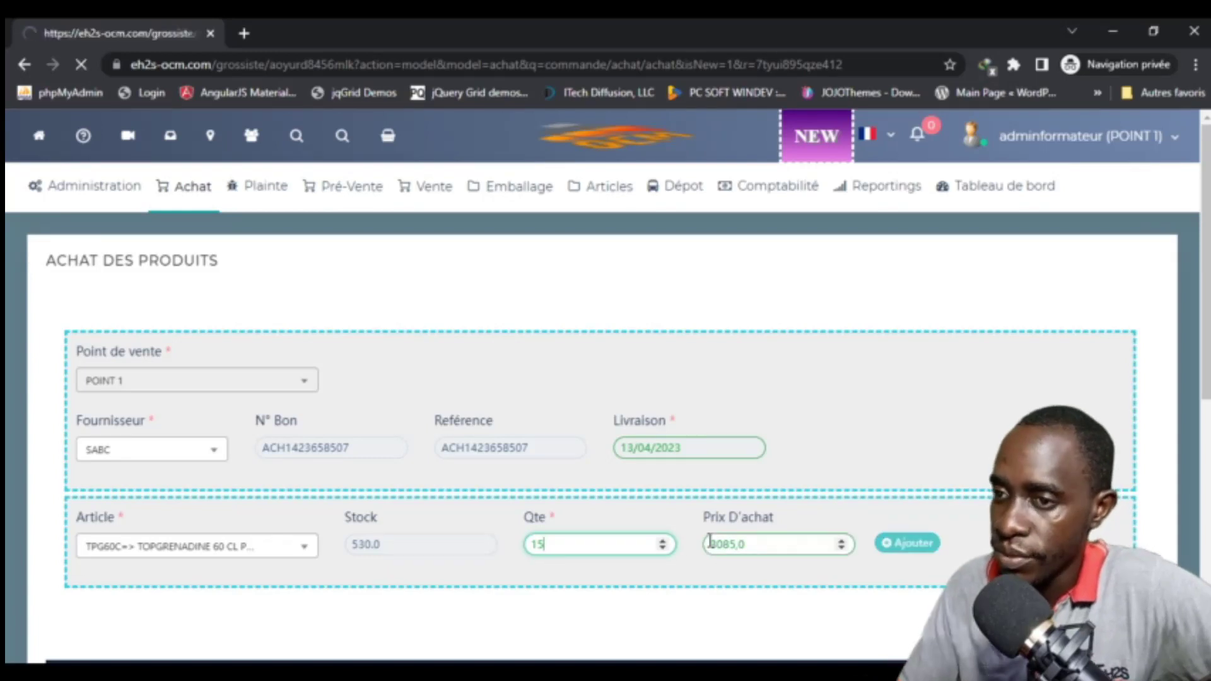
- Find "vra" articles and add VRACC12 EMBALLAGE GM to the purchase order with a quantity of 208
{"action": "scroll", "coordinate": [706, 585], "scroll_direction": "down", "scroll_amount": 5}
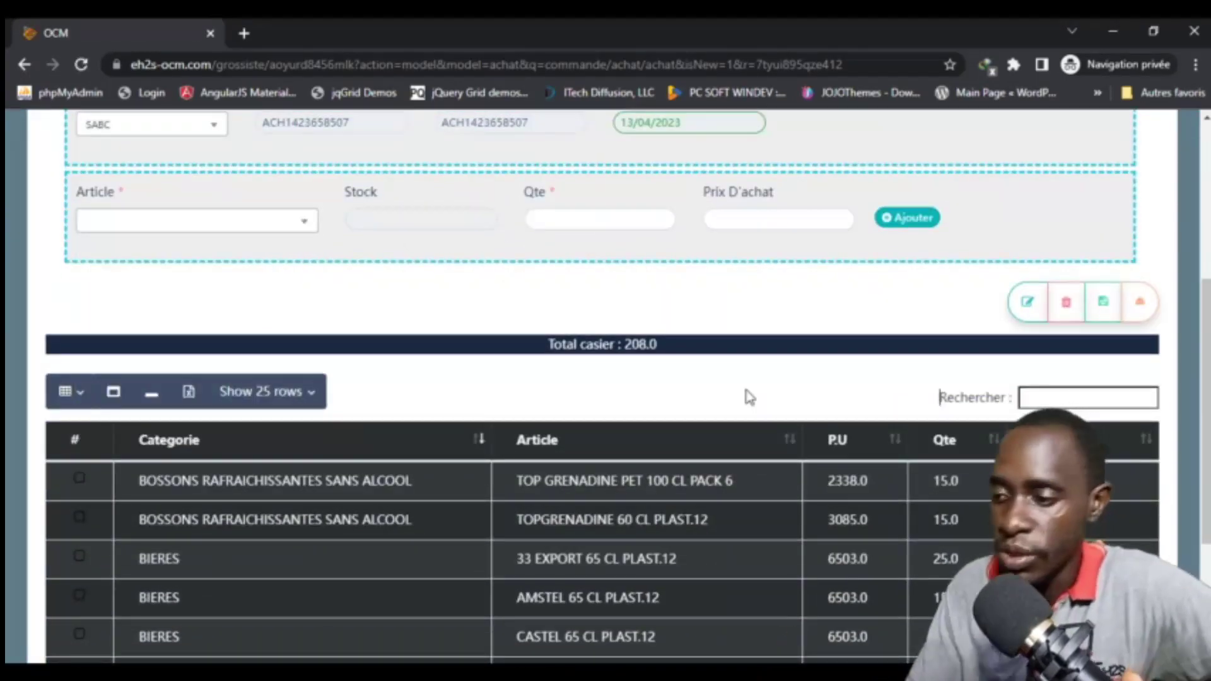
{"action": "scroll", "coordinate": [750, 396], "scroll_direction": "down", "scroll_amount": 4}
{"action": "scroll", "coordinate": [746, 397], "scroll_direction": "up", "scroll_amount": 2}
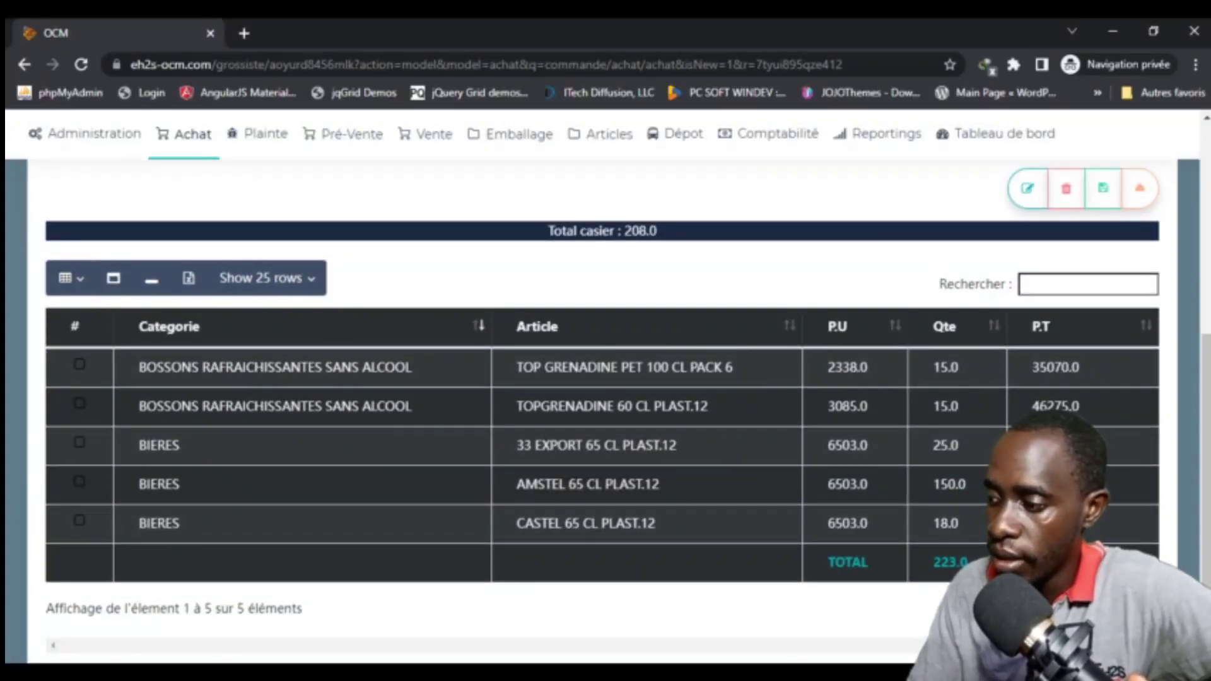
{"action": "scroll", "coordinate": [602, 536], "scroll_direction": "up", "scroll_amount": 2}
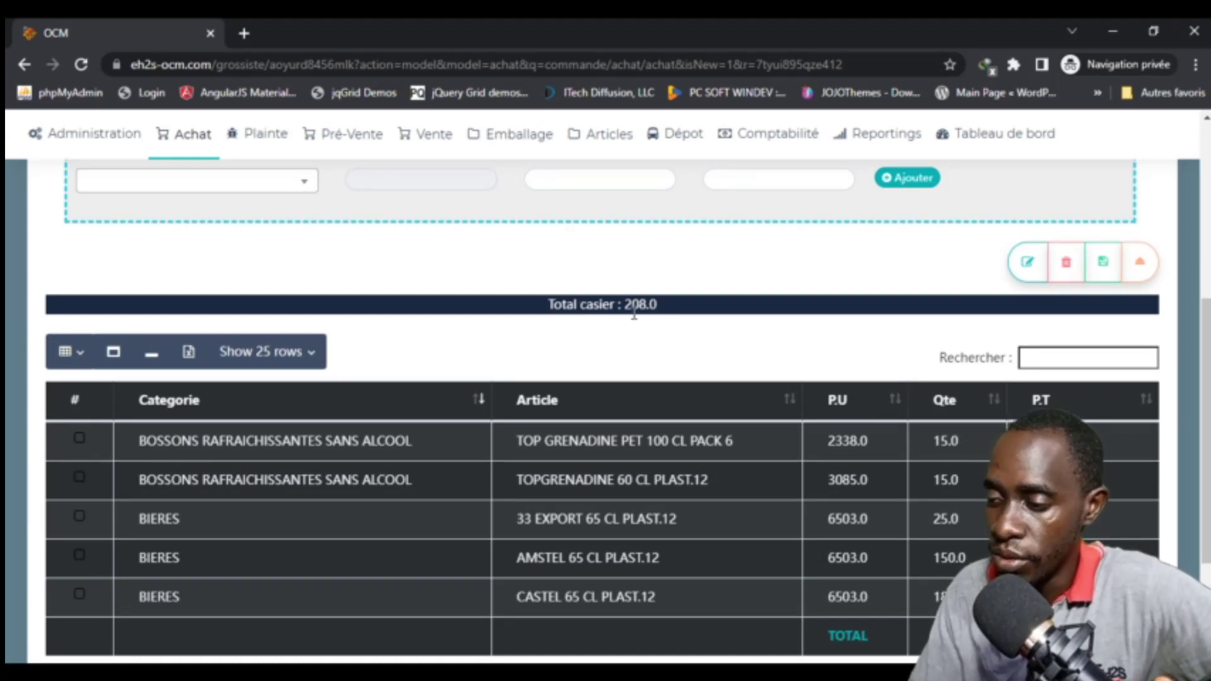
{"action": "scroll", "coordinate": [449, 379], "scroll_direction": "up", "scroll_amount": 3}
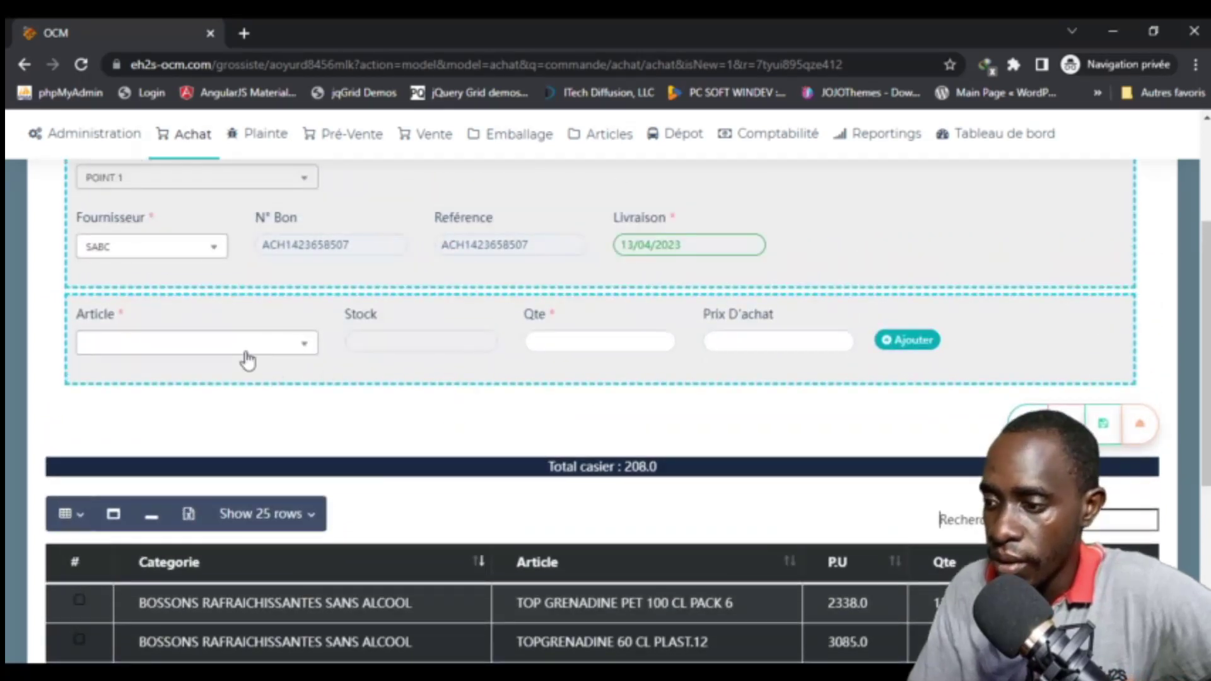
{"action": "left_click", "coordinate": [247, 344]}
{"action": "type", "text": "vra"}
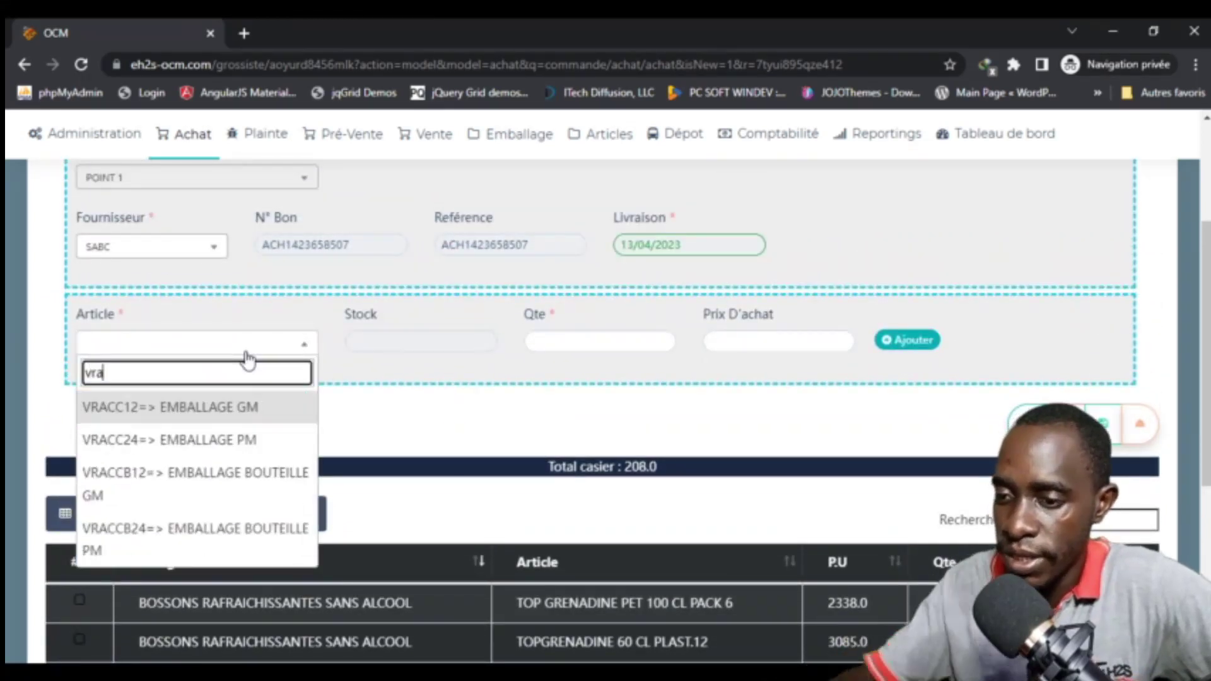
{"action": "left_click", "coordinate": [221, 406]}
{"action": "type", "text": "208"}
{"action": "key", "text": "Return"}
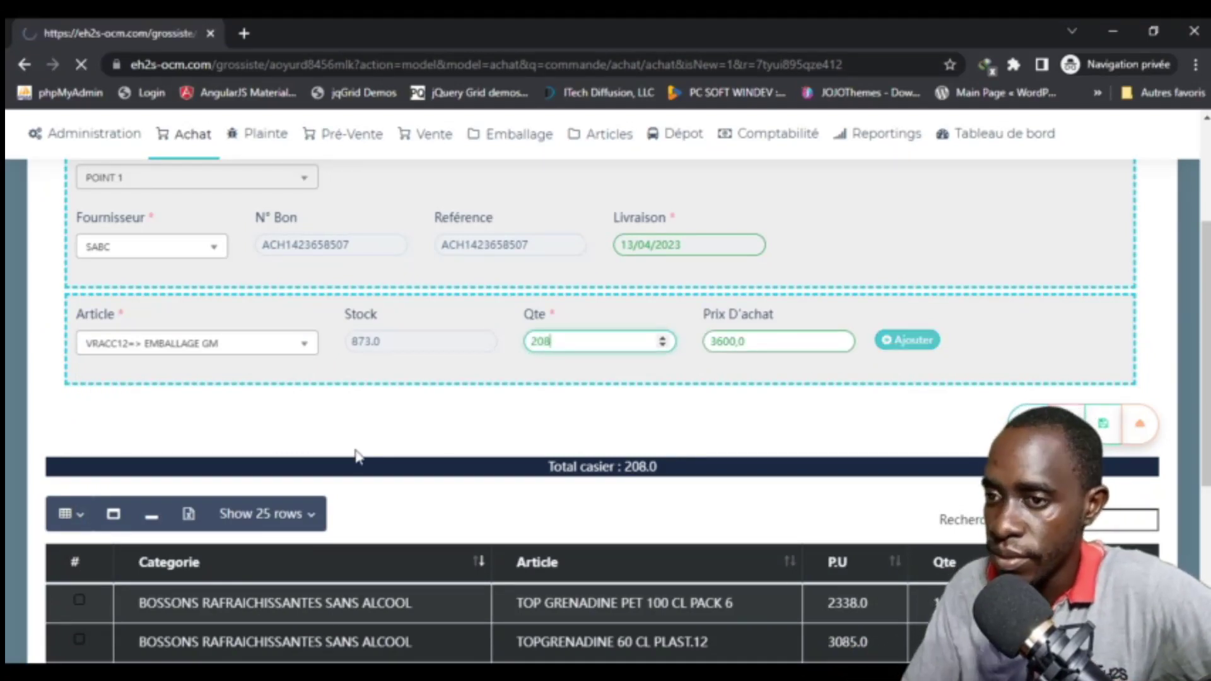
- Find "pal" articles and add PALT-V PALETTE LOURD BOIS to the purchase order with a quantity of 12
{"action": "left_click", "coordinate": [198, 544]}
{"action": "type", "text": "pal"}
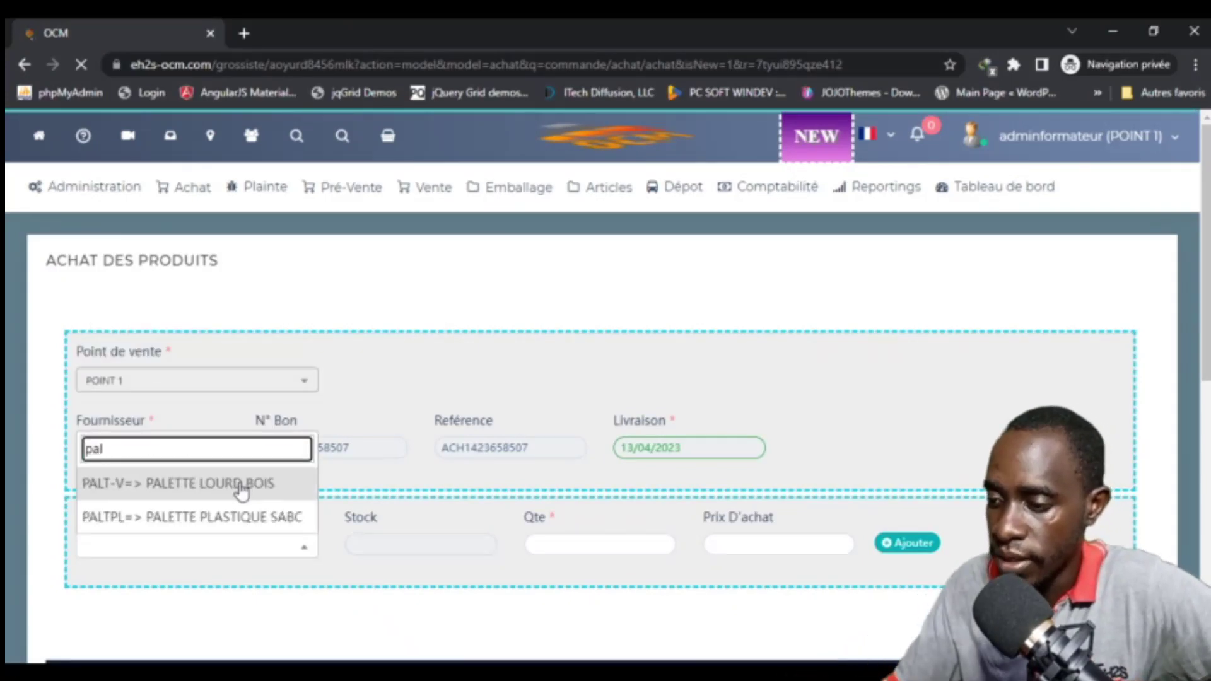
{"action": "left_click", "coordinate": [244, 487]}
{"action": "type", "text": "12"}
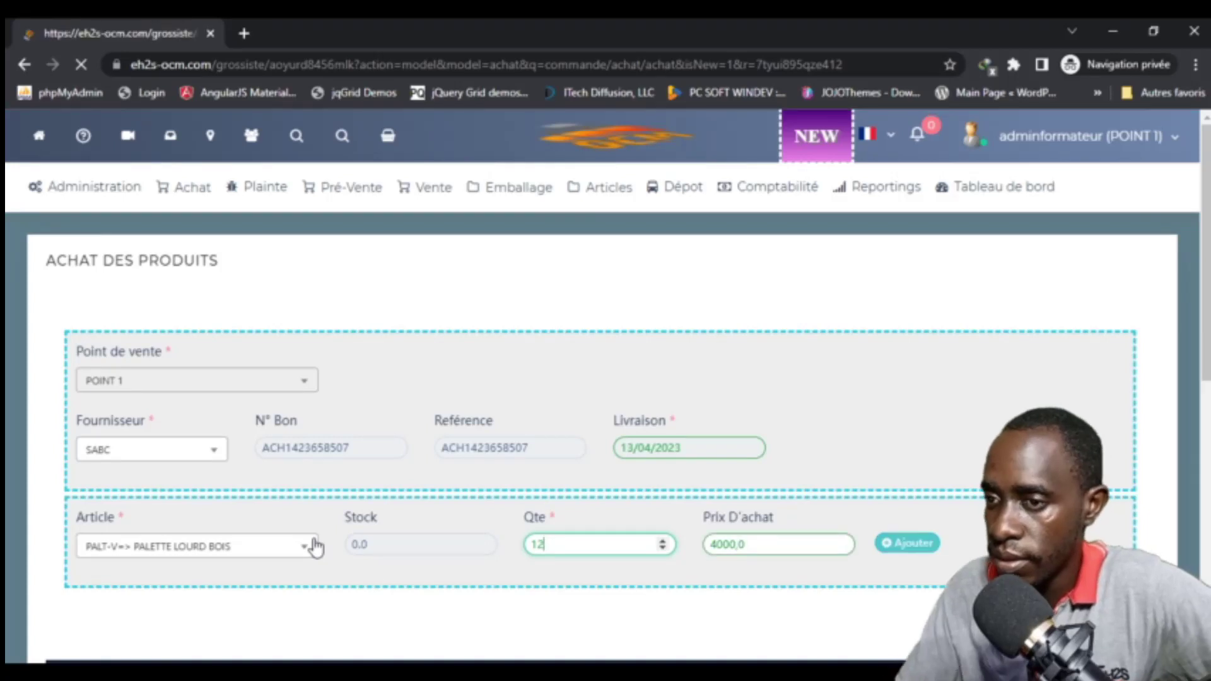
{"action": "key", "text": "Return"}
- Review the purchase order's article lines, quantities, crate total and overall total
{"action": "scroll", "coordinate": [535, 537], "scroll_direction": "down", "scroll_amount": 5}
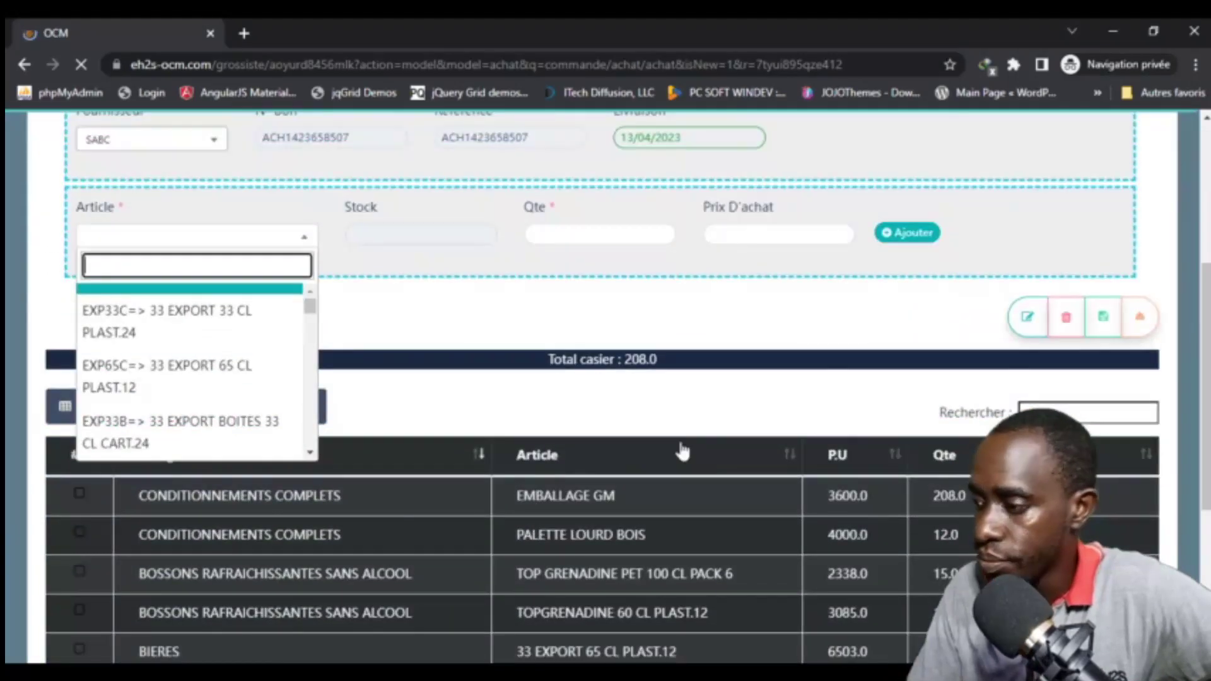
{"action": "scroll", "coordinate": [683, 452], "scroll_direction": "down", "scroll_amount": 3}
{"action": "scroll", "coordinate": [682, 452], "scroll_direction": "up", "scroll_amount": 3}
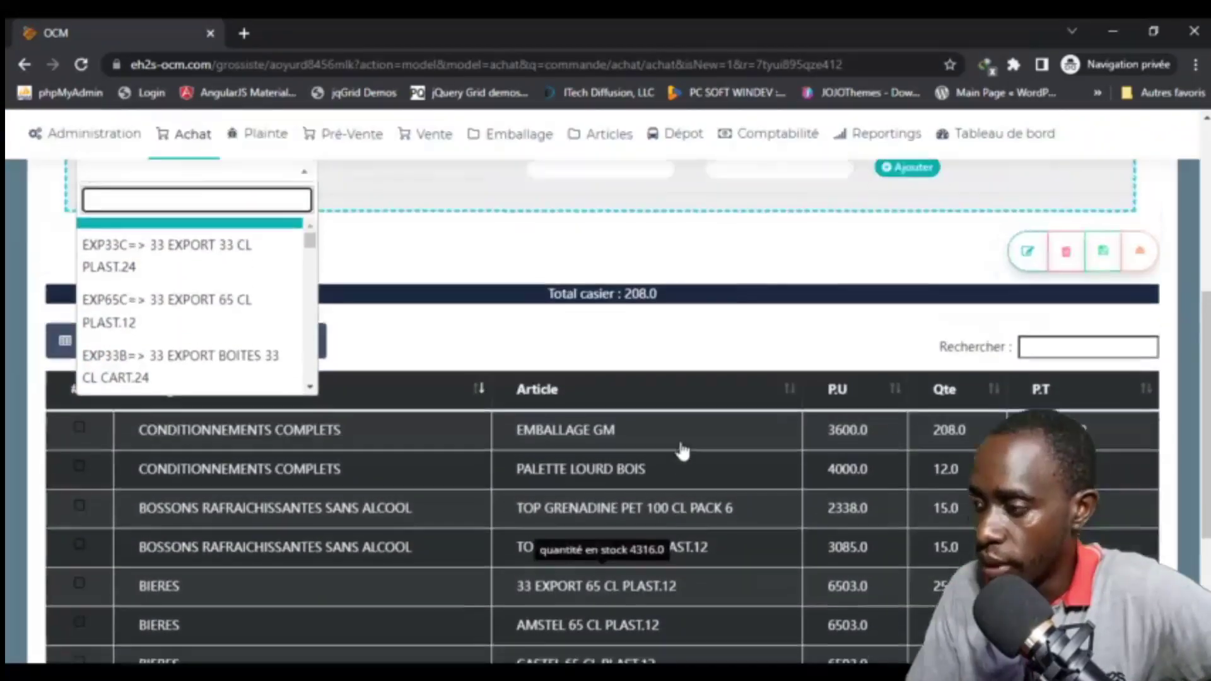
{"action": "scroll", "coordinate": [846, 510], "scroll_direction": "down", "scroll_amount": 4}
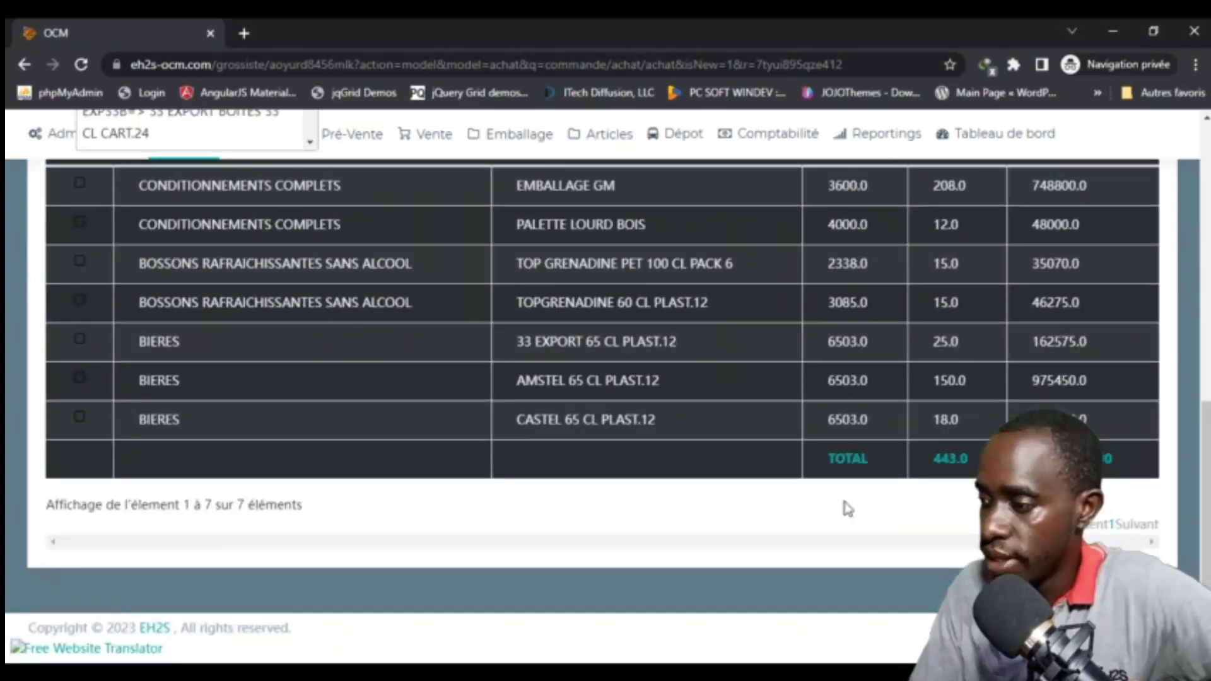
{"action": "scroll", "coordinate": [846, 508], "scroll_direction": "up", "scroll_amount": 1}
{"action": "scroll", "coordinate": [1126, 498], "scroll_direction": "up", "scroll_amount": 4}
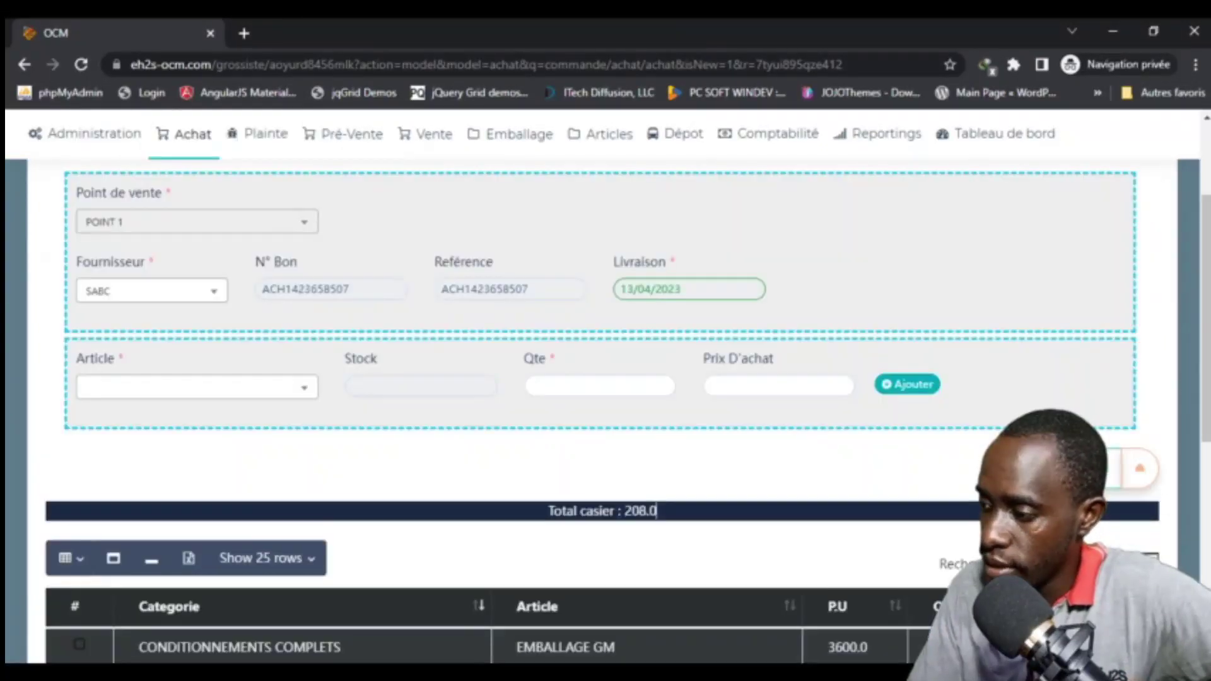
{"action": "scroll", "coordinate": [1125, 499], "scroll_direction": "down", "scroll_amount": 5}
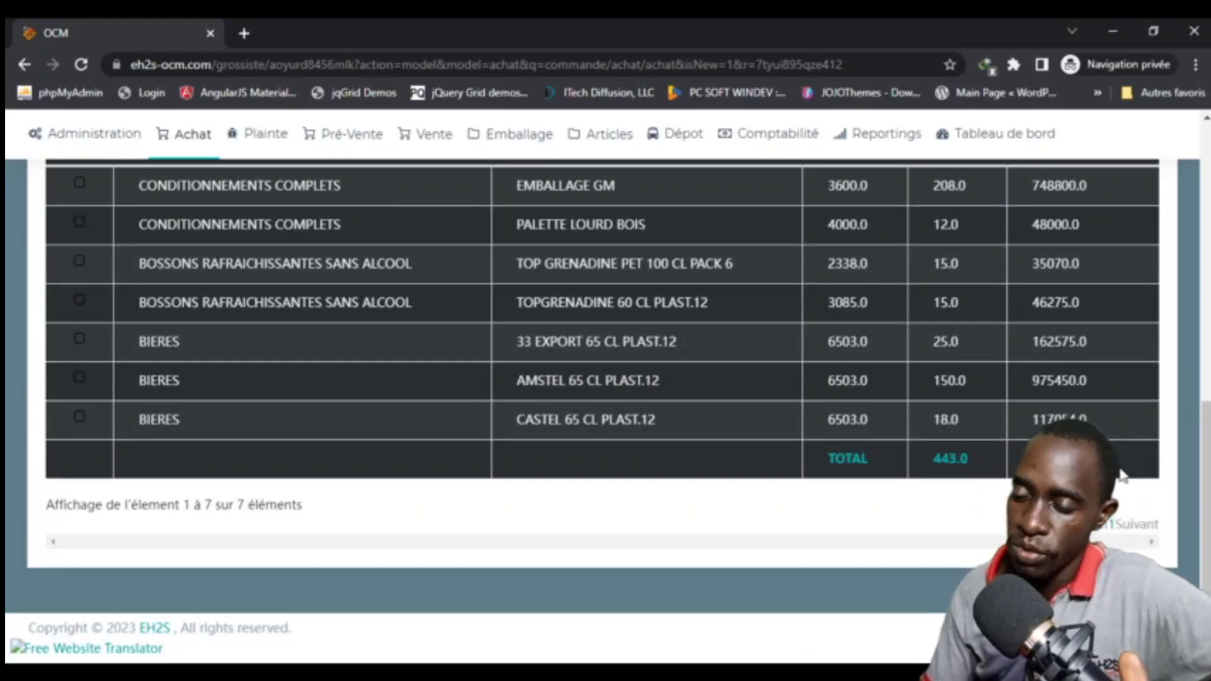
{"action": "scroll", "coordinate": [1120, 470], "scroll_direction": "up", "scroll_amount": 5}
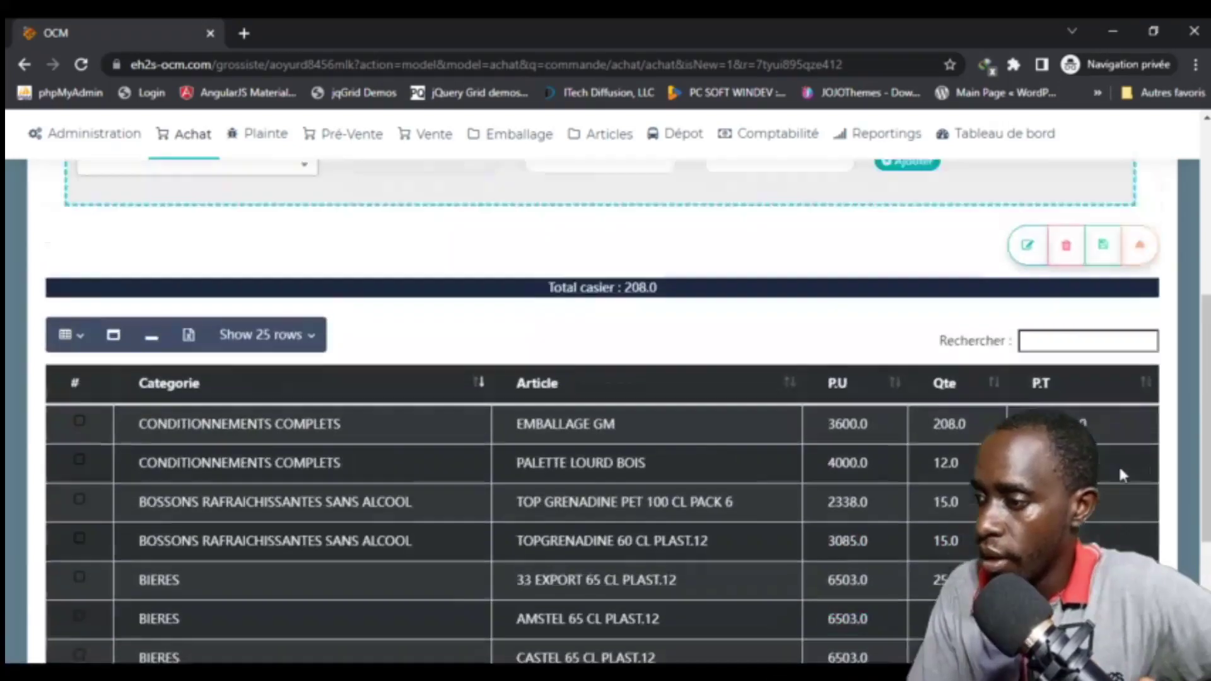
- Select and deselect the EMBALLAGE GM line, and save the purchase order
{"action": "left_click", "coordinate": [1028, 302]}
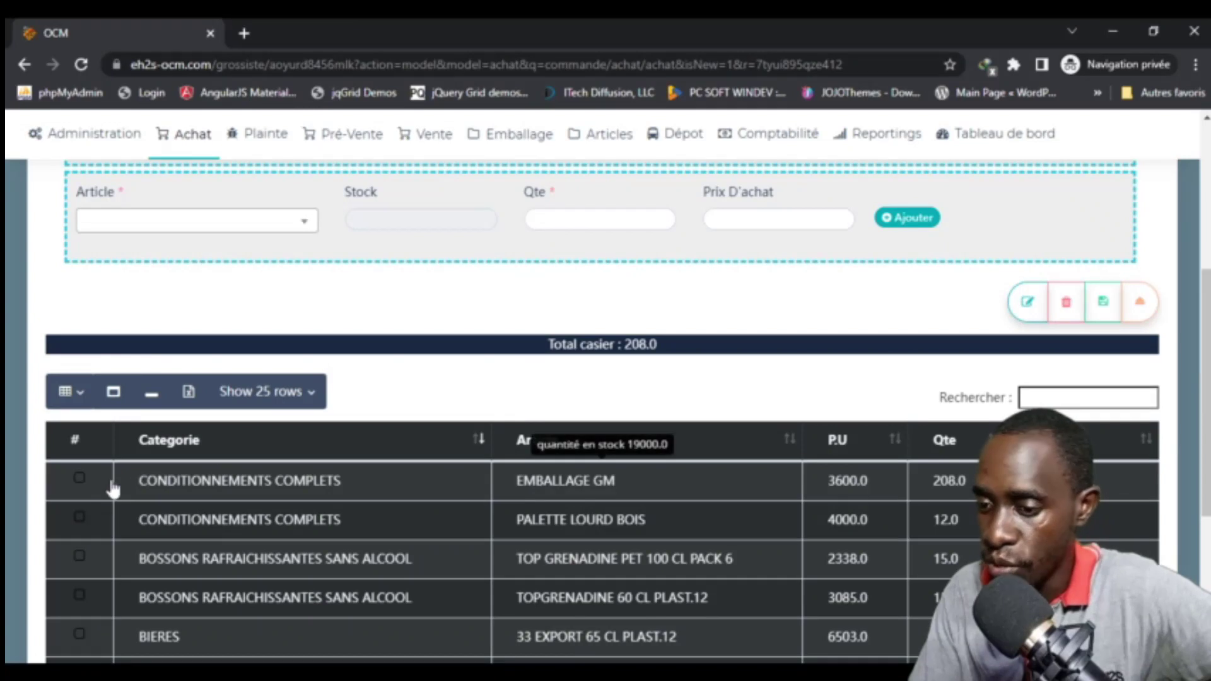
{"action": "left_click", "coordinate": [79, 478]}
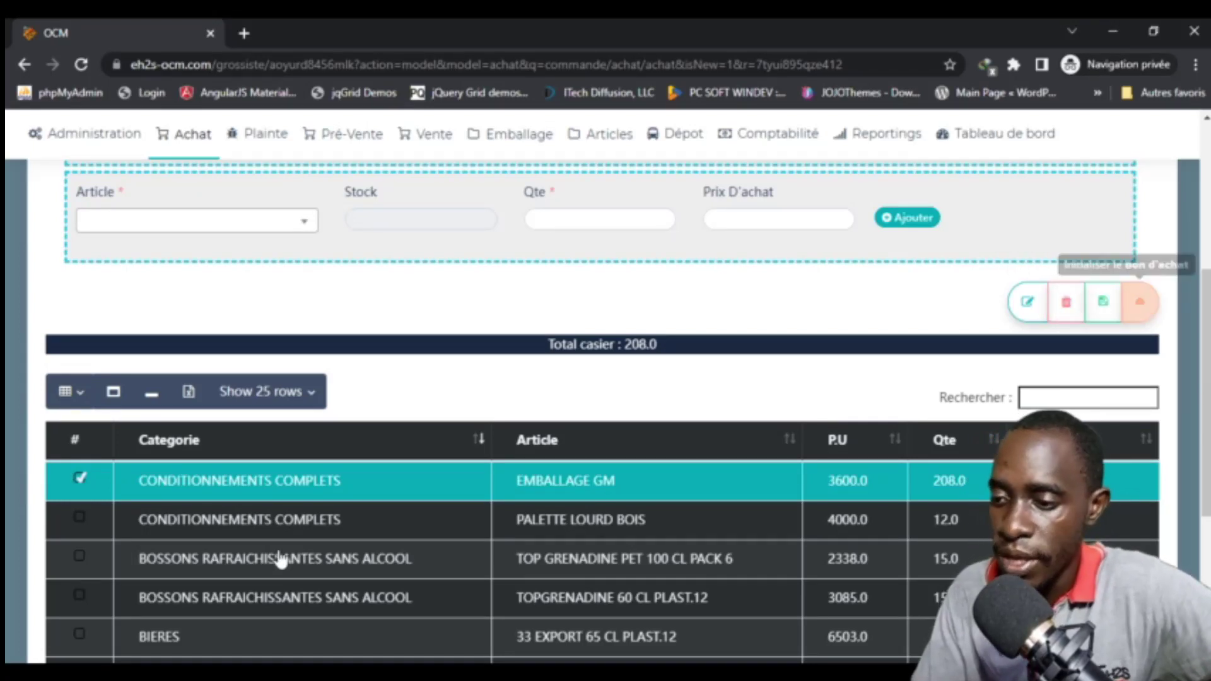
{"action": "left_click", "coordinate": [77, 479]}
{"action": "left_click", "coordinate": [1103, 309]}
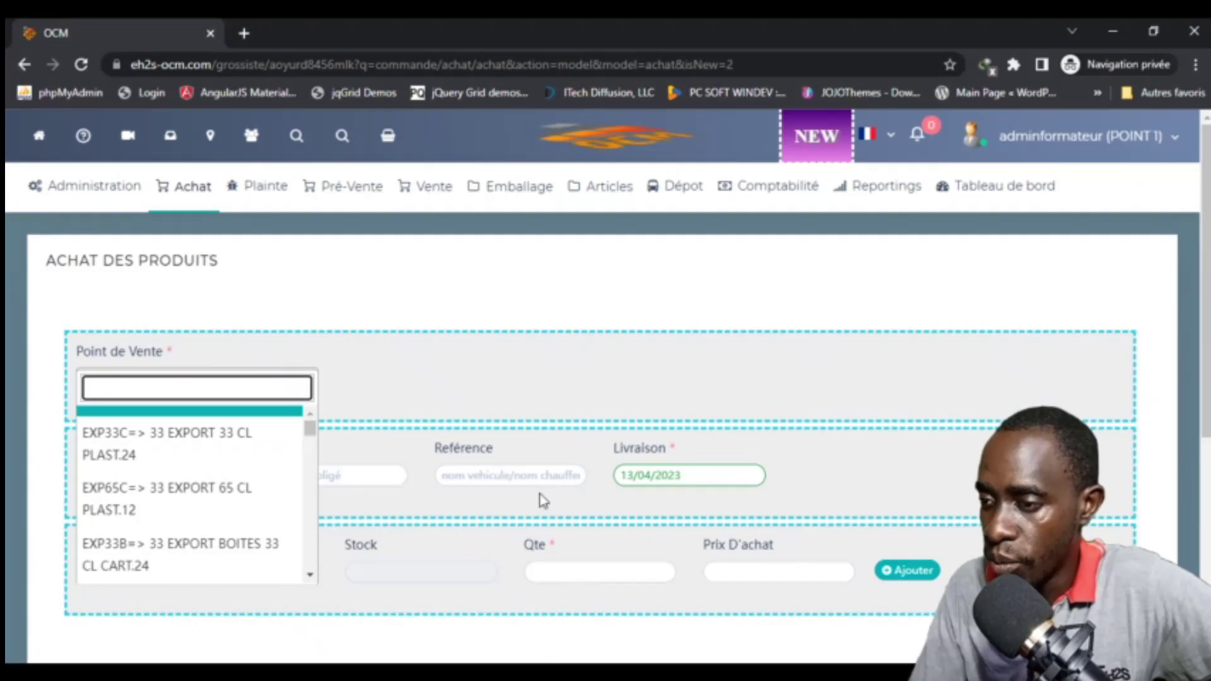
- Go to your ongoing purchases (Vos Achats) and open the unreceived POINT 1 order for editing
{"action": "left_click", "coordinate": [436, 348]}
{"action": "left_click", "coordinate": [179, 193]}
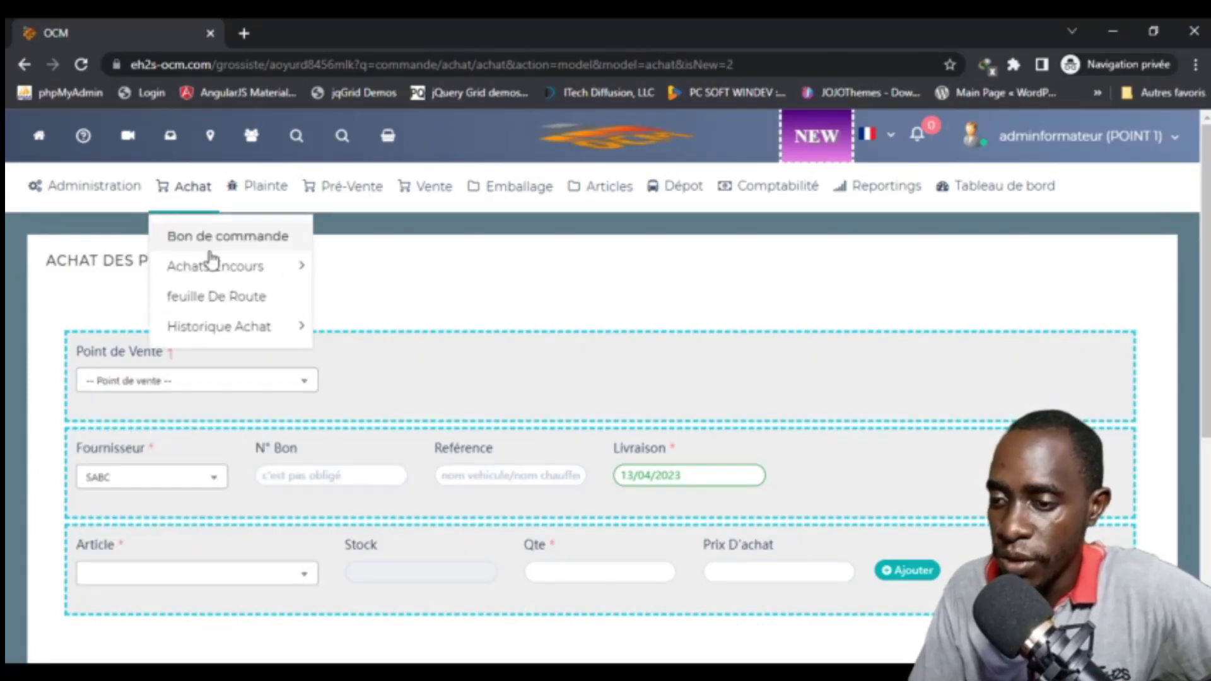
{"action": "mouse_move", "coordinate": [219, 276]}
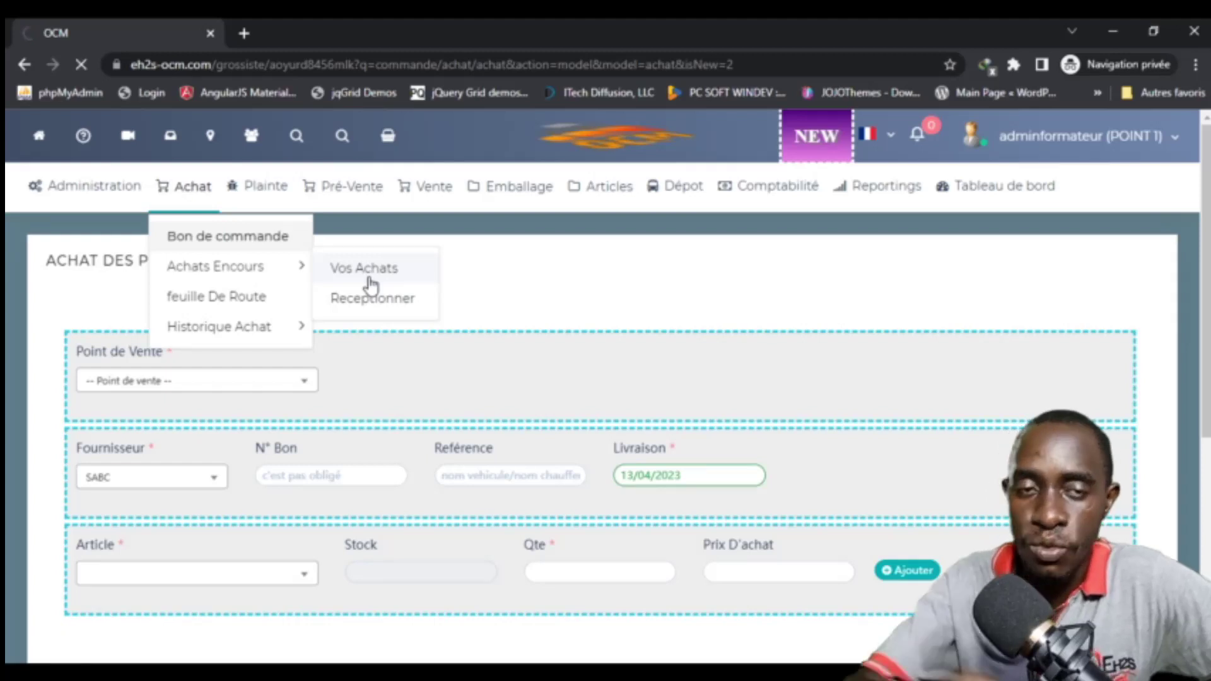
{"action": "left_click", "coordinate": [371, 286]}
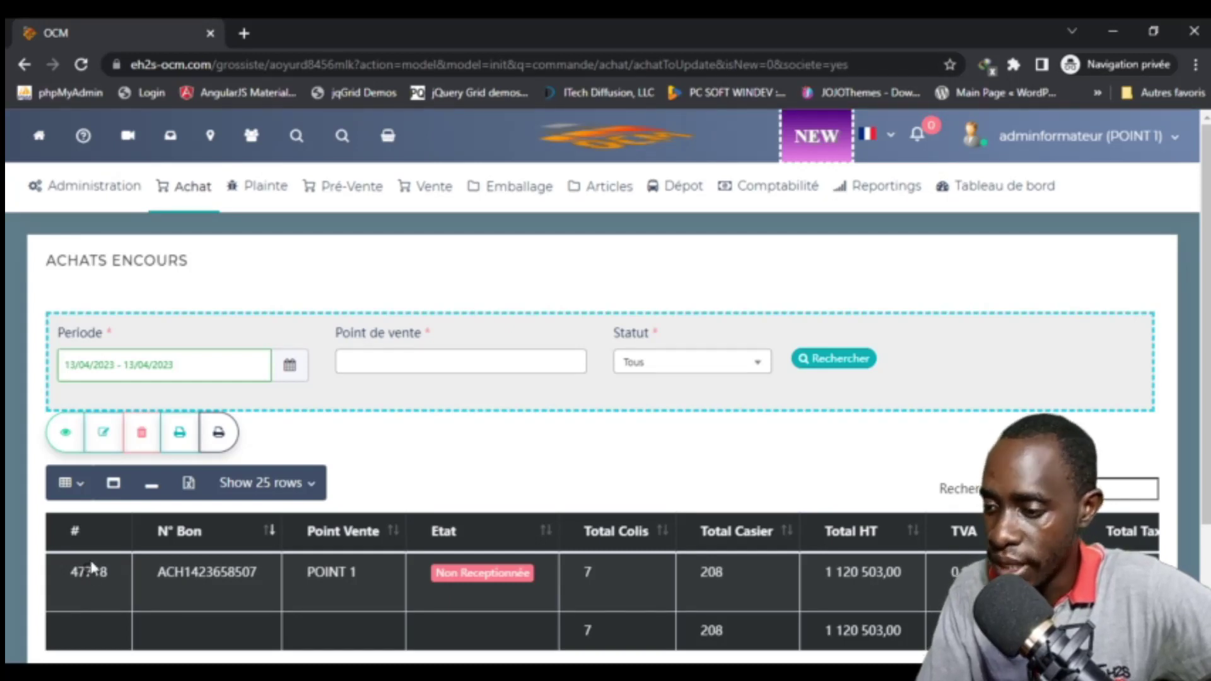
{"action": "left_click", "coordinate": [89, 571]}
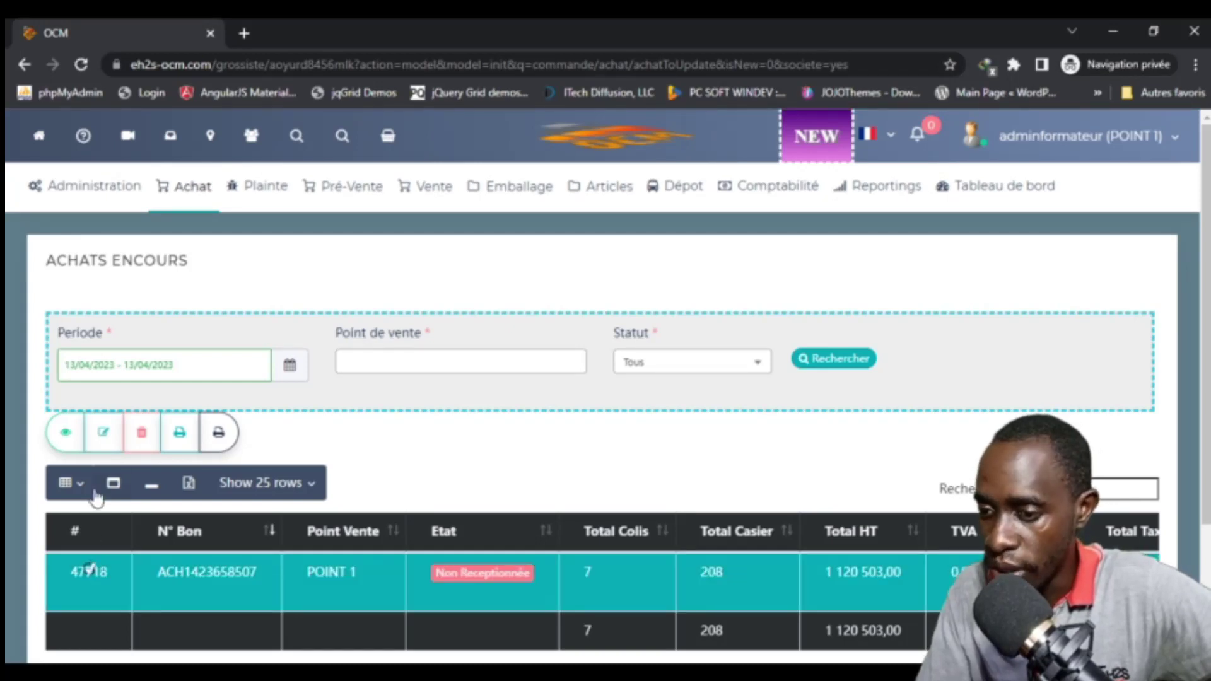
{"action": "left_click", "coordinate": [101, 434]}
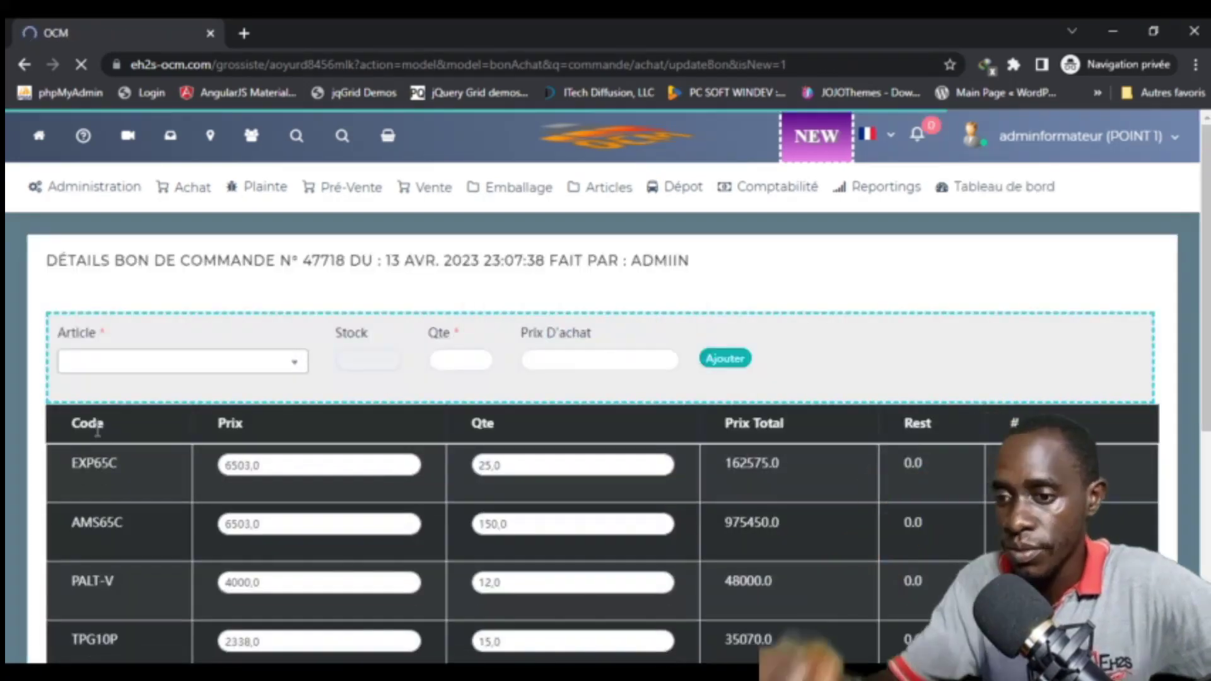
- Set the quantity of the EXP65C line to 50 and save that line
{"action": "left_click_drag", "start_coordinate": [521, 464], "coordinate": [465, 464]}
{"action": "key", "text": "BackSpace"}
{"action": "type", "text": "50"}
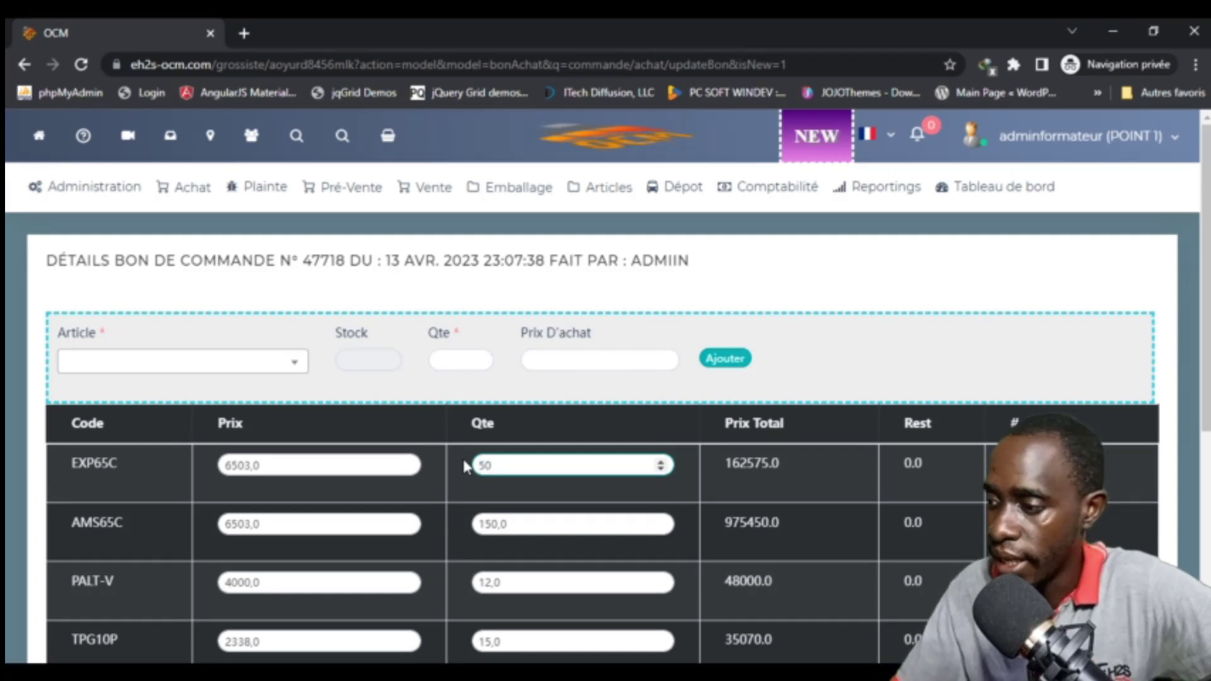
{"action": "left_click", "coordinate": [869, 523]}
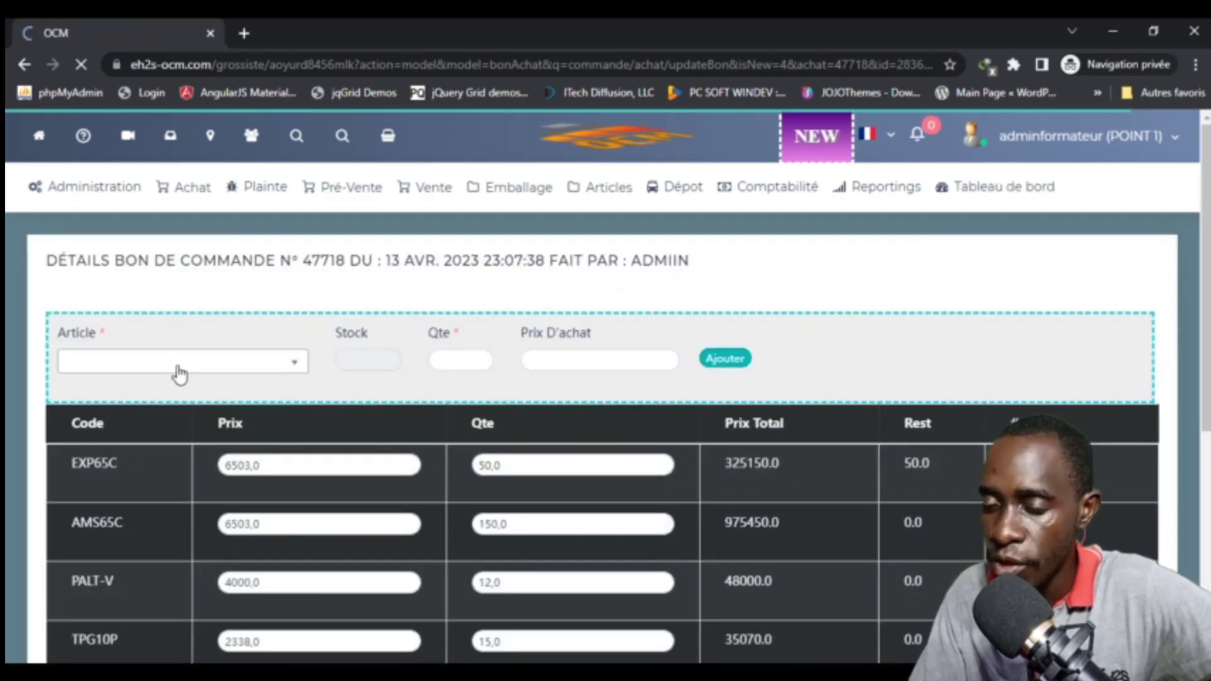
- Add the article DJC10P D'JINO C-FRUITS PET 100 CL PACK 6 to the order with a quantity of 40
{"action": "left_click", "coordinate": [179, 363]}
{"action": "scroll", "coordinate": [189, 489], "scroll_direction": "down", "scroll_amount": 3}
{"action": "scroll", "coordinate": [189, 486], "scroll_direction": "down", "scroll_amount": 5}
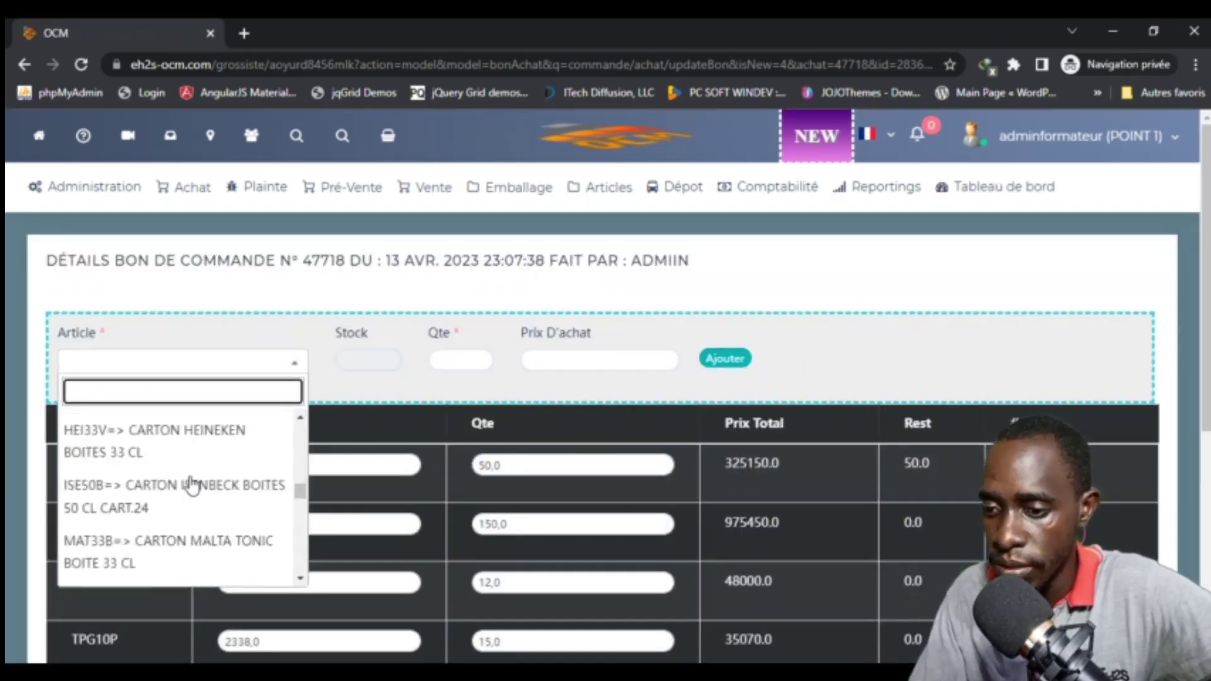
{"action": "scroll", "coordinate": [171, 500], "scroll_direction": "down", "scroll_amount": 3}
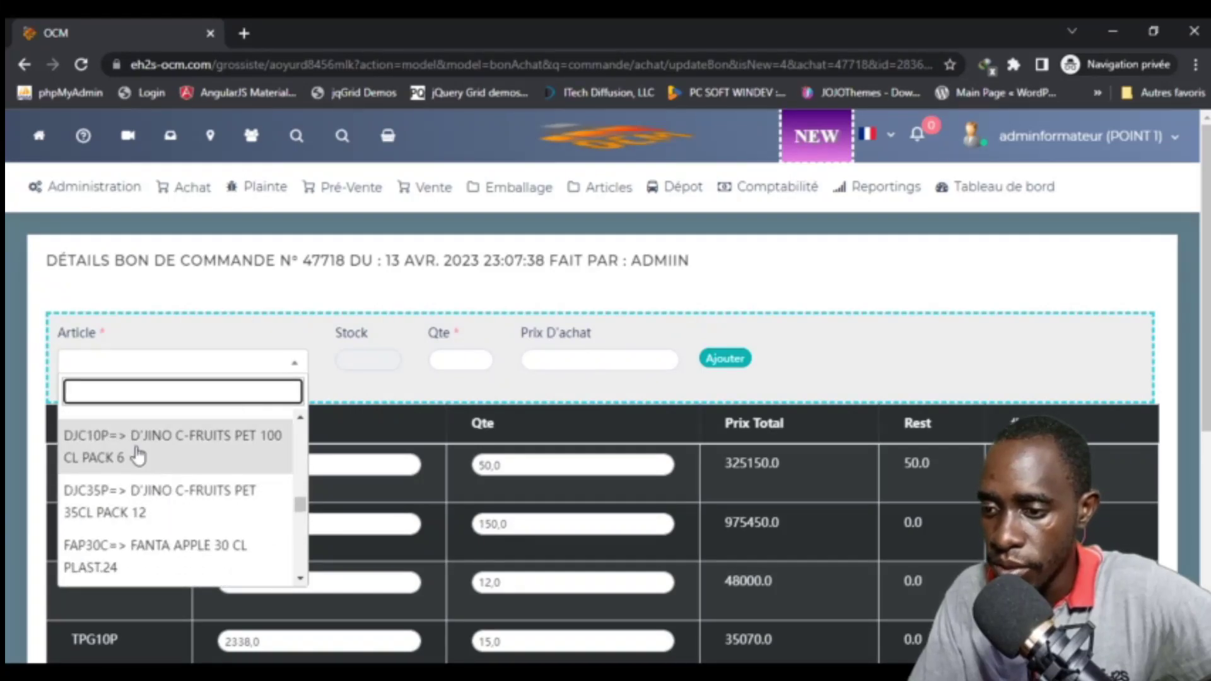
{"action": "left_click", "coordinate": [138, 455]}
{"action": "type", "text": "4"}
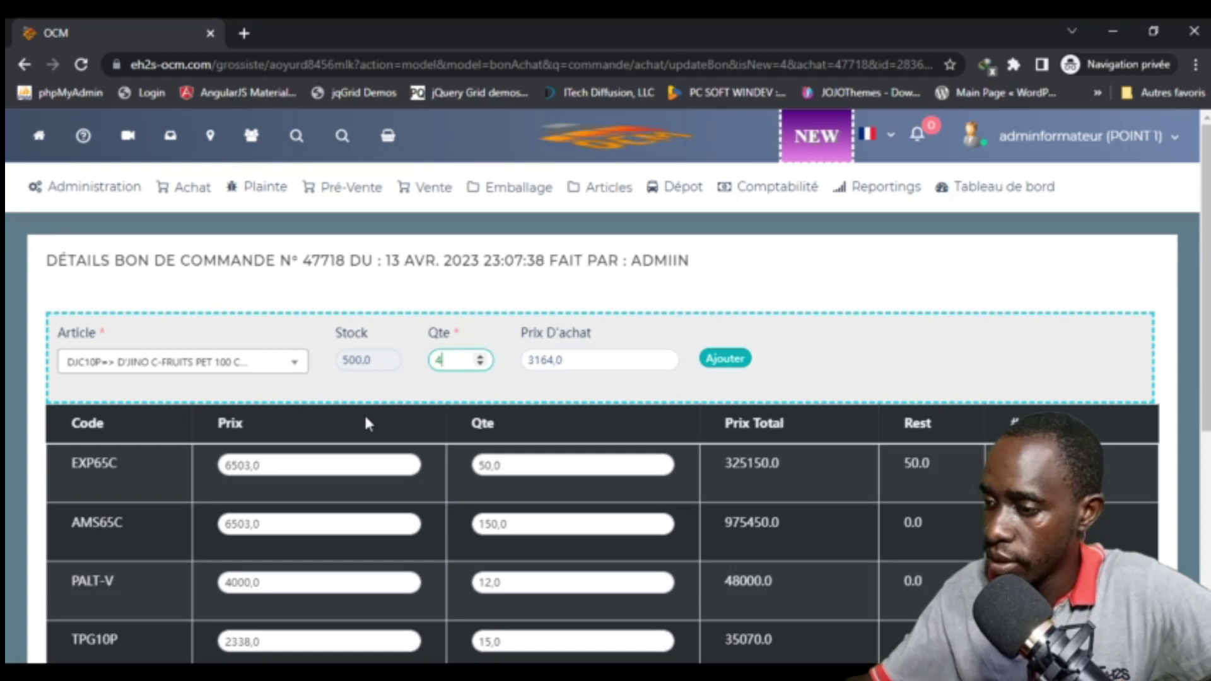
{"action": "type", "text": "0"}
{"action": "key", "text": "Return"}
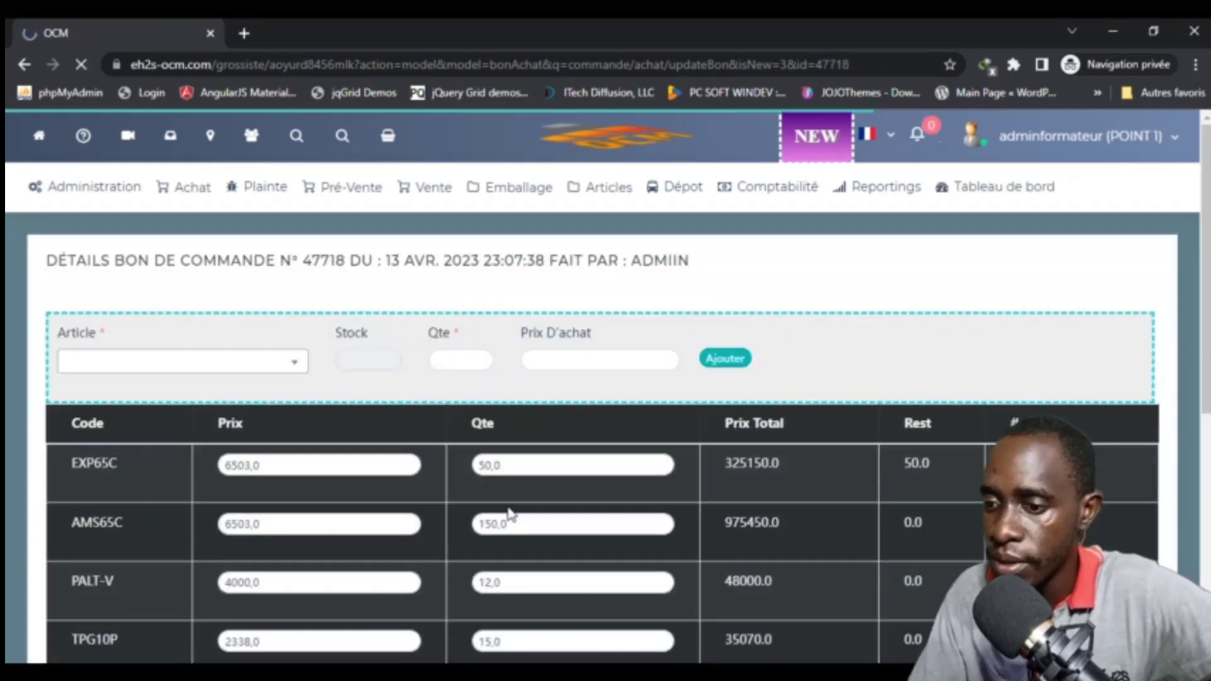
- Open the reception list (Receptionner) of ongoing purchases, reloading the inaccessible page, and check the order's totals and dates
{"action": "scroll", "coordinate": [510, 514], "scroll_direction": "down", "scroll_amount": 7}
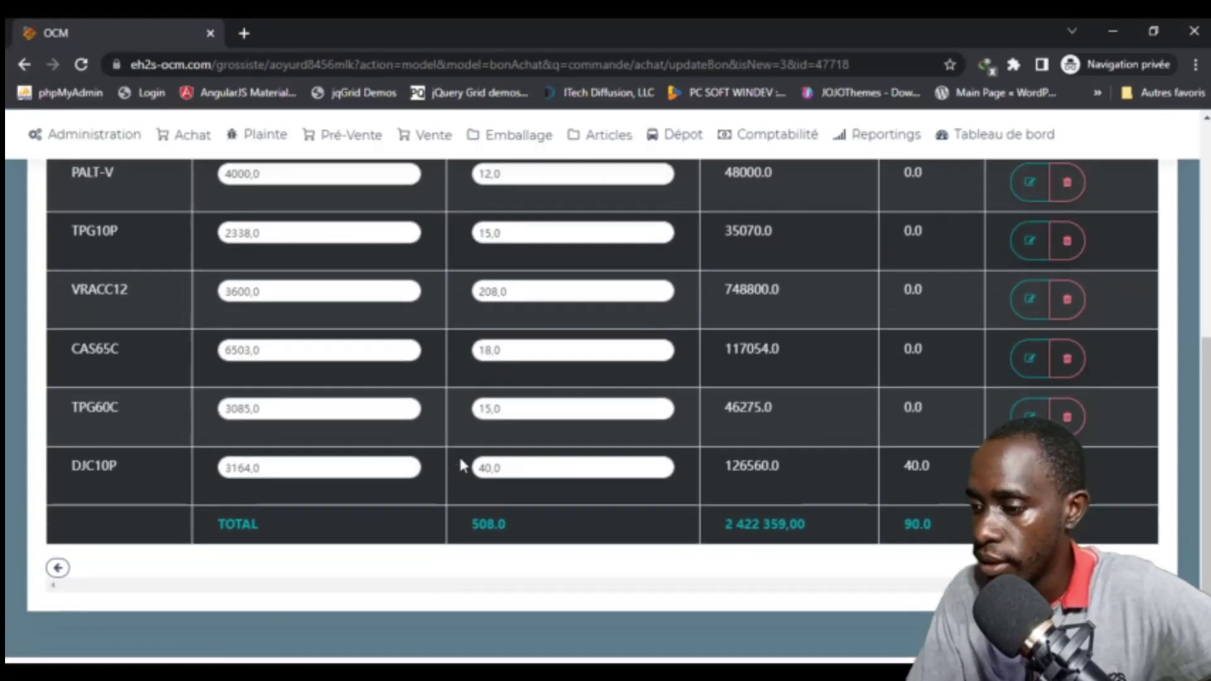
{"action": "scroll", "coordinate": [460, 464], "scroll_direction": "up", "scroll_amount": 6}
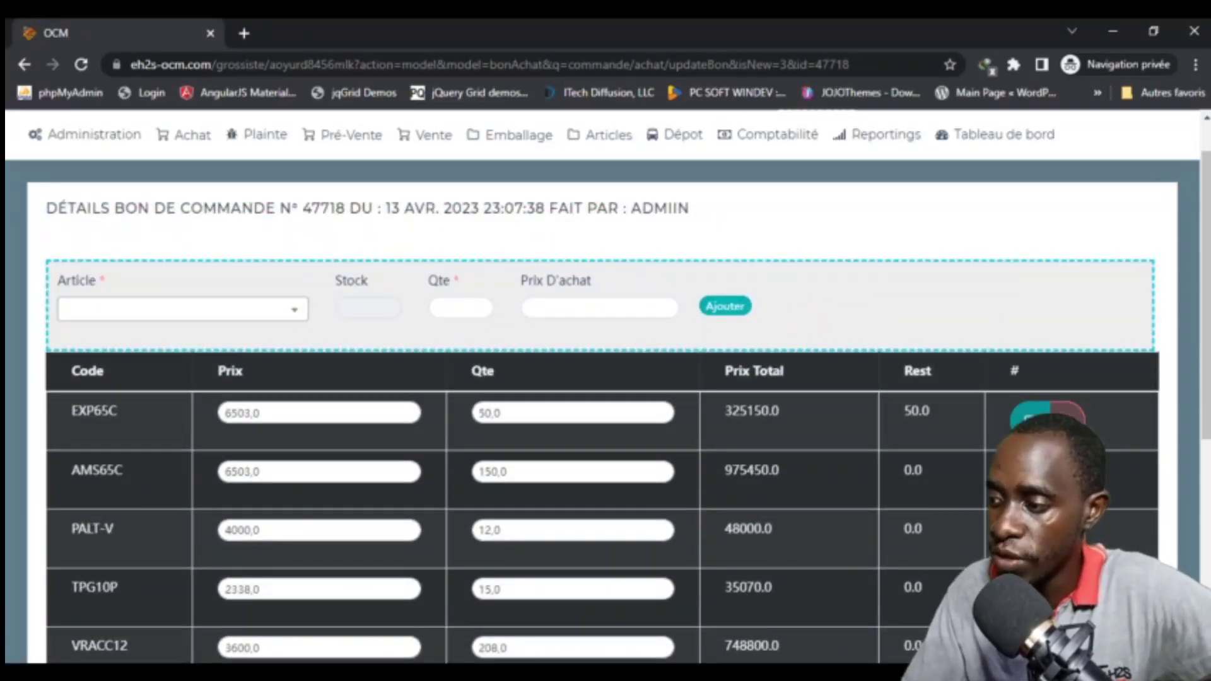
{"action": "mouse_move", "coordinate": [208, 144]}
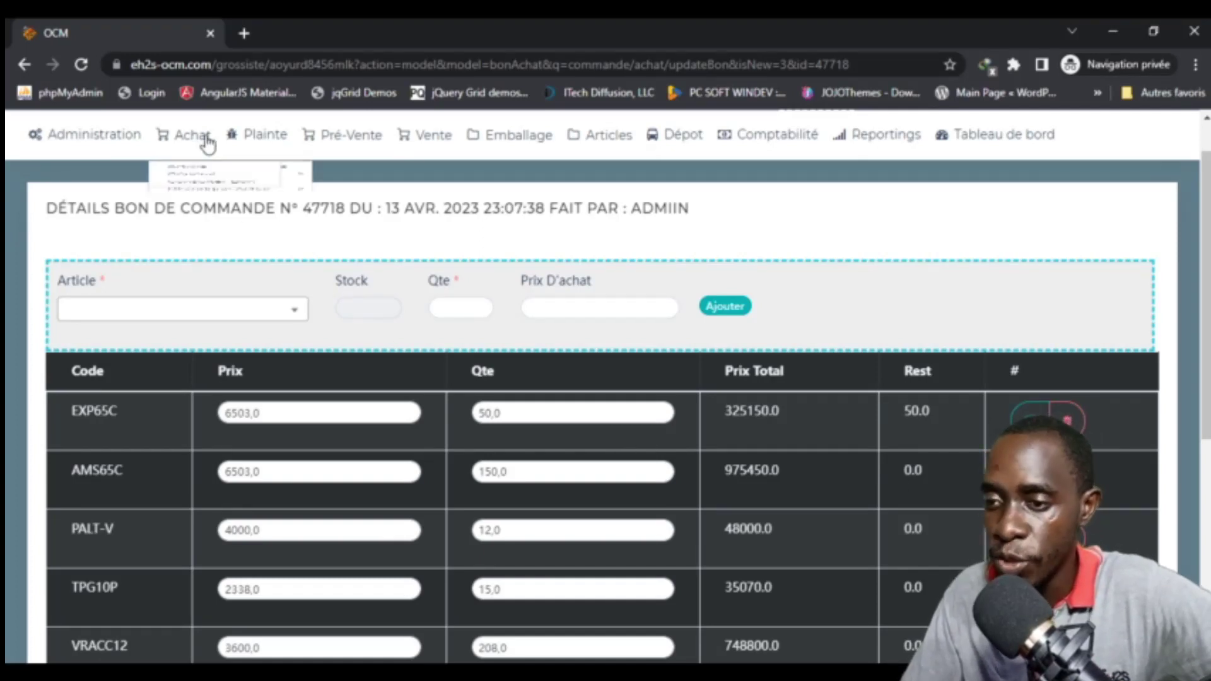
{"action": "mouse_move", "coordinate": [224, 216]}
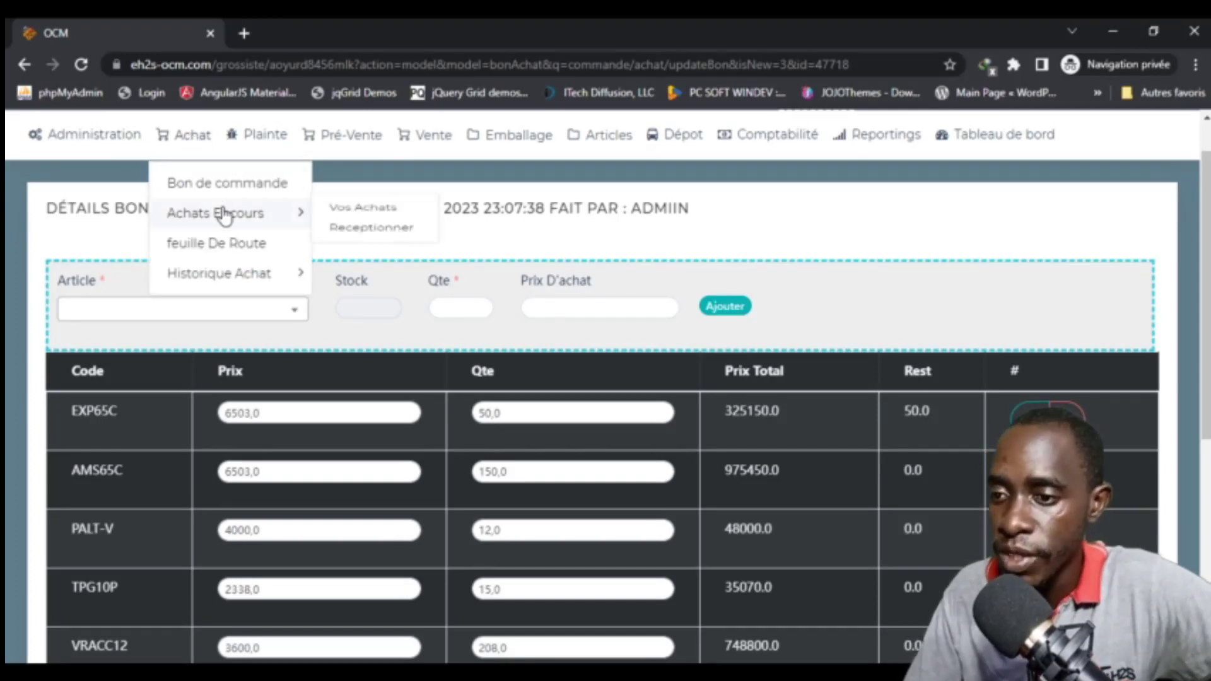
{"action": "left_click", "coordinate": [380, 256]}
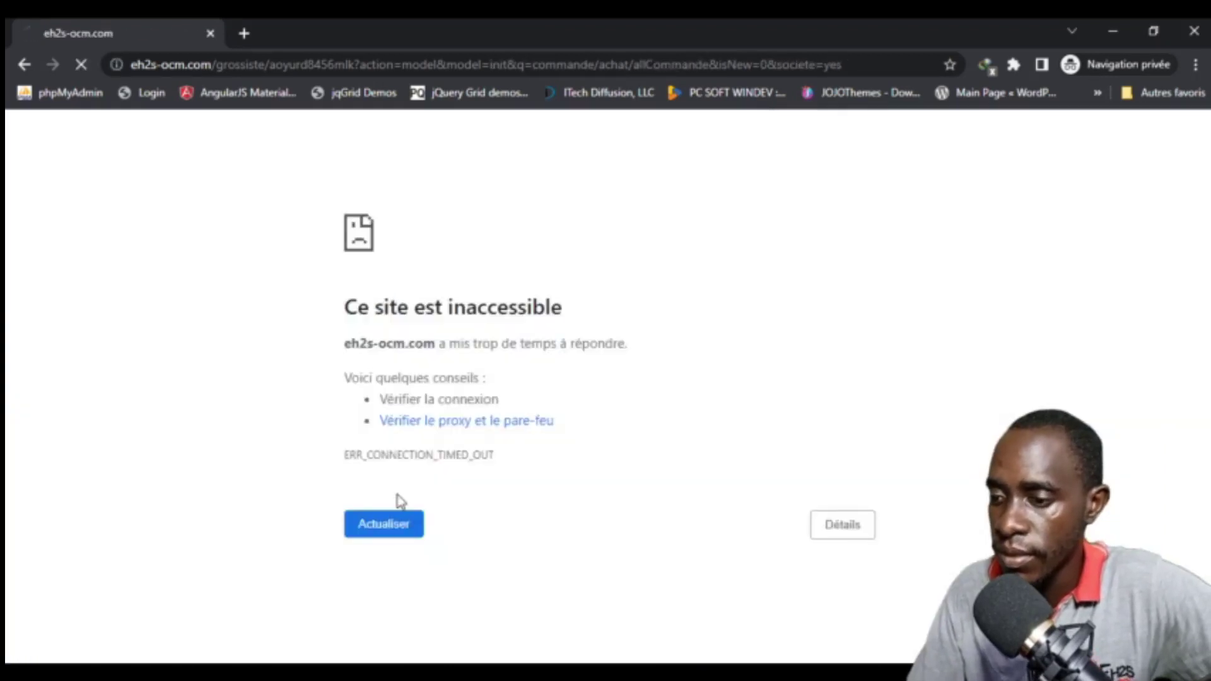
{"action": "left_click", "coordinate": [383, 530]}
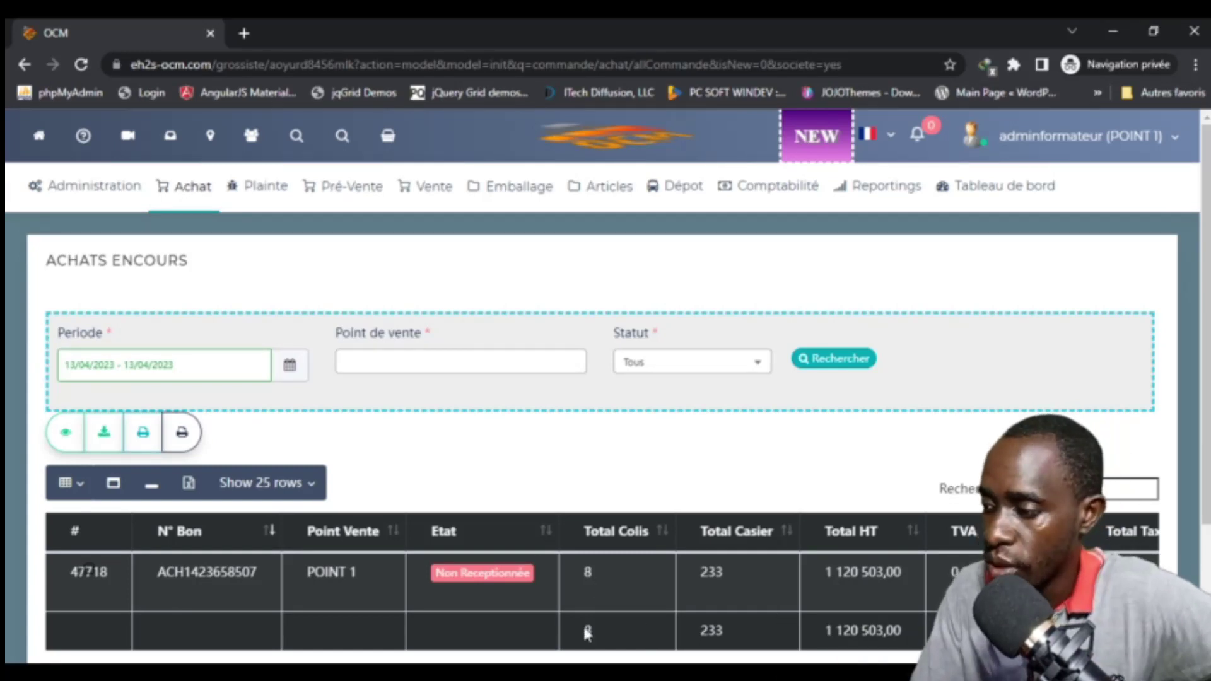
{"action": "scroll", "coordinate": [773, 574], "scroll_direction": "right", "scroll_amount": 10}
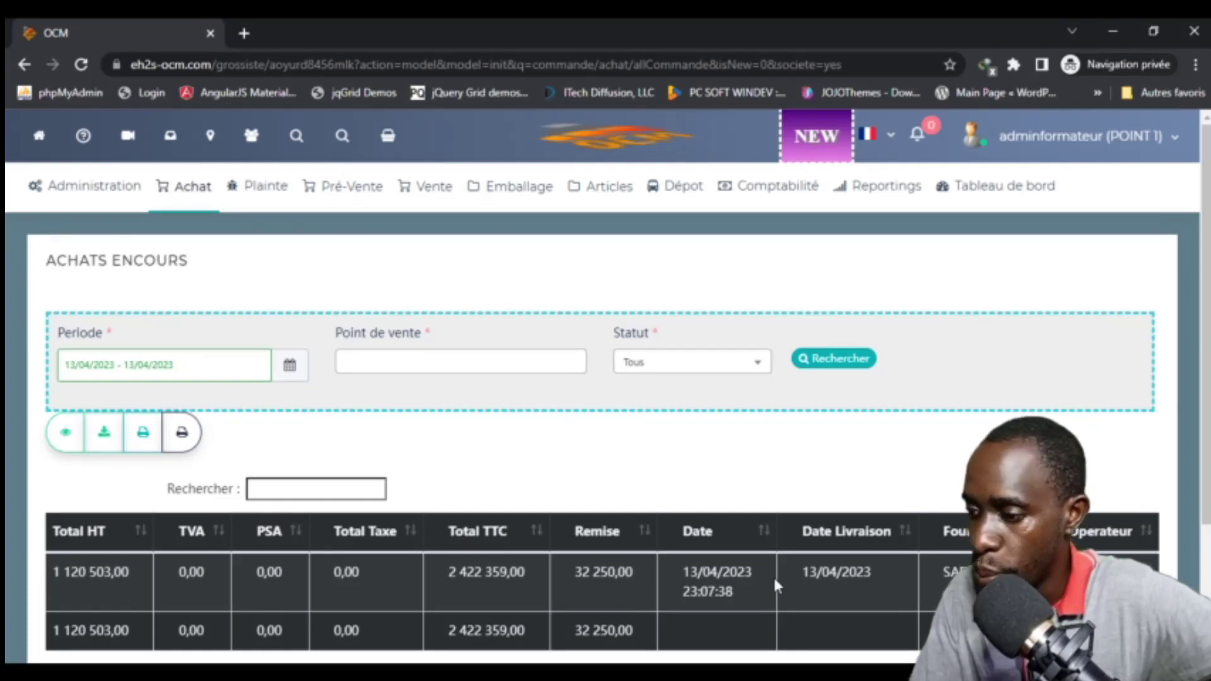
- Open the printable purchase slip of the unreceived POINT 1 order, review its article lines and net amount, and close it
{"action": "scroll", "coordinate": [773, 574], "scroll_direction": "left", "scroll_amount": 10}
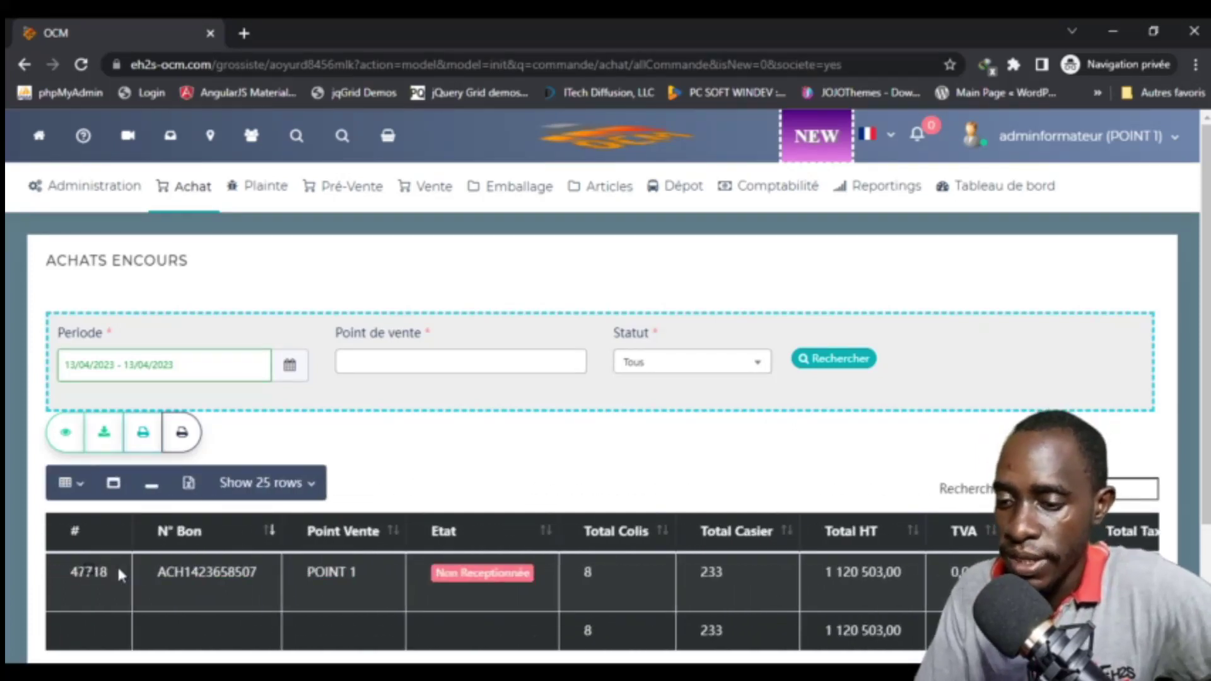
{"action": "left_click", "coordinate": [89, 571]}
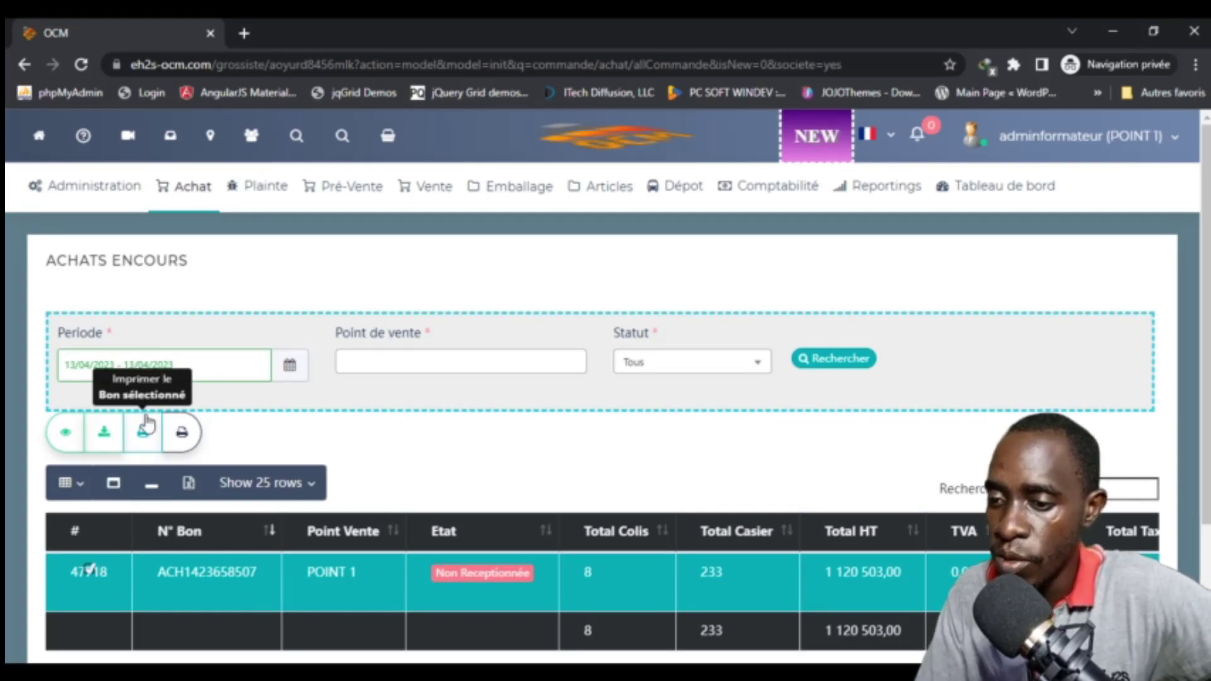
{"action": "left_click", "coordinate": [143, 434]}
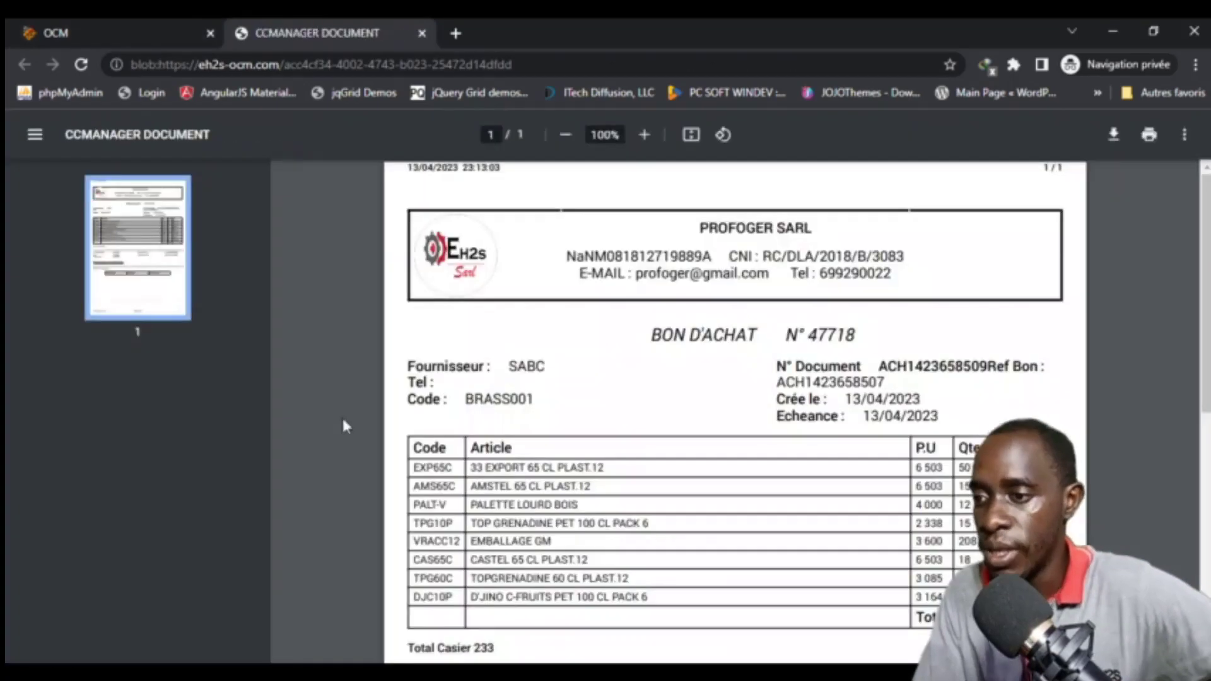
{"action": "scroll", "coordinate": [412, 446], "scroll_direction": "down", "scroll_amount": 3}
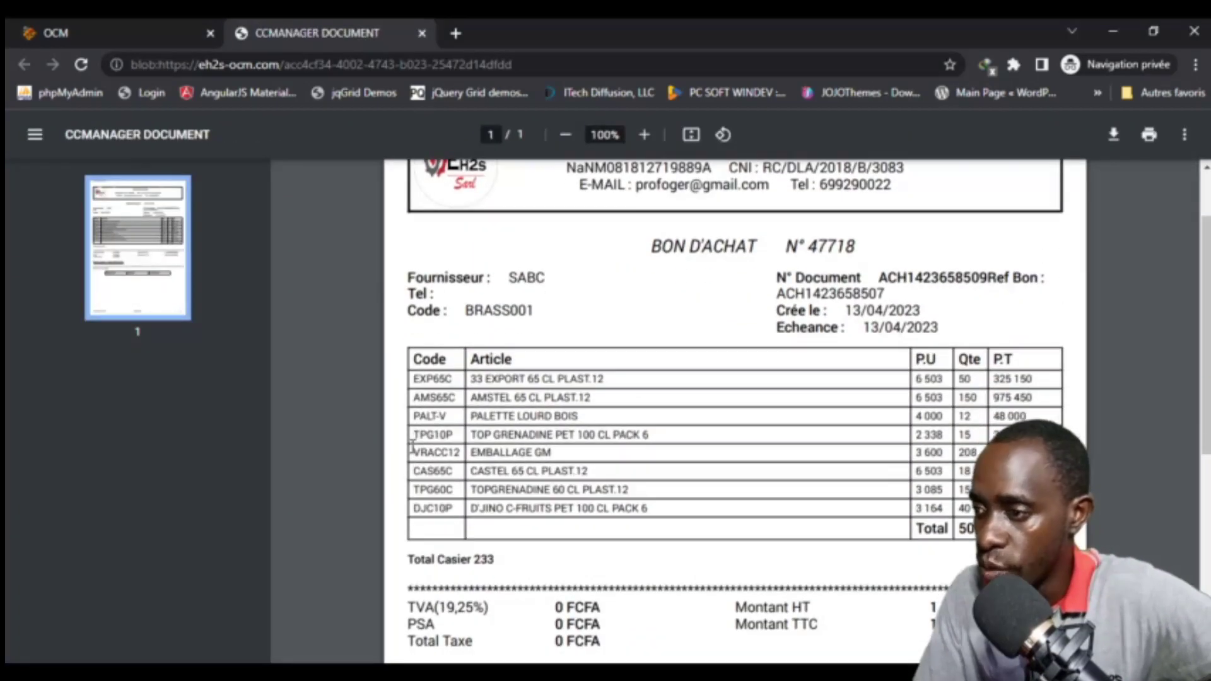
{"action": "scroll", "coordinate": [411, 448], "scroll_direction": "down", "scroll_amount": 3}
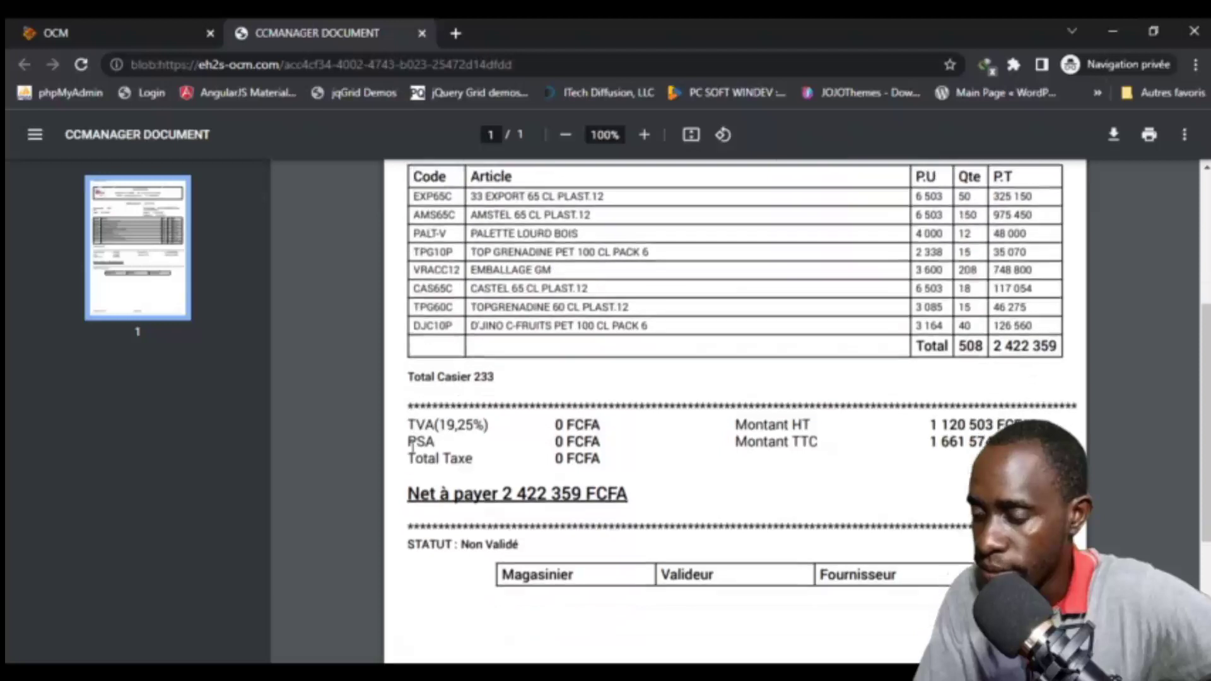
{"action": "scroll", "coordinate": [413, 446], "scroll_direction": "up", "scroll_amount": 5}
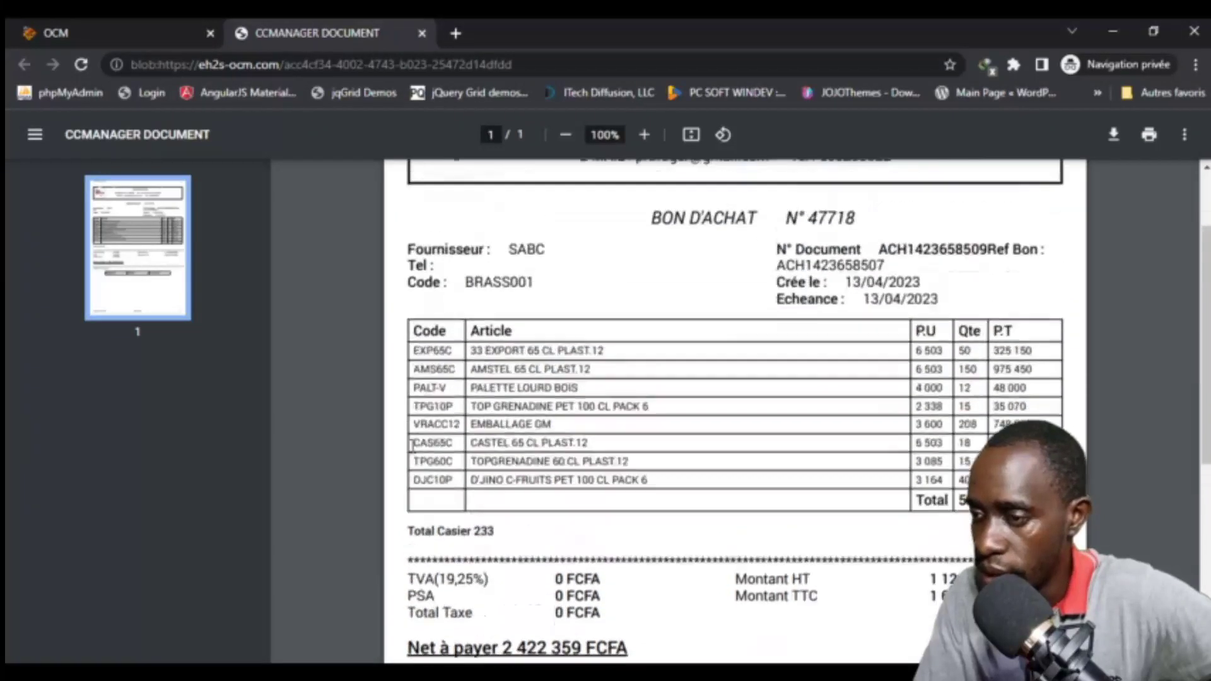
{"action": "left_click", "coordinate": [423, 34]}
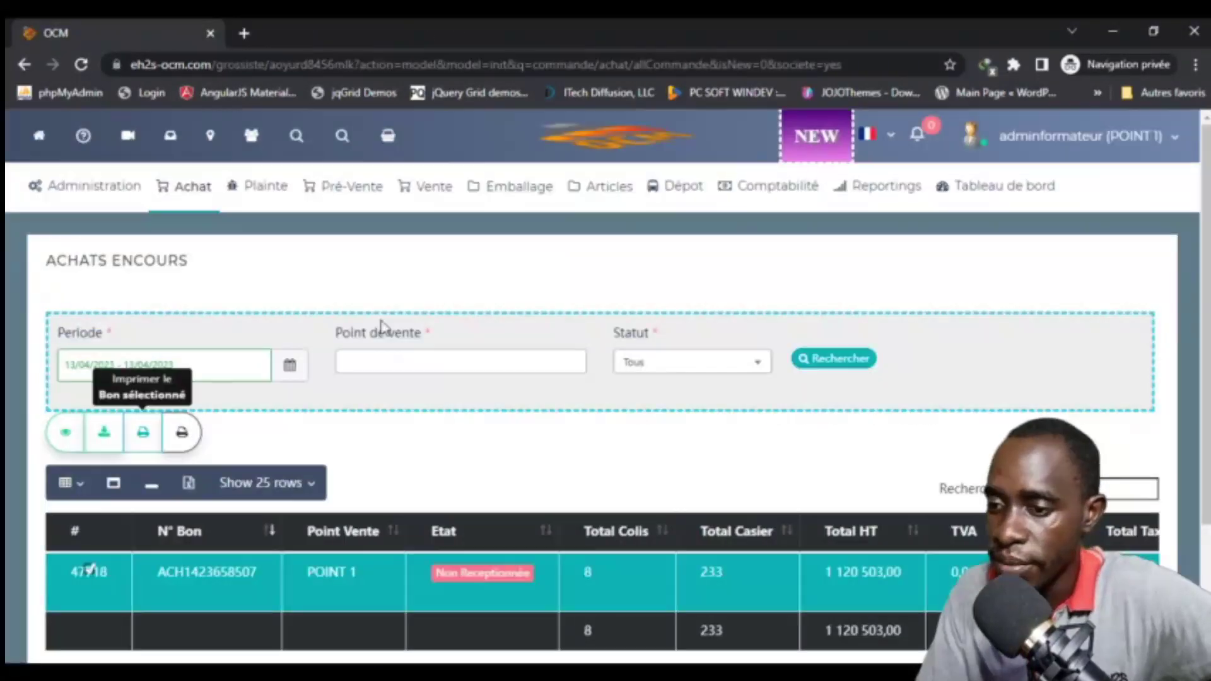
- Receive the unreceived POINT 1 order, recording the accounting entry in the supplier account SABC with the comment RAS
{"action": "left_click", "coordinate": [92, 599]}
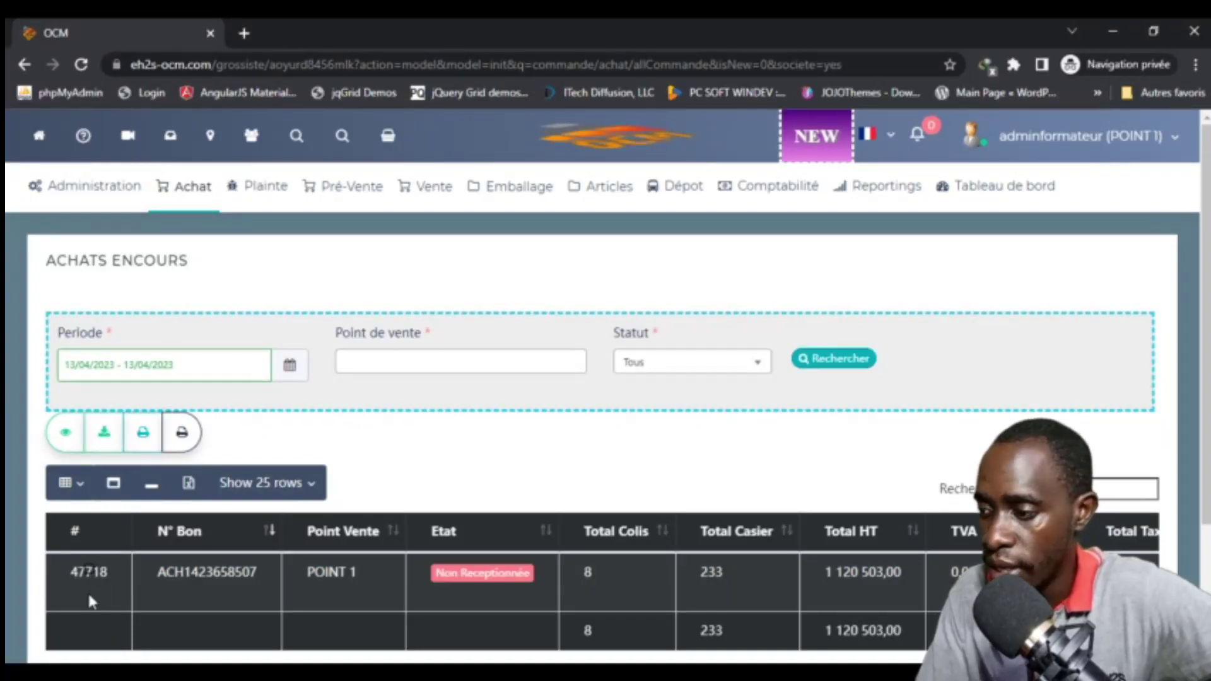
{"action": "left_click", "coordinate": [89, 597]}
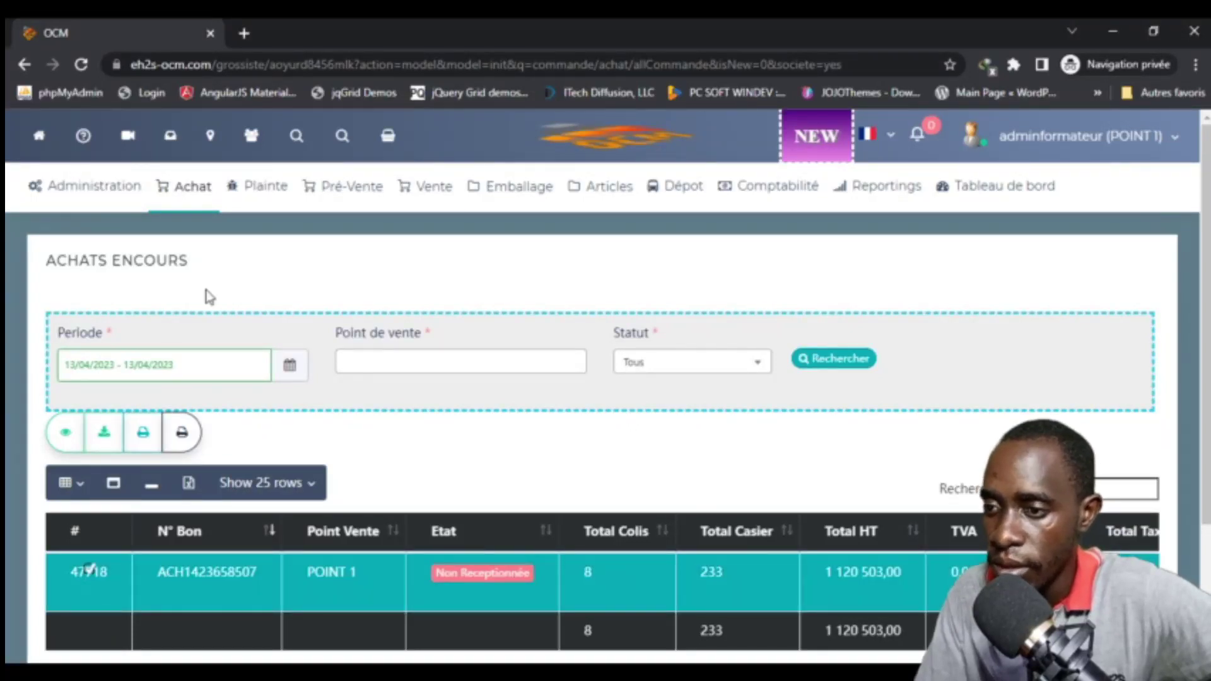
{"action": "left_click", "coordinate": [106, 436]}
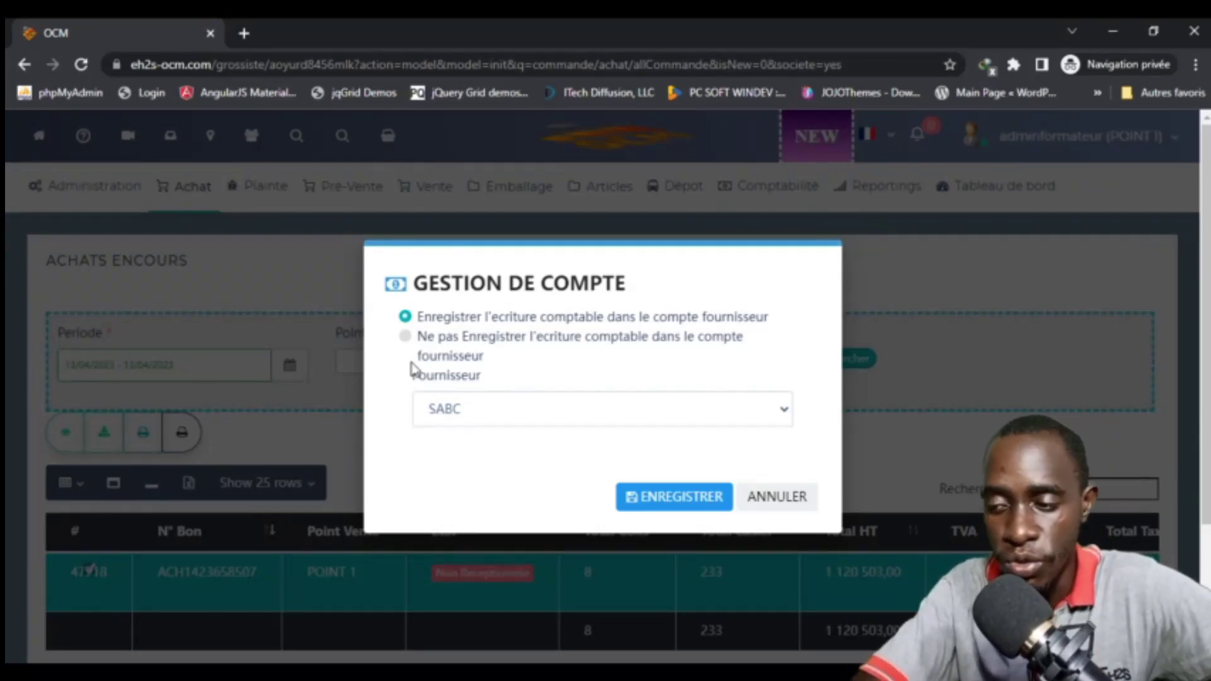
{"action": "left_click_drag", "start_coordinate": [773, 318], "coordinate": [422, 321]}
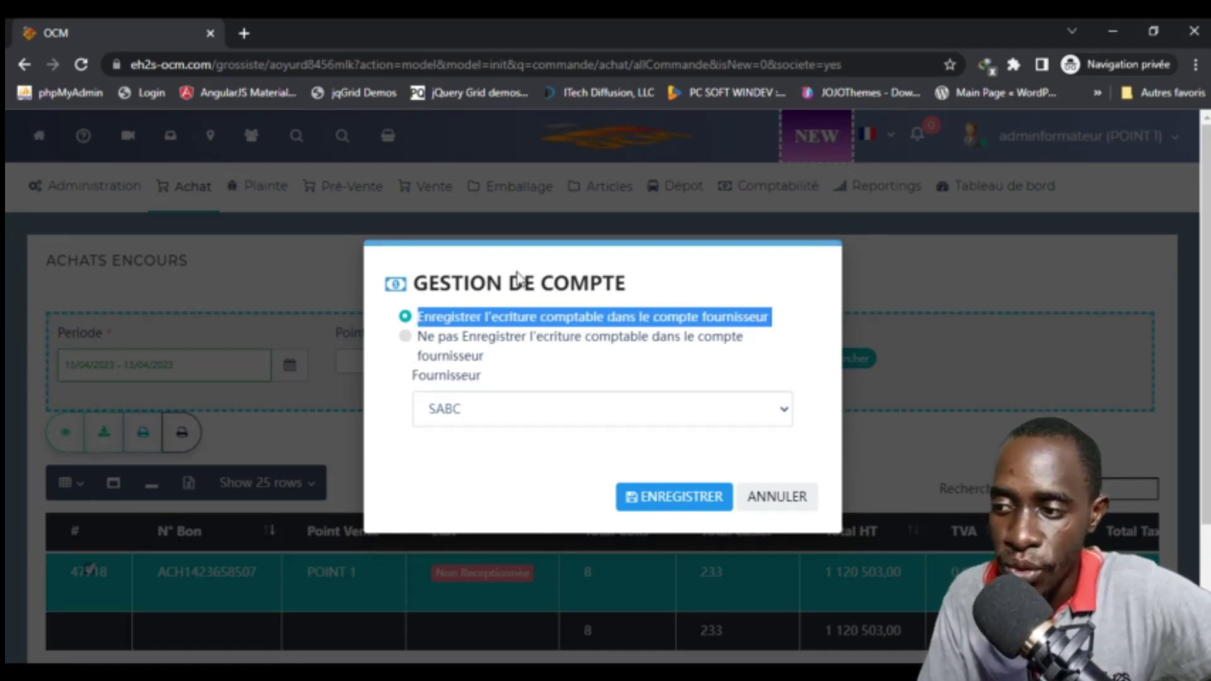
{"action": "left_click", "coordinate": [489, 361]}
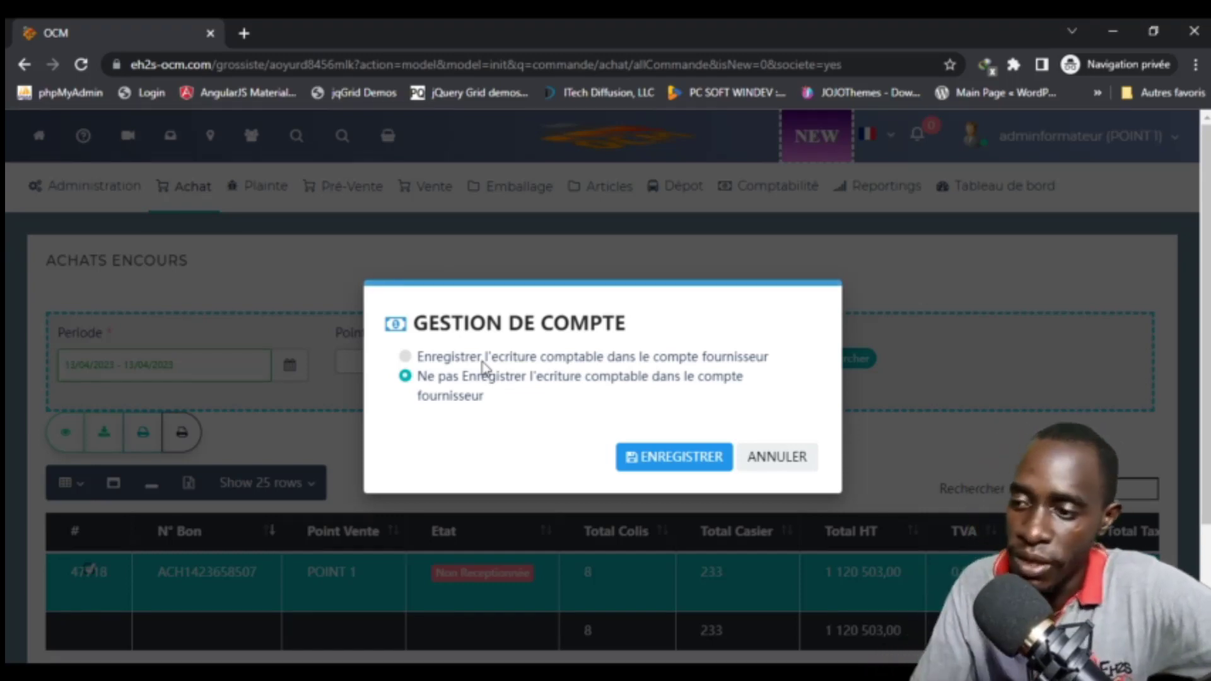
{"action": "left_click", "coordinate": [484, 358]}
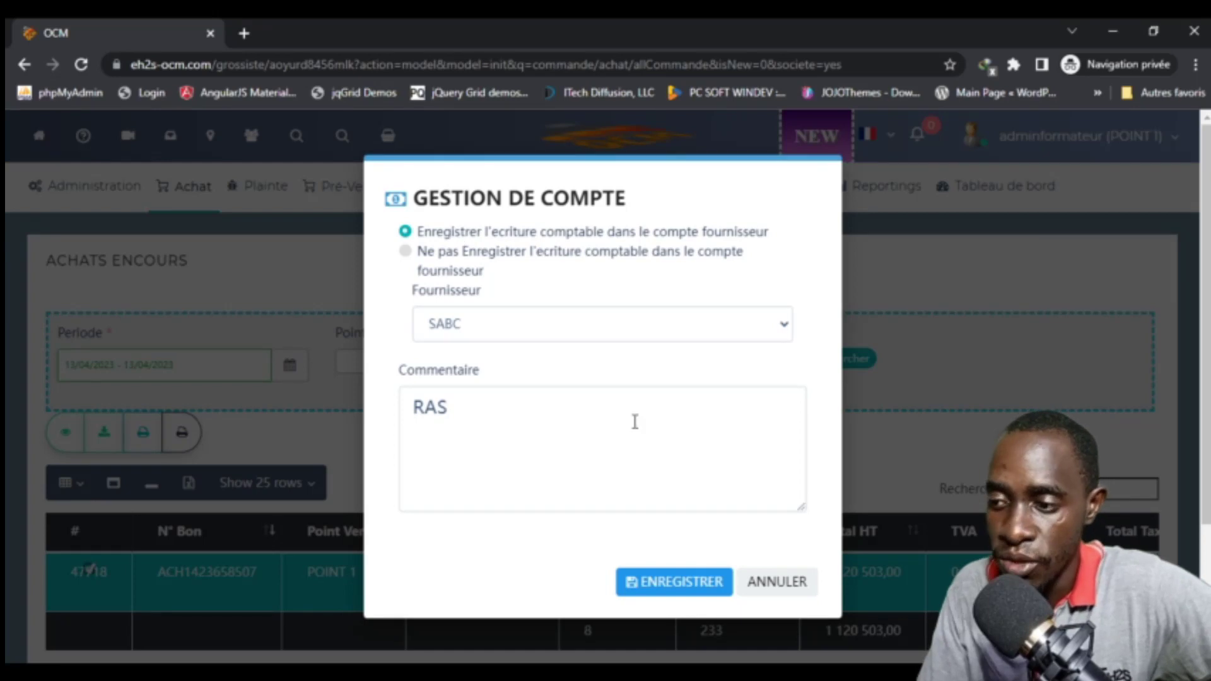
{"action": "left_click", "coordinate": [524, 327]}
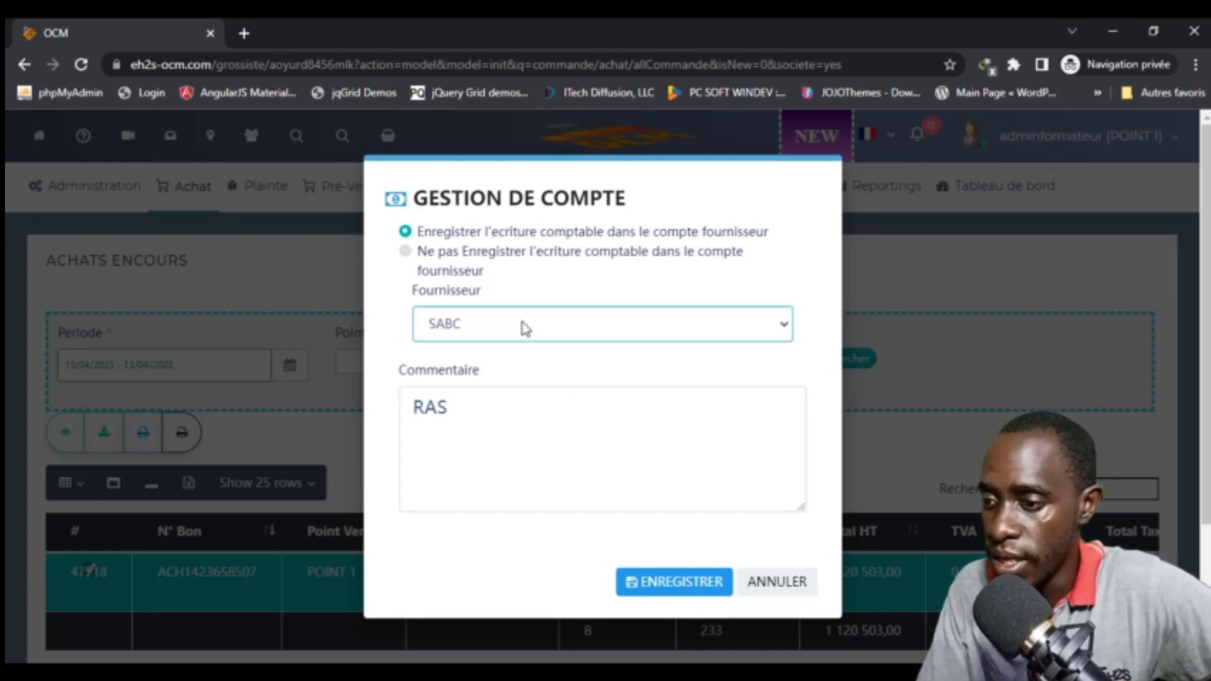
{"action": "left_click", "coordinate": [461, 426]}
{"action": "left_click", "coordinate": [653, 583]}
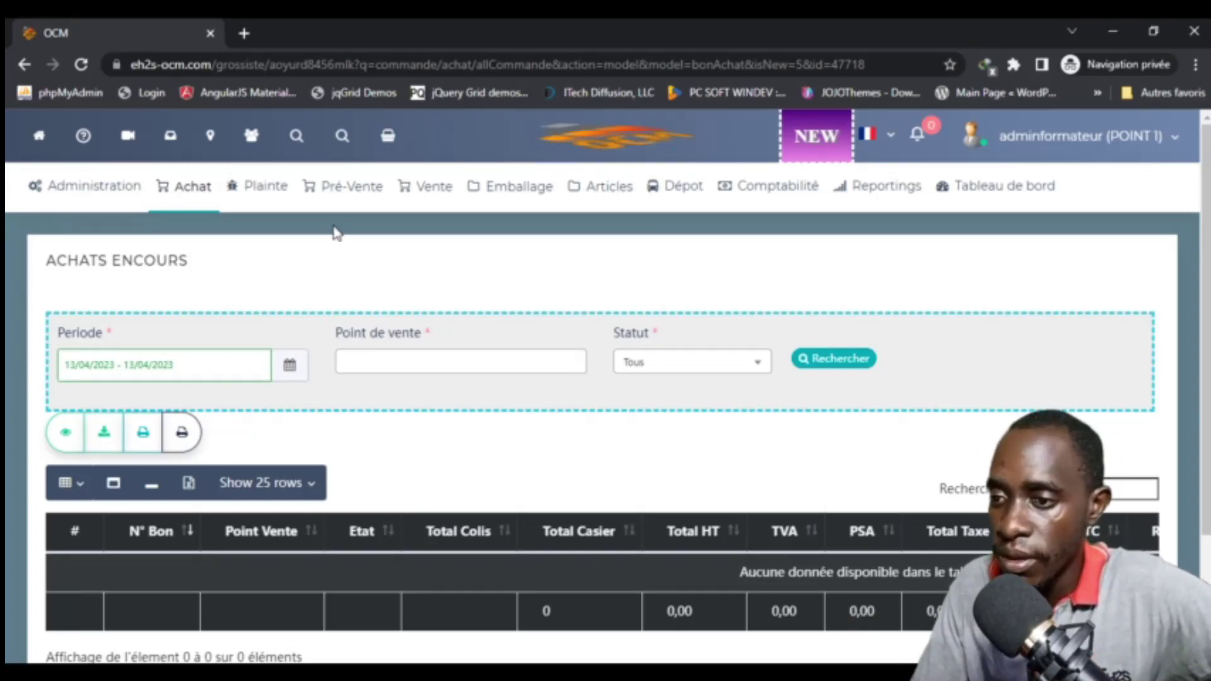
- Generate the purchase route sheet (feuille De Route) for the current year (Cette Année), point of sale POINT 1 and supplier SABC
{"action": "mouse_move", "coordinate": [188, 202]}
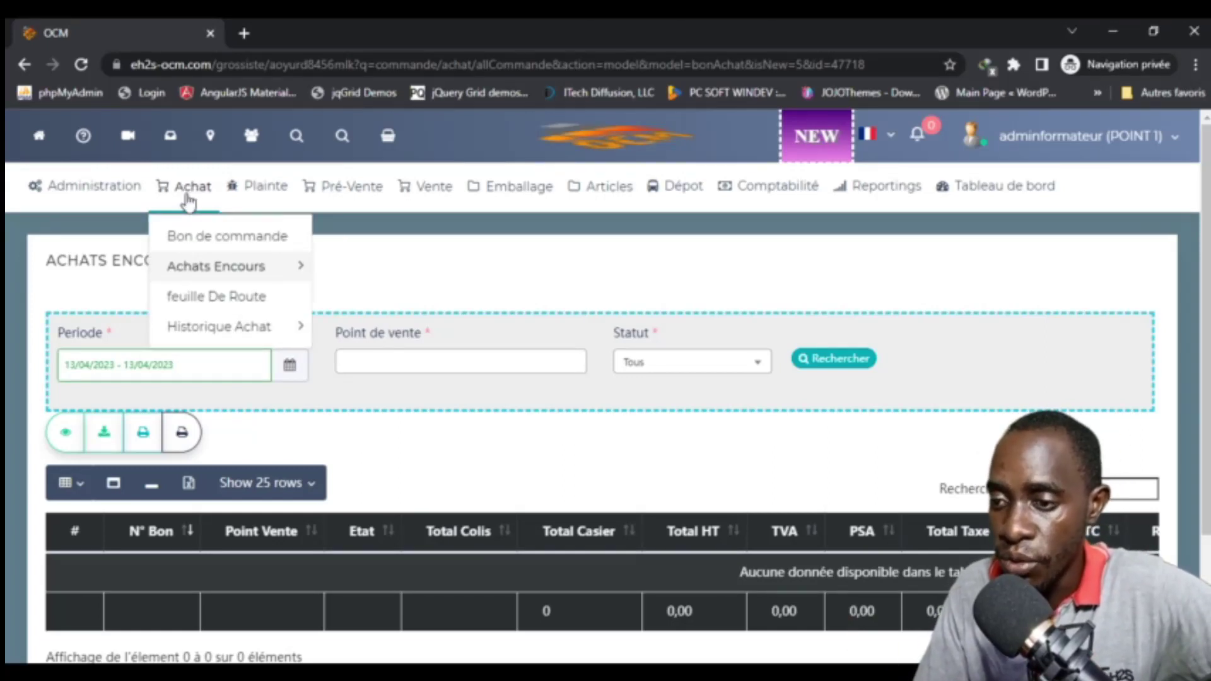
{"action": "mouse_move", "coordinate": [219, 270]}
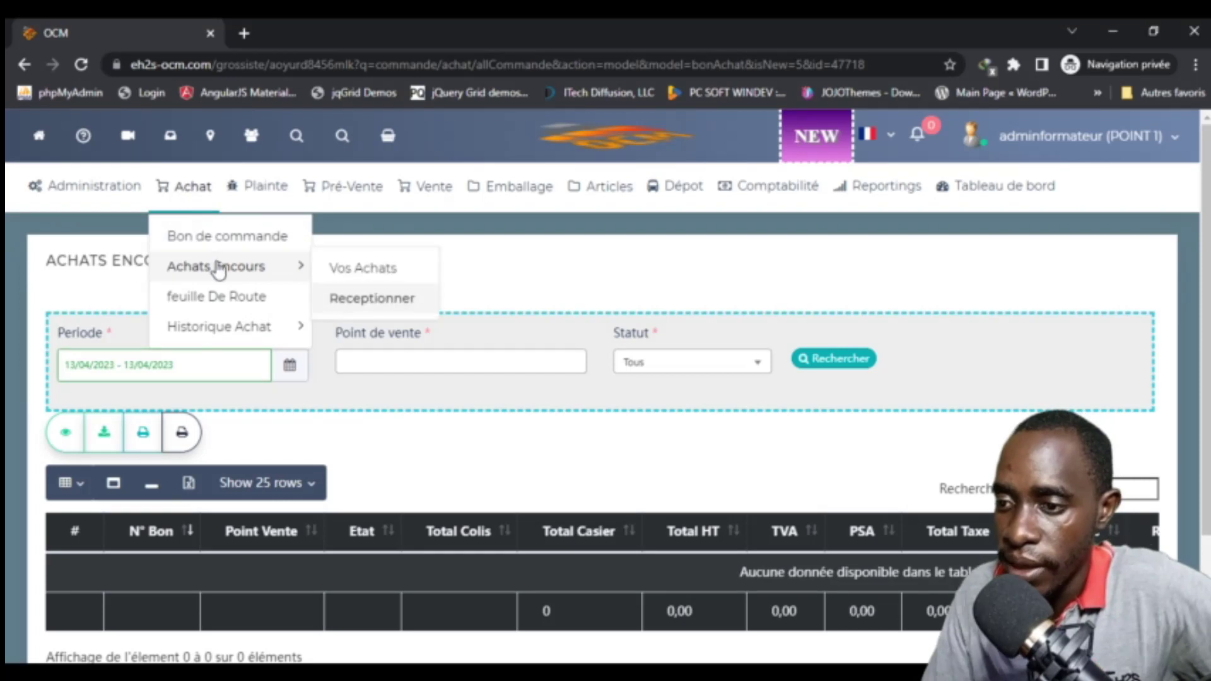
{"action": "left_click", "coordinate": [218, 297]}
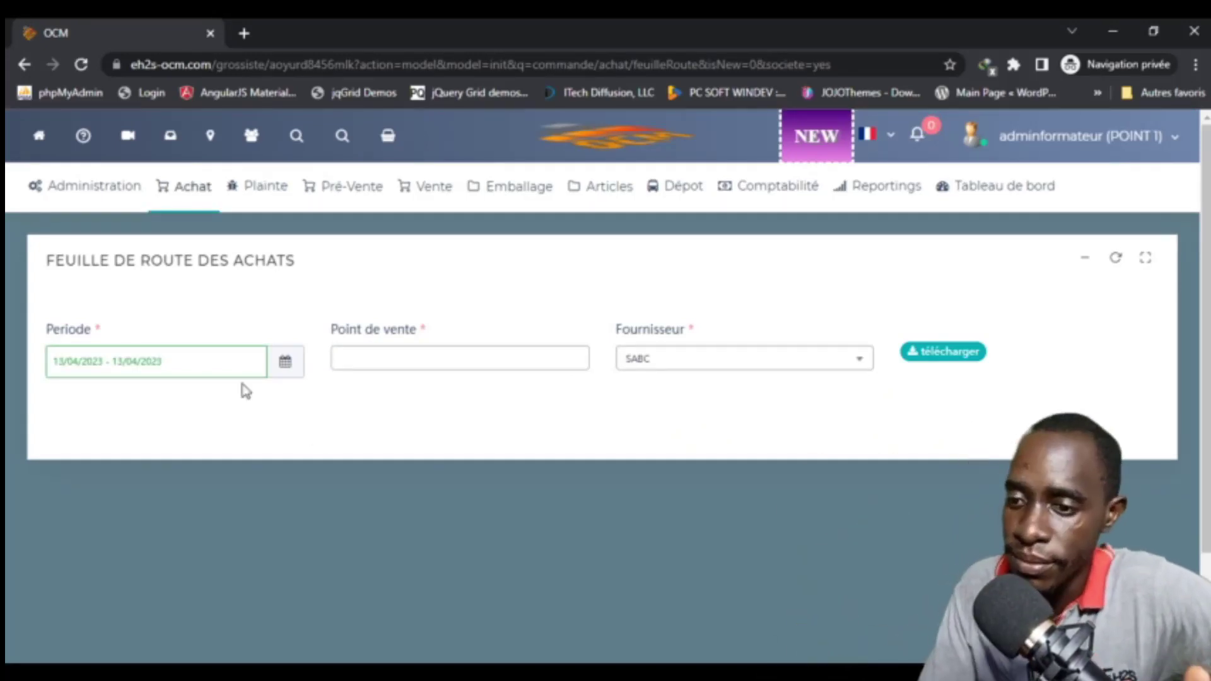
{"action": "left_click", "coordinate": [200, 367]}
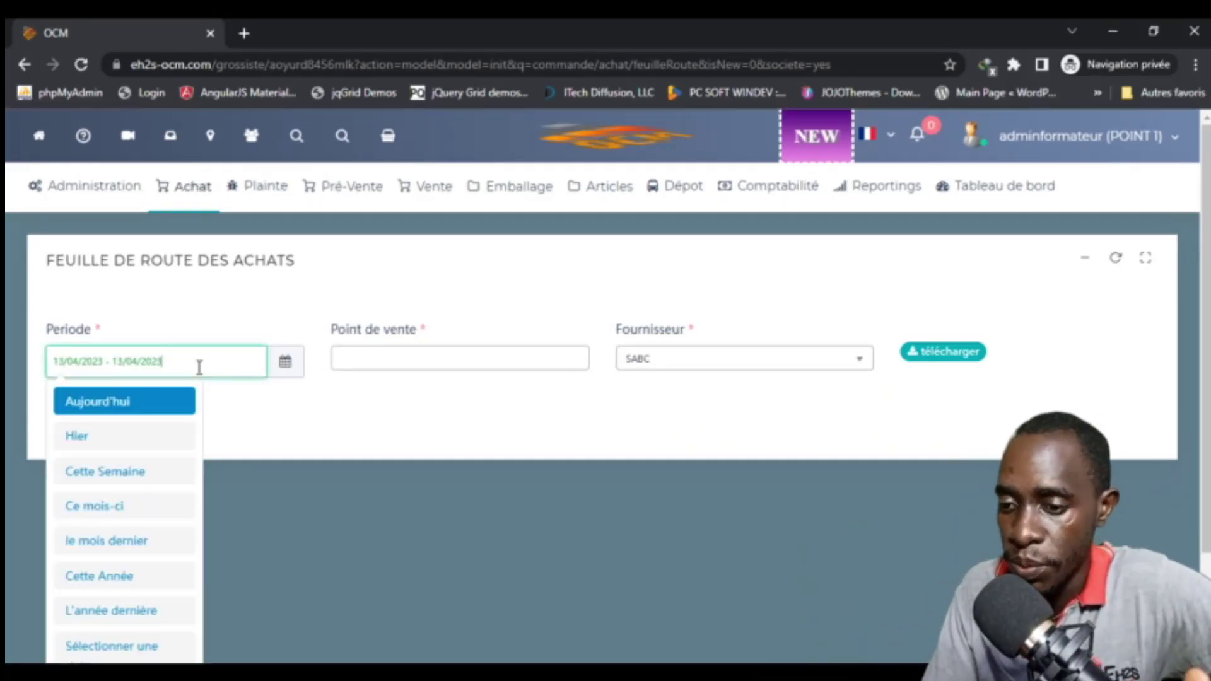
{"action": "left_click", "coordinate": [134, 580]}
{"action": "left_click", "coordinate": [449, 360]}
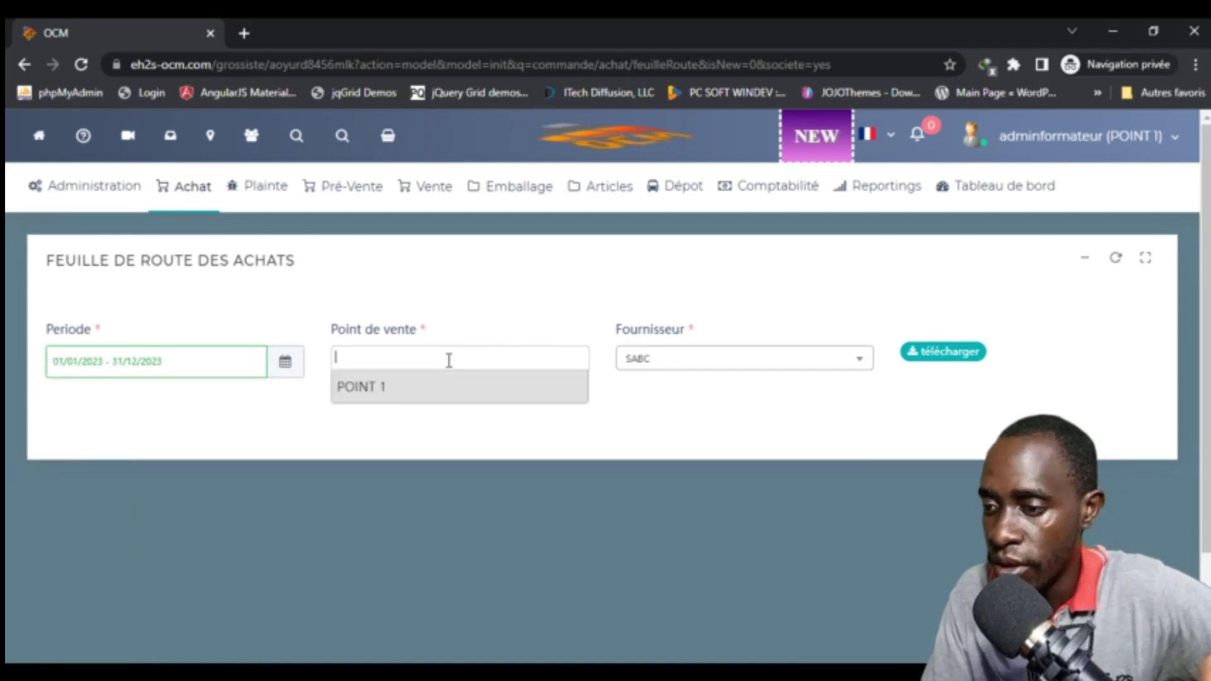
{"action": "left_click", "coordinate": [454, 396]}
{"action": "left_click", "coordinate": [966, 357]}
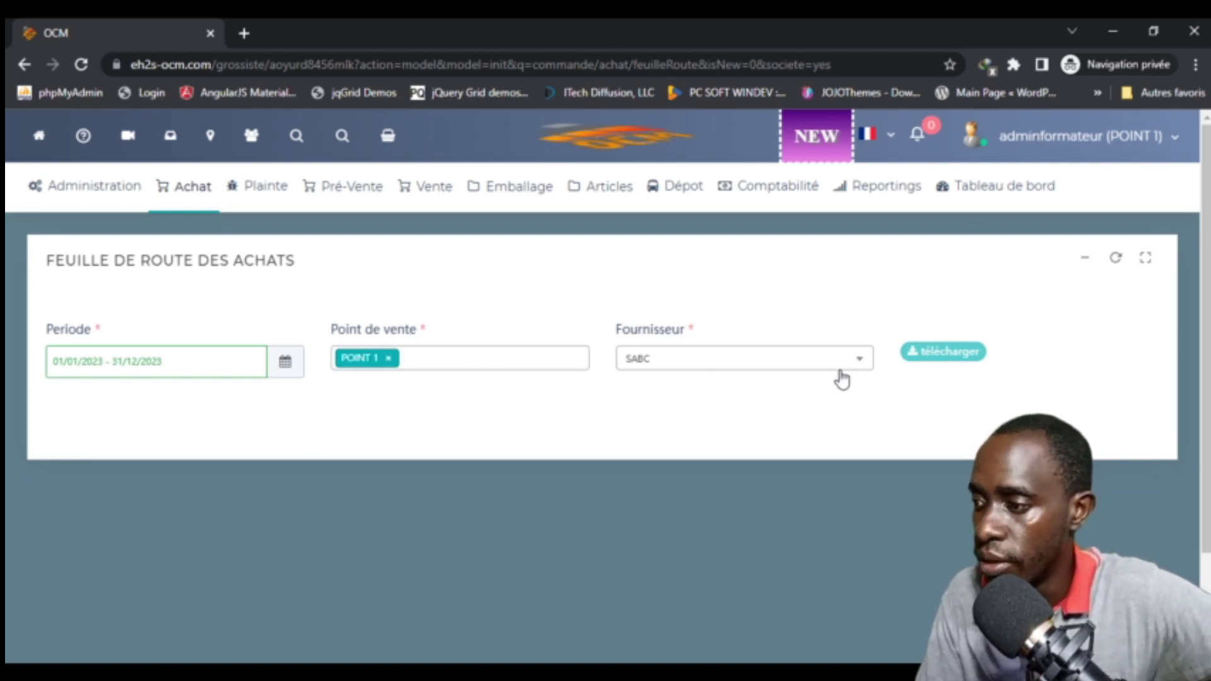
{"action": "left_click", "coordinate": [943, 352]}
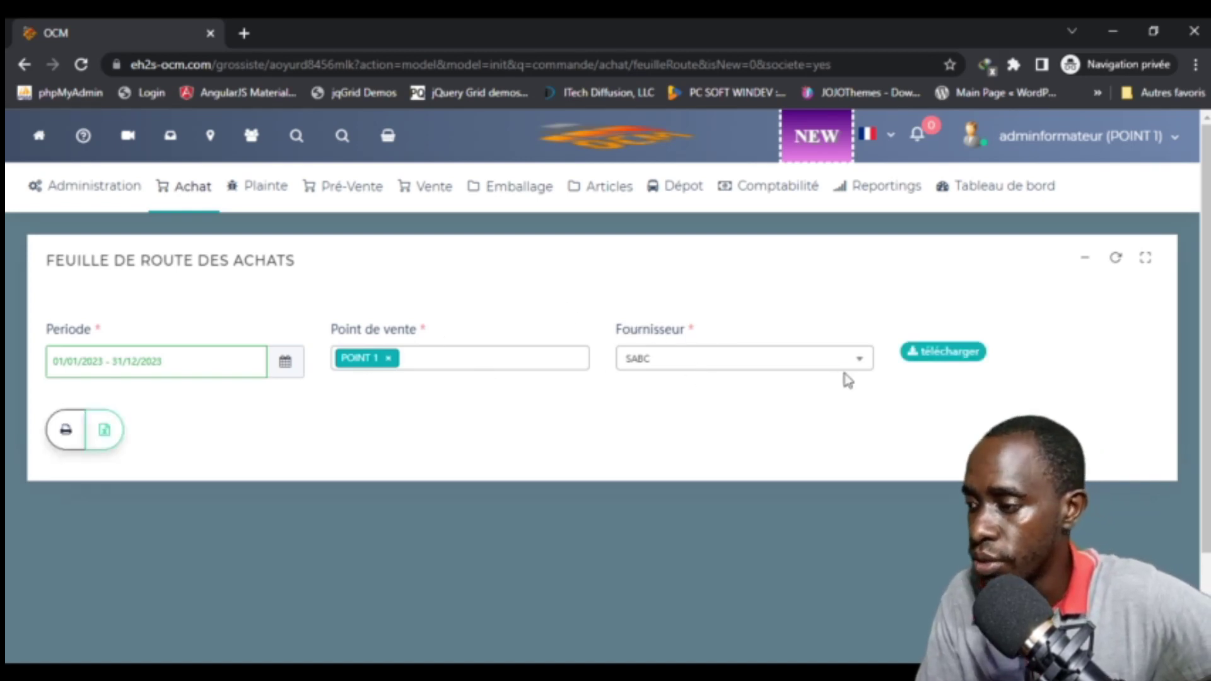
- Open the printable route sheet, review the quantities and amounts per article category and the overall total, and close it
{"action": "left_click", "coordinate": [68, 431]}
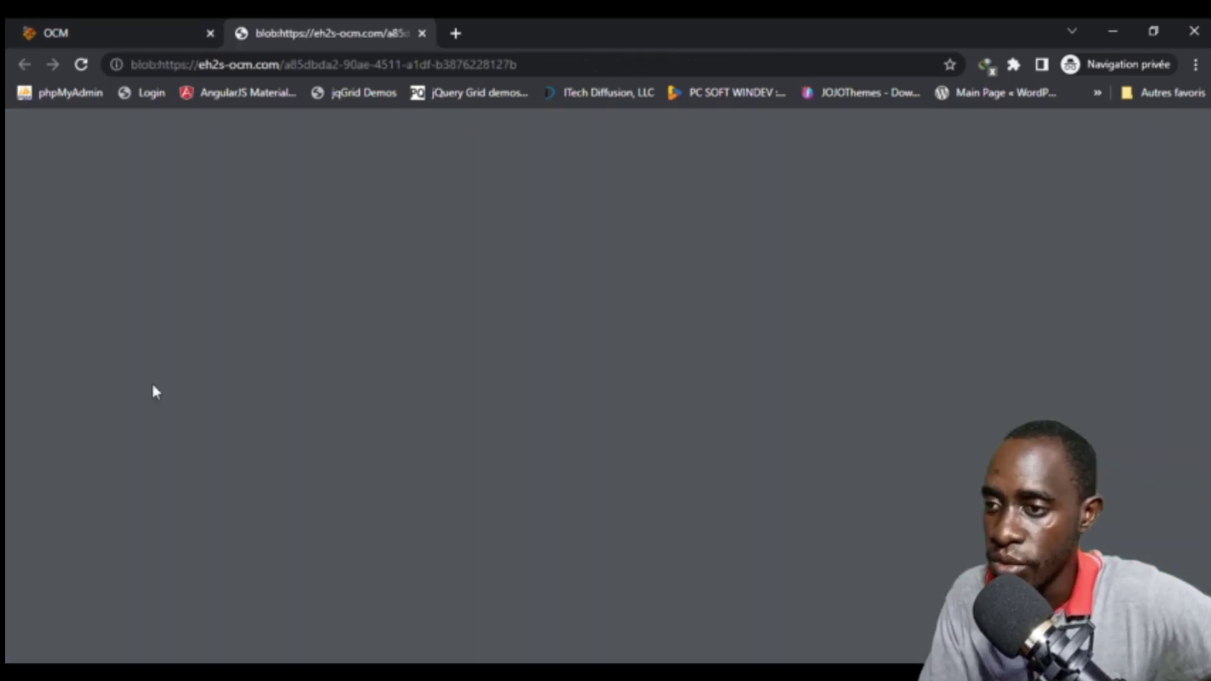
{"action": "scroll", "coordinate": [389, 383], "scroll_direction": "down", "scroll_amount": 2}
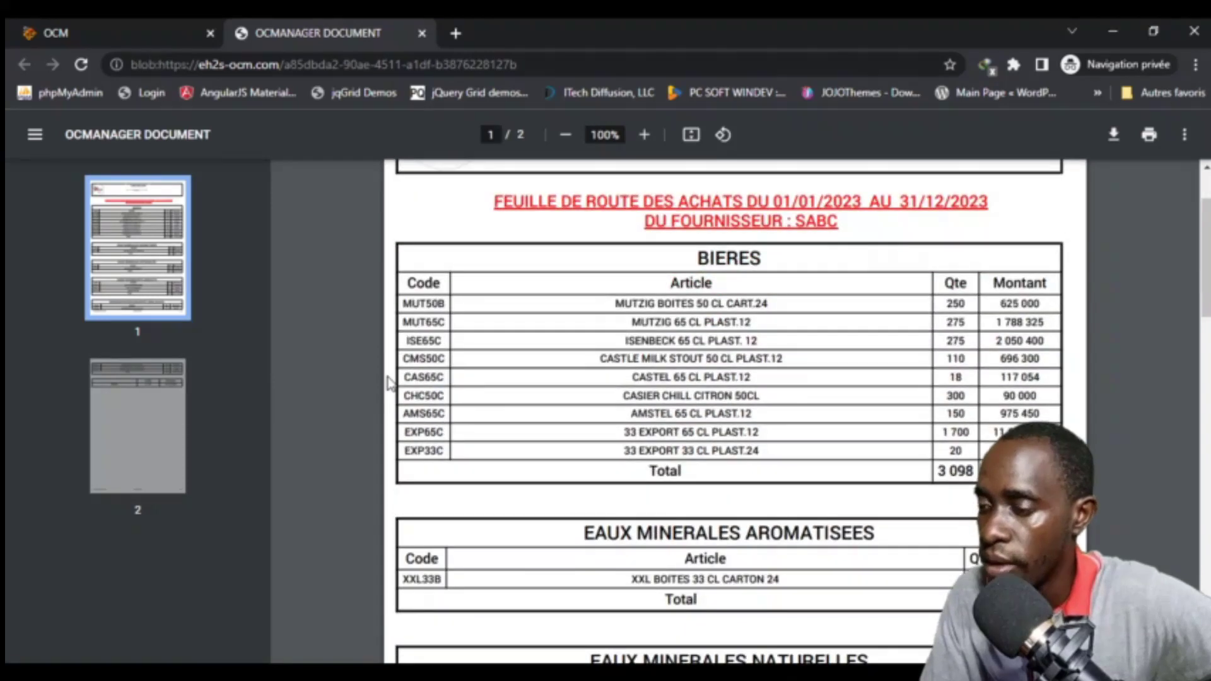
{"action": "scroll", "coordinate": [389, 382], "scroll_direction": "up", "scroll_amount": 1}
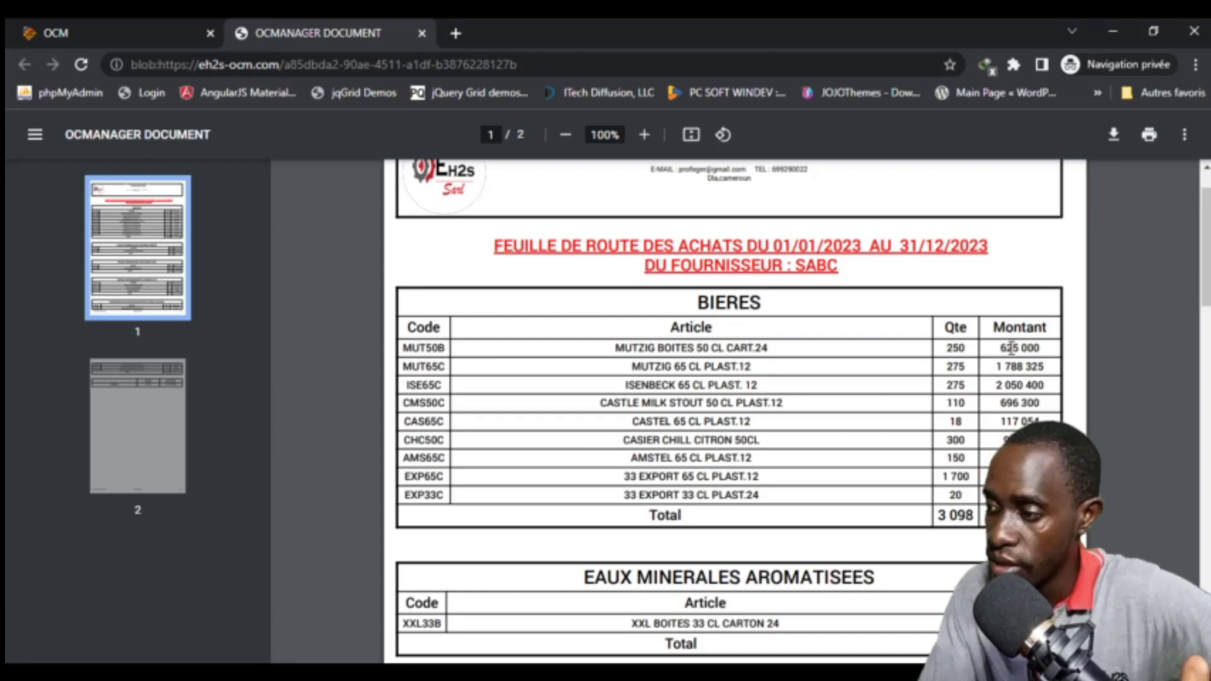
{"action": "left_click_drag", "start_coordinate": [947, 348], "coordinate": [967, 347]}
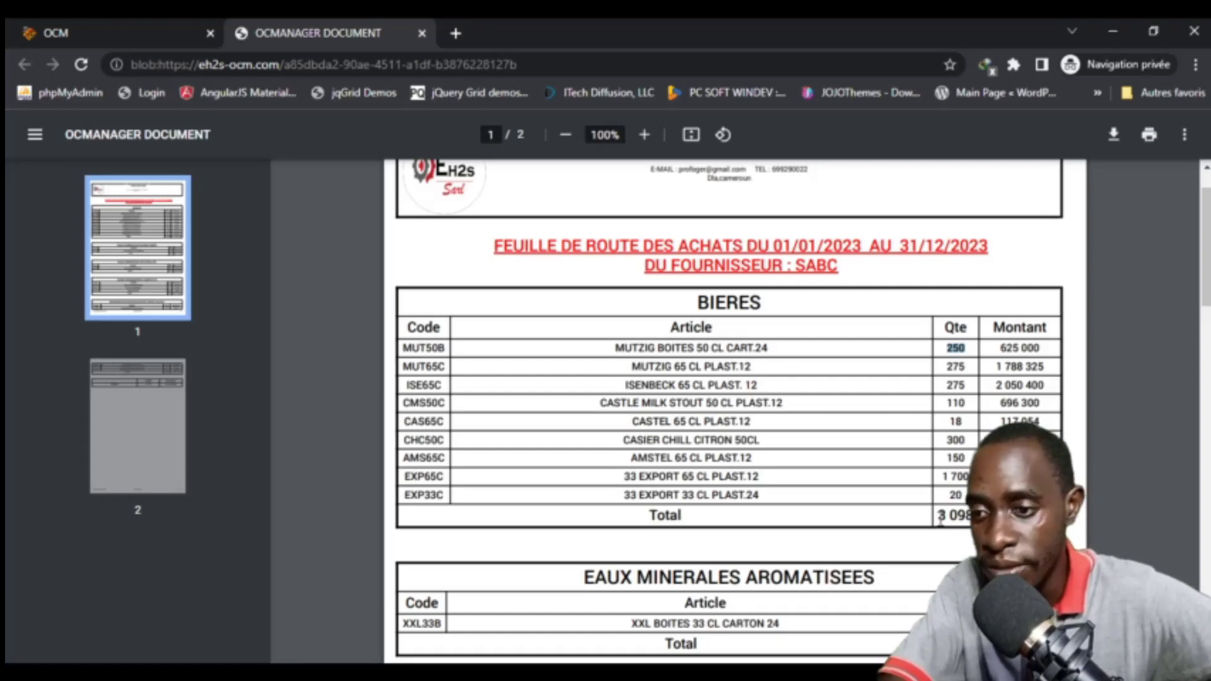
{"action": "scroll", "coordinate": [940, 519], "scroll_direction": "down", "scroll_amount": 4}
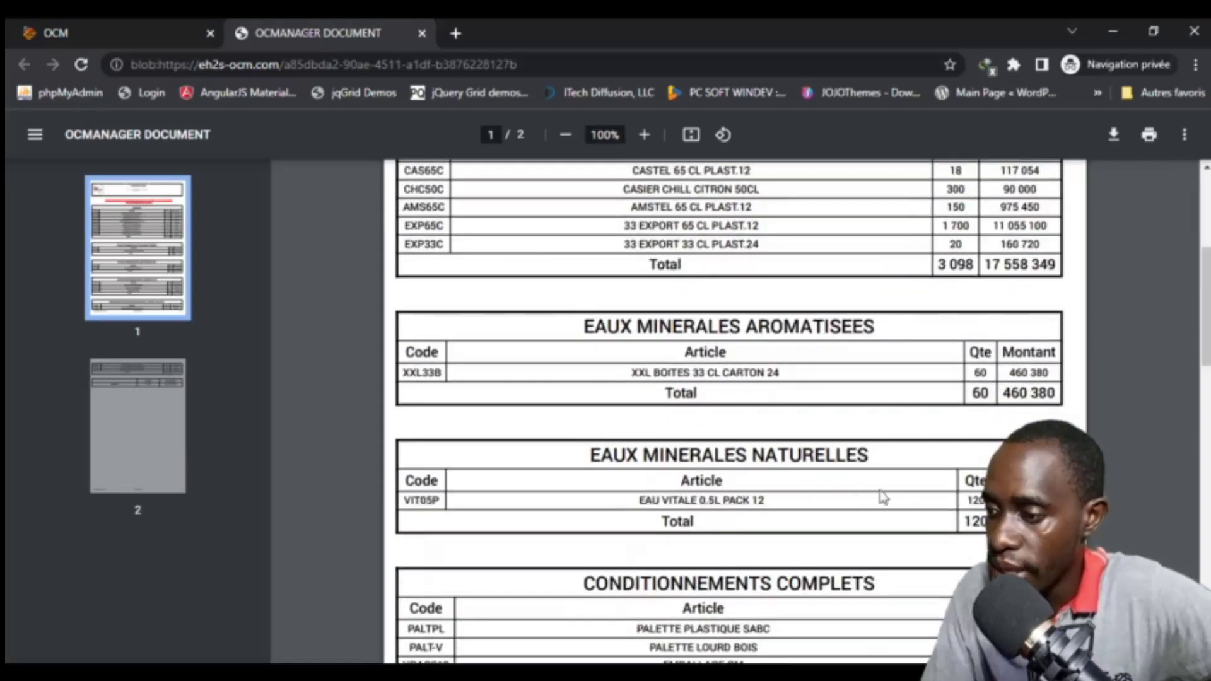
{"action": "scroll", "coordinate": [814, 466], "scroll_direction": "down", "scroll_amount": 7}
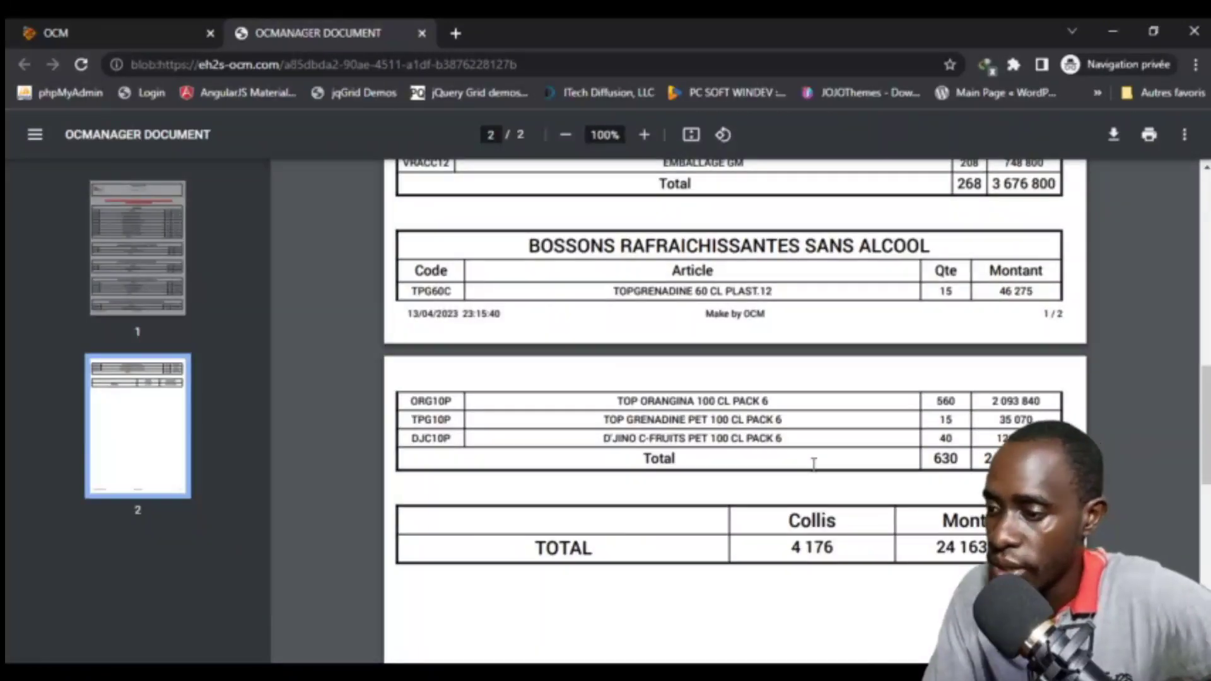
{"action": "scroll", "coordinate": [813, 464], "scroll_direction": "down", "scroll_amount": 3}
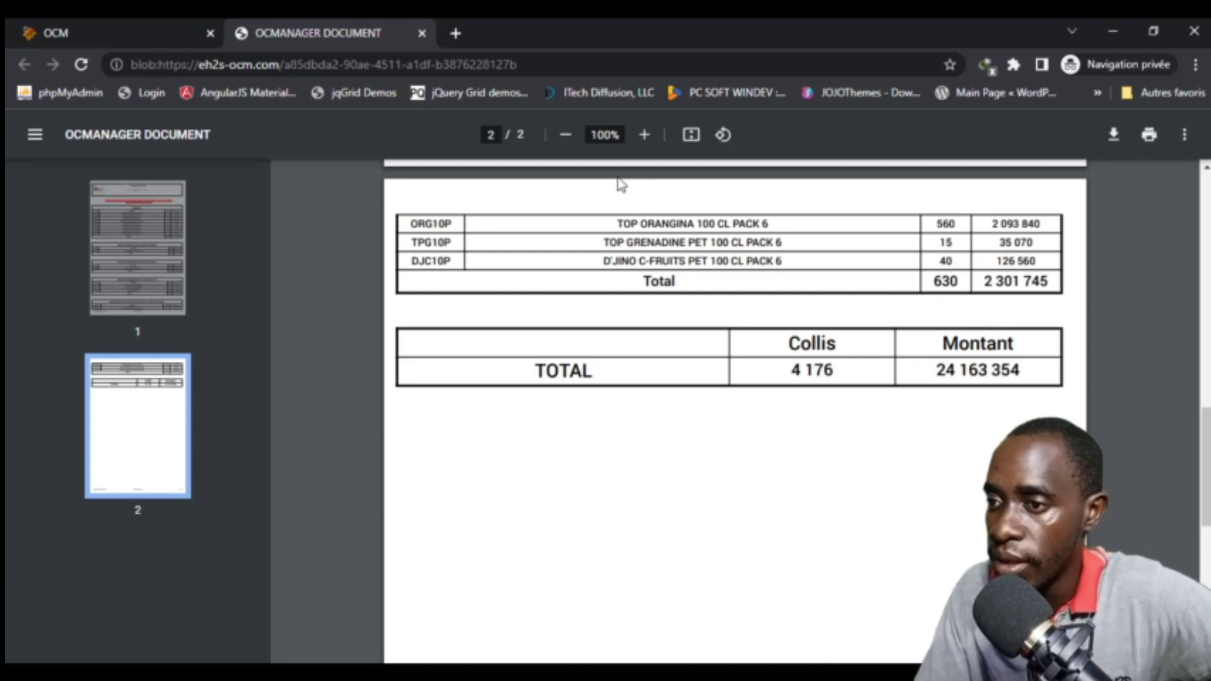
{"action": "scroll", "coordinate": [538, 333], "scroll_direction": "up", "scroll_amount": 15}
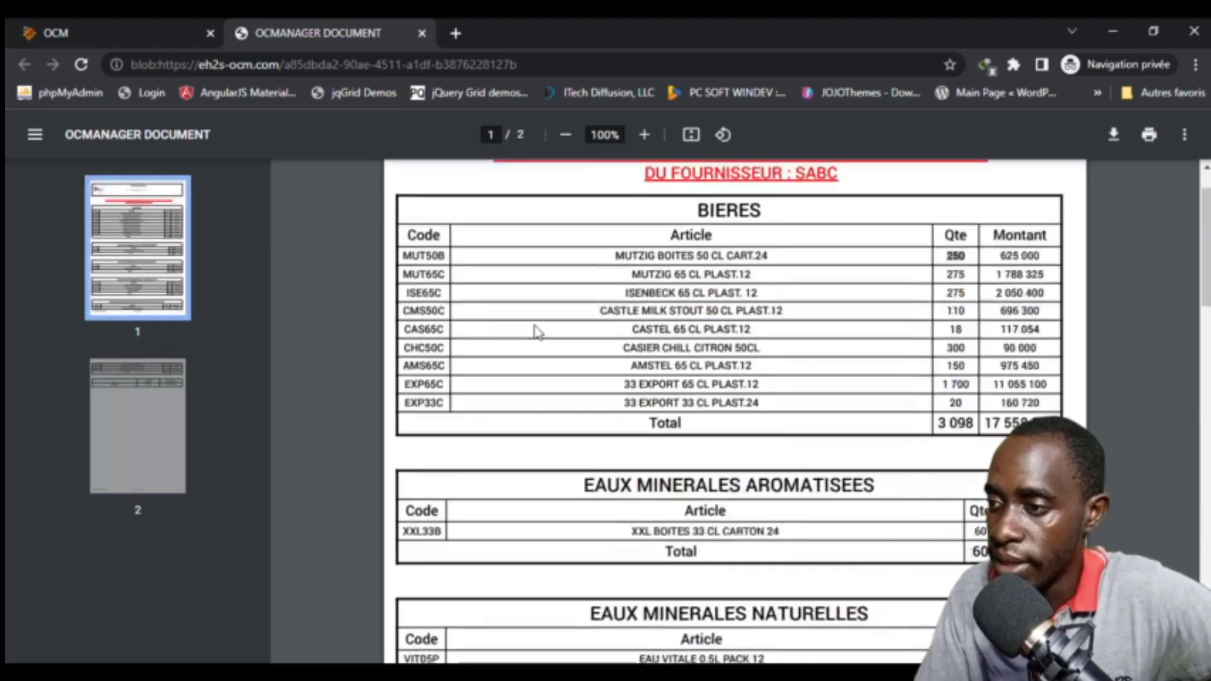
{"action": "left_click", "coordinate": [423, 33]}
- Open the general purchase history (Historique Achat, Général) and search it for the current year (Cette Année) and point of sale POINT 1
{"action": "left_click", "coordinate": [176, 189]}
{"action": "mouse_move", "coordinate": [243, 338]}
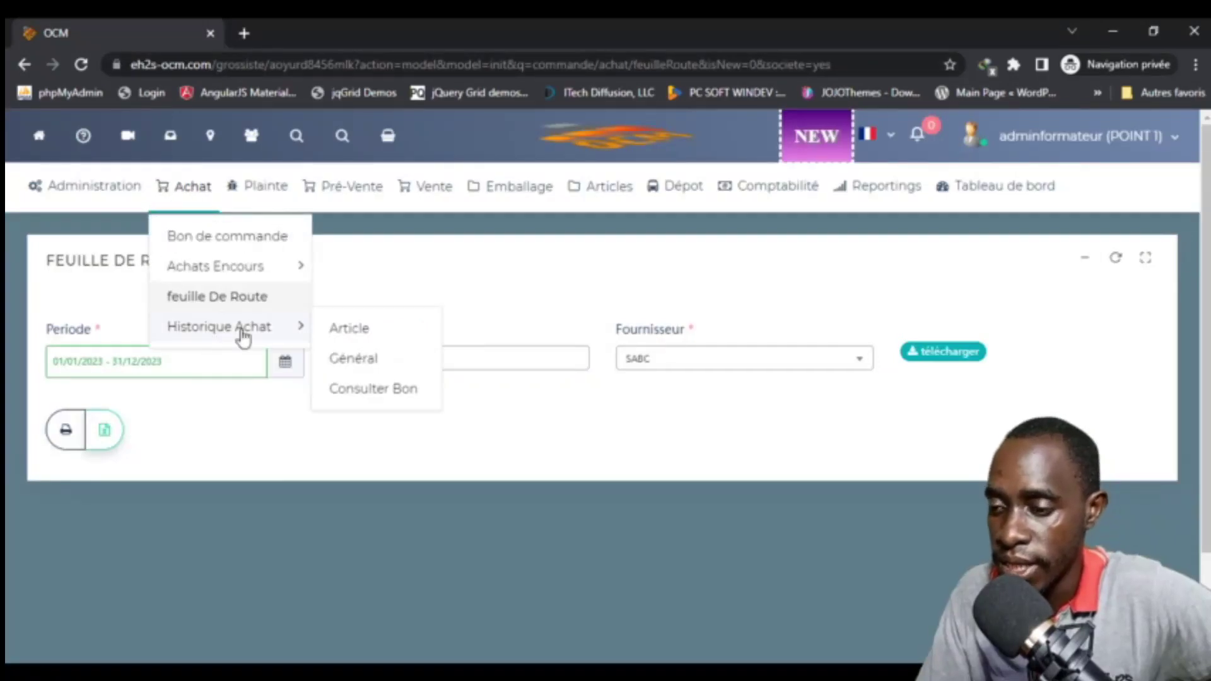
{"action": "left_click", "coordinate": [357, 368]}
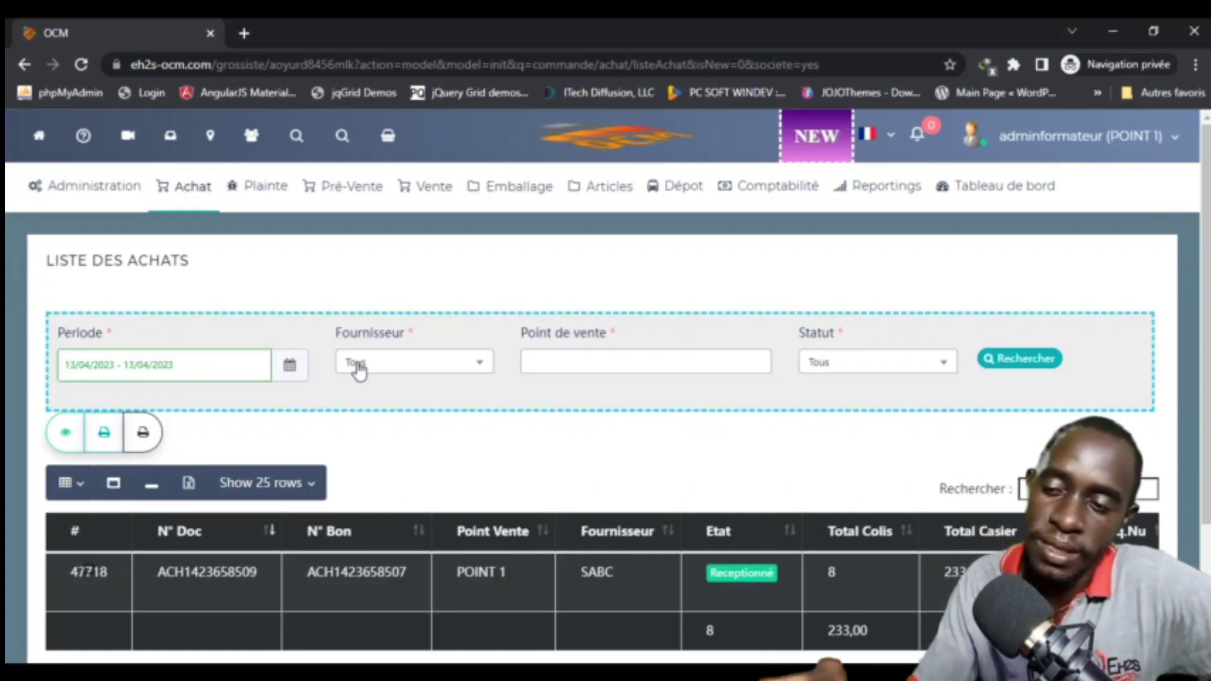
{"action": "left_click", "coordinate": [210, 376]}
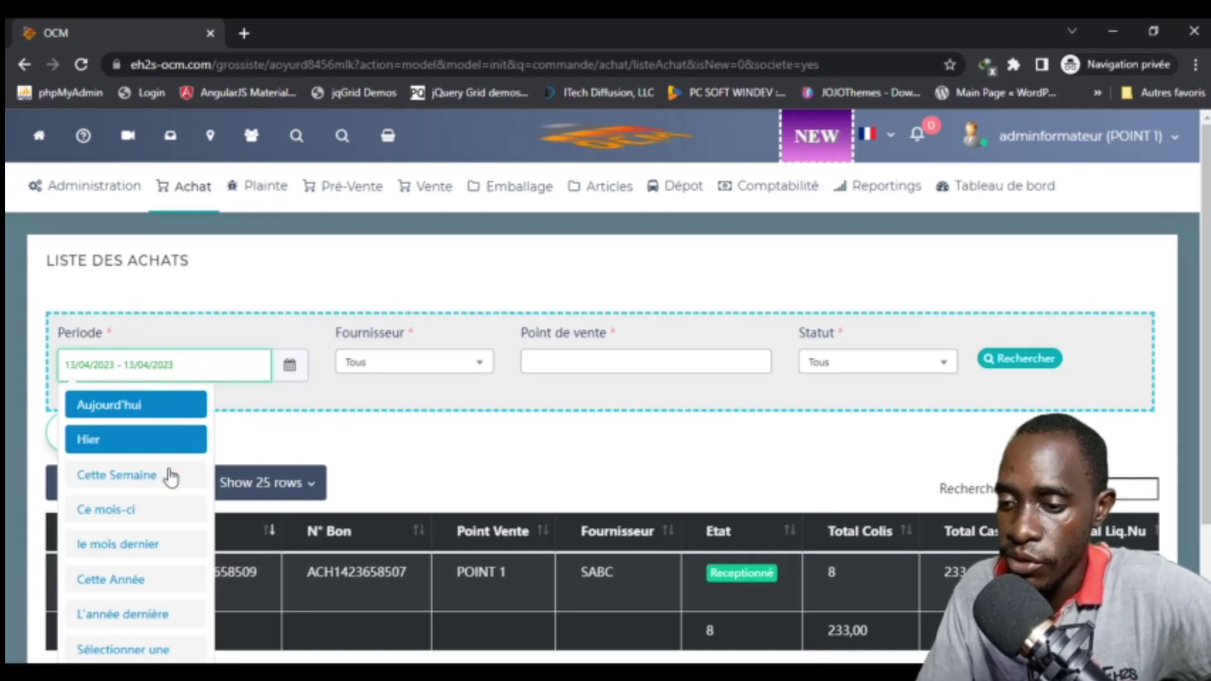
{"action": "left_click", "coordinate": [135, 593]}
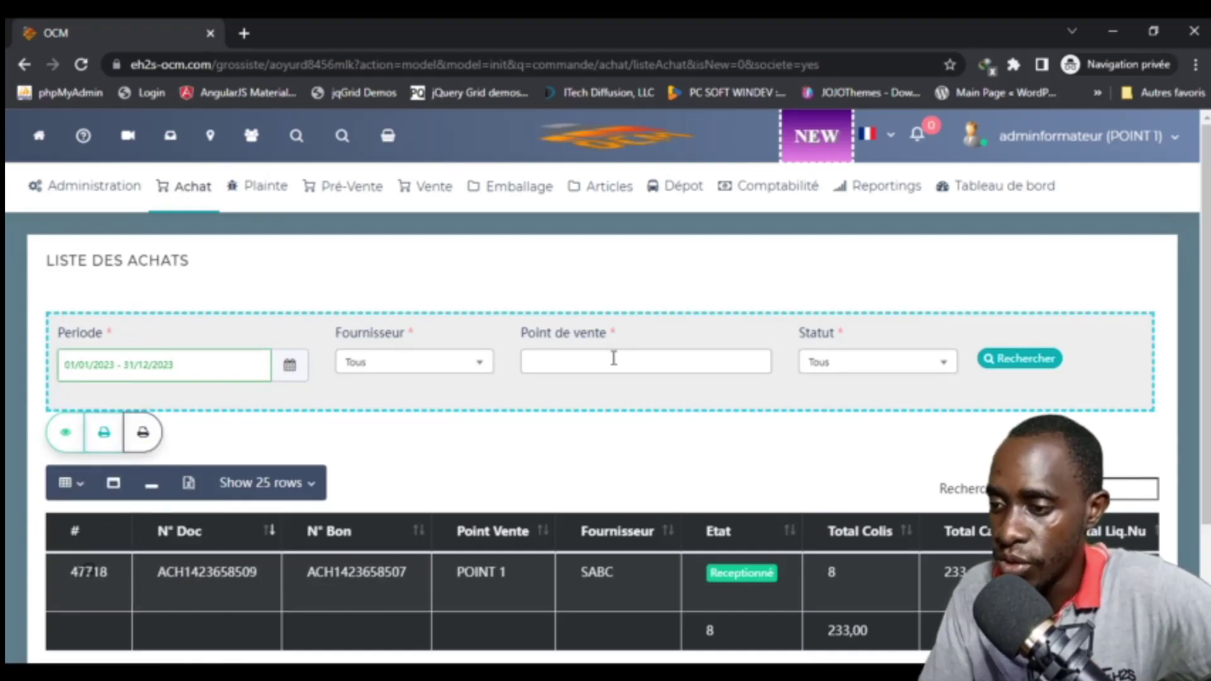
{"action": "left_click", "coordinate": [549, 361]}
{"action": "left_click", "coordinate": [574, 401]}
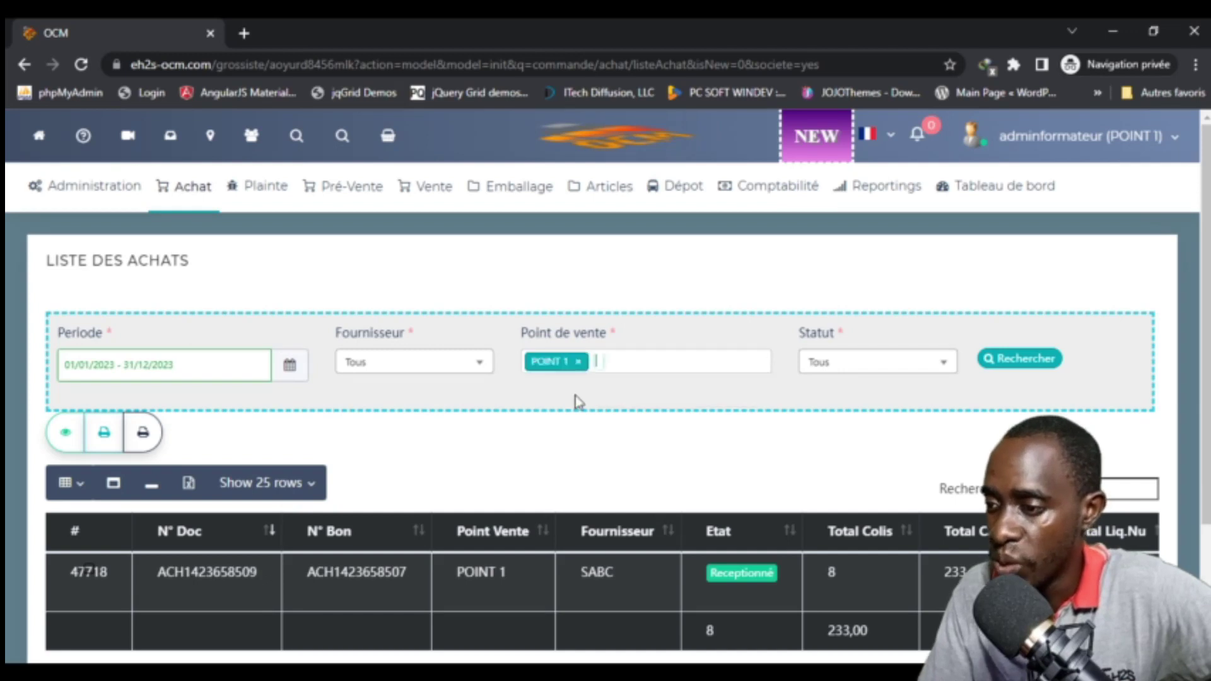
{"action": "left_click", "coordinate": [1010, 358]}
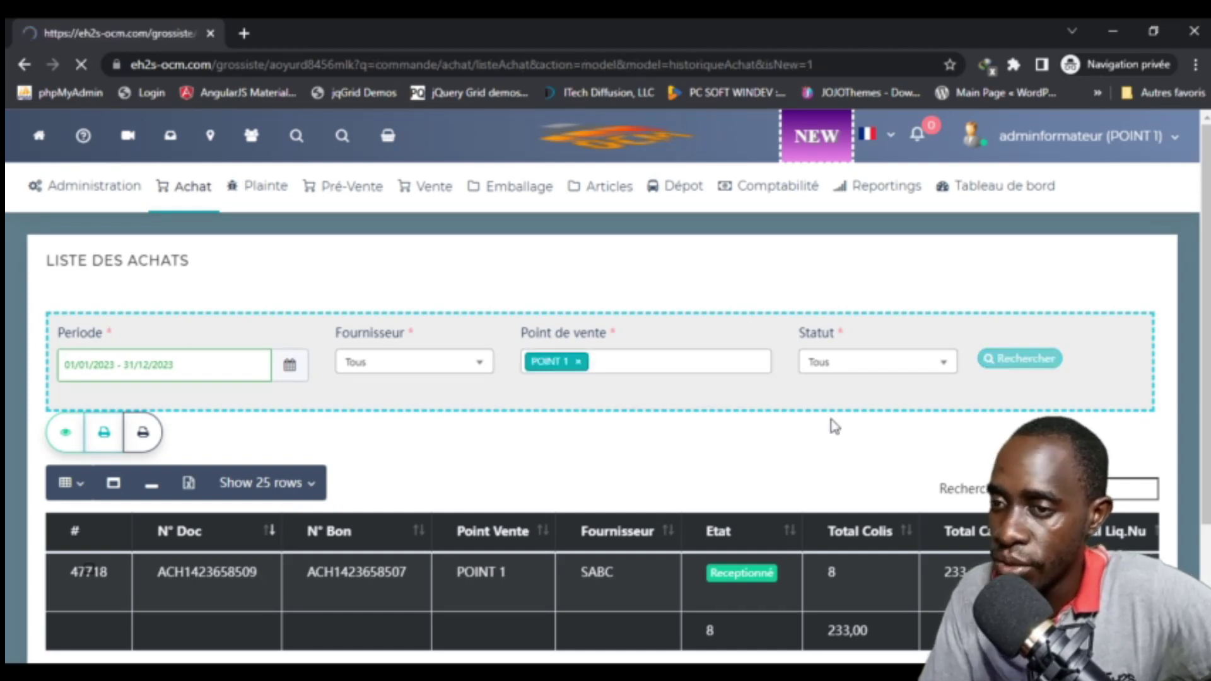
- Review the listed POINT 1 purchases, checking their reception status, crate totals, taxes, discounts, amounts and delivery dates
{"action": "scroll", "coordinate": [699, 482], "scroll_direction": "down", "scroll_amount": 5}
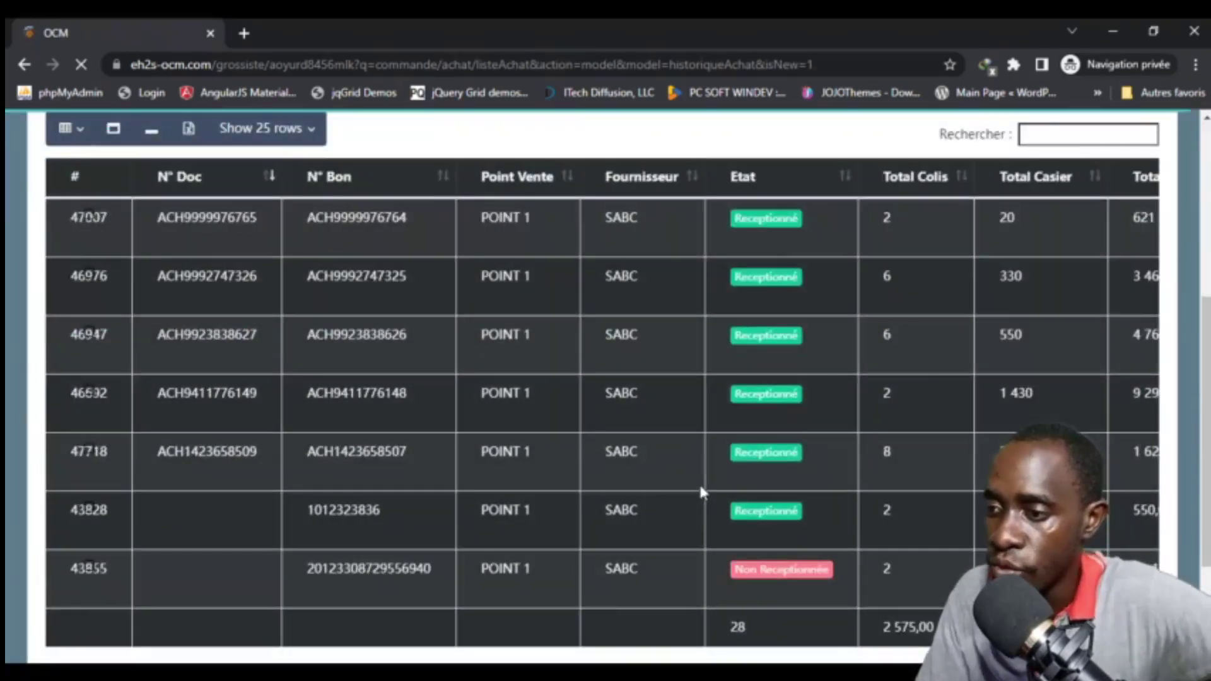
{"action": "scroll", "coordinate": [701, 488], "scroll_direction": "down", "scroll_amount": 3}
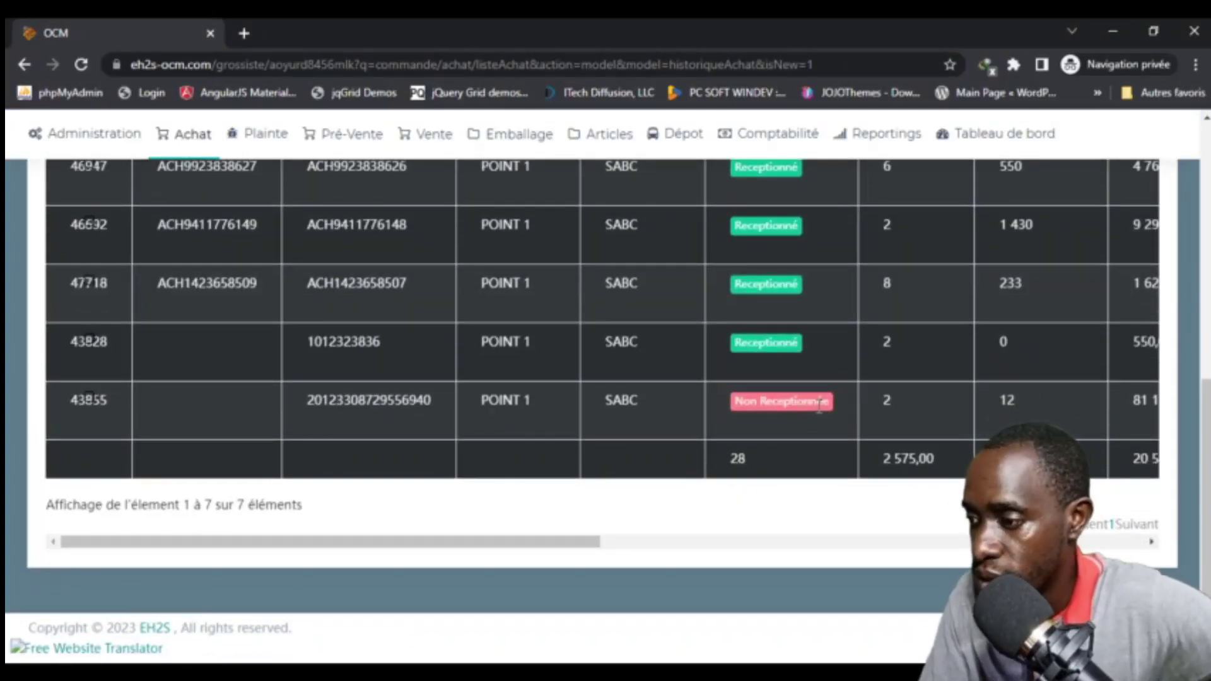
{"action": "left_click_drag", "start_coordinate": [422, 543], "coordinate": [365, 567]}
{"action": "scroll", "coordinate": [401, 470], "scroll_direction": "up", "scroll_amount": 6}
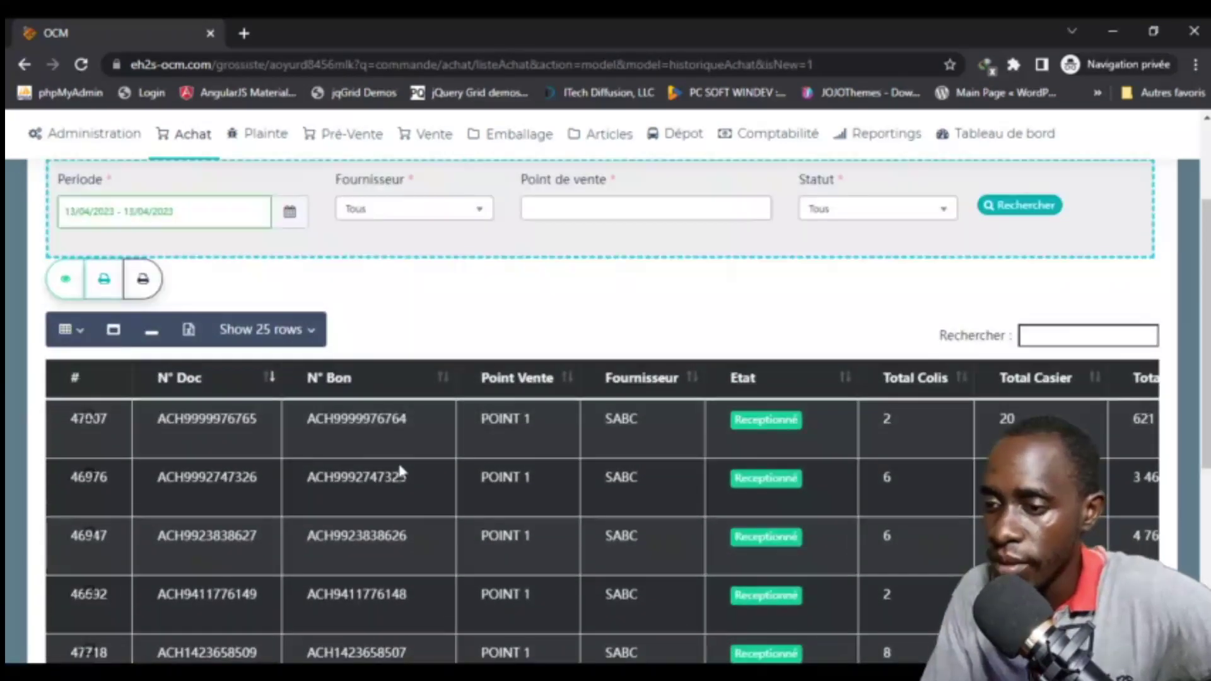
{"action": "scroll", "coordinate": [560, 454], "scroll_direction": "right", "scroll_amount": 15}
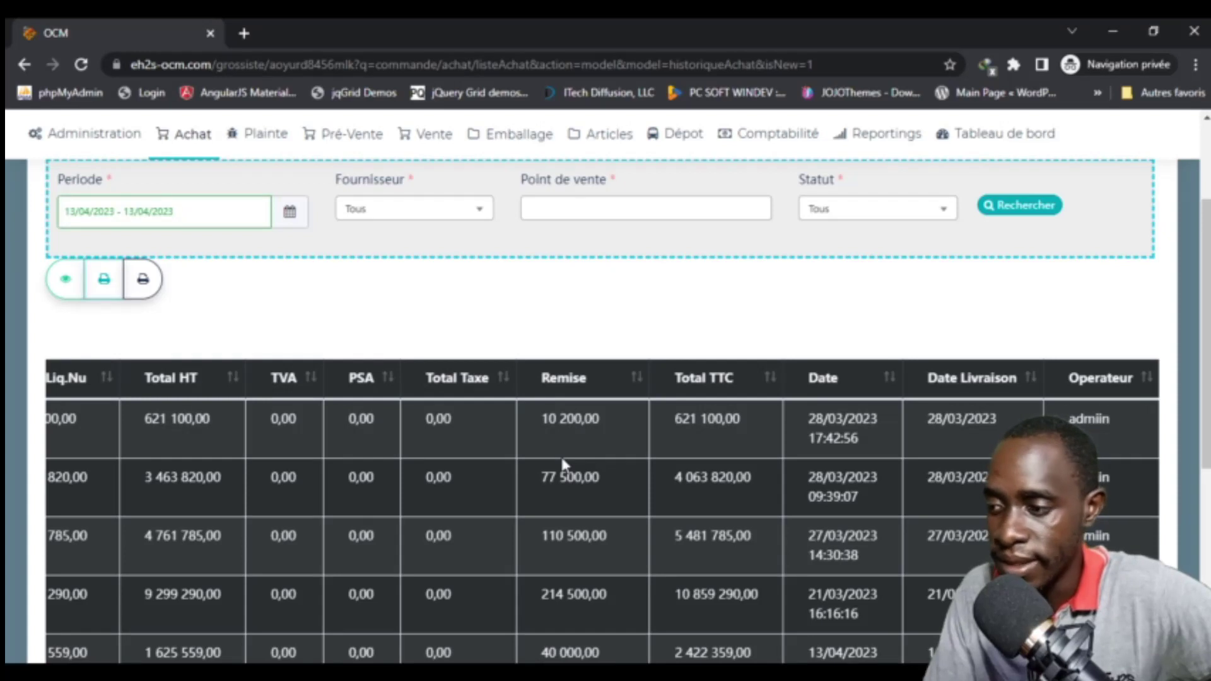
{"action": "scroll", "coordinate": [563, 465], "scroll_direction": "left", "scroll_amount": 15}
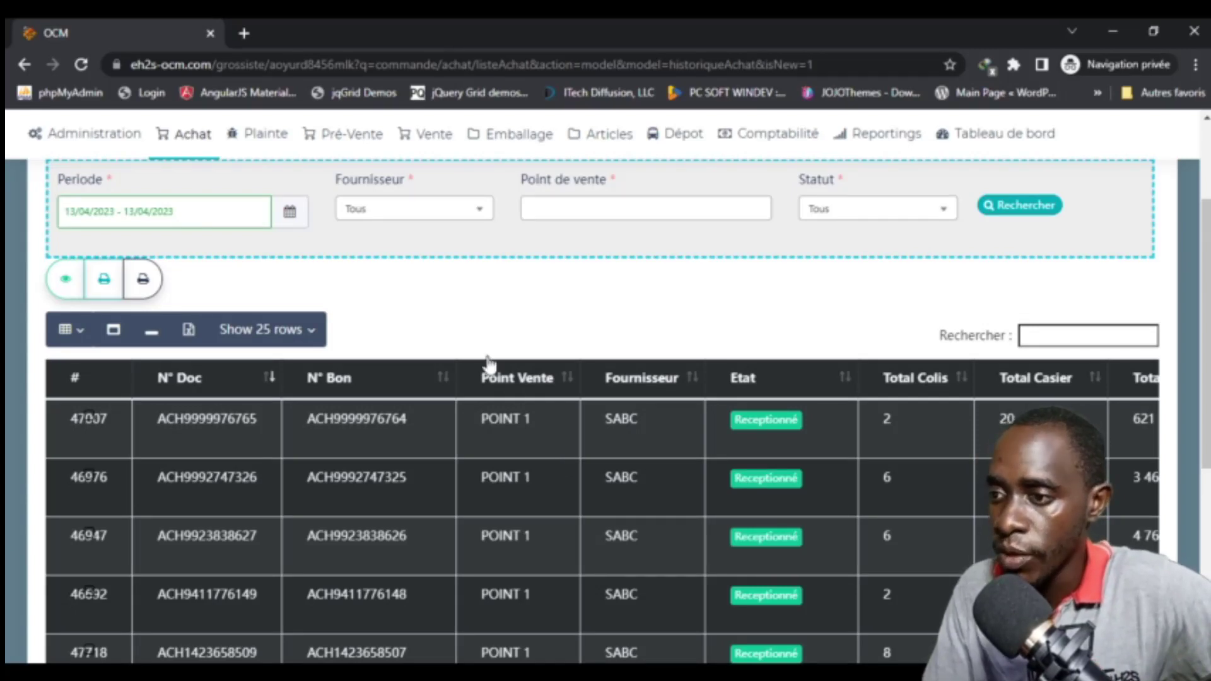
{"action": "scroll", "coordinate": [490, 363], "scroll_direction": "up", "scroll_amount": 3}
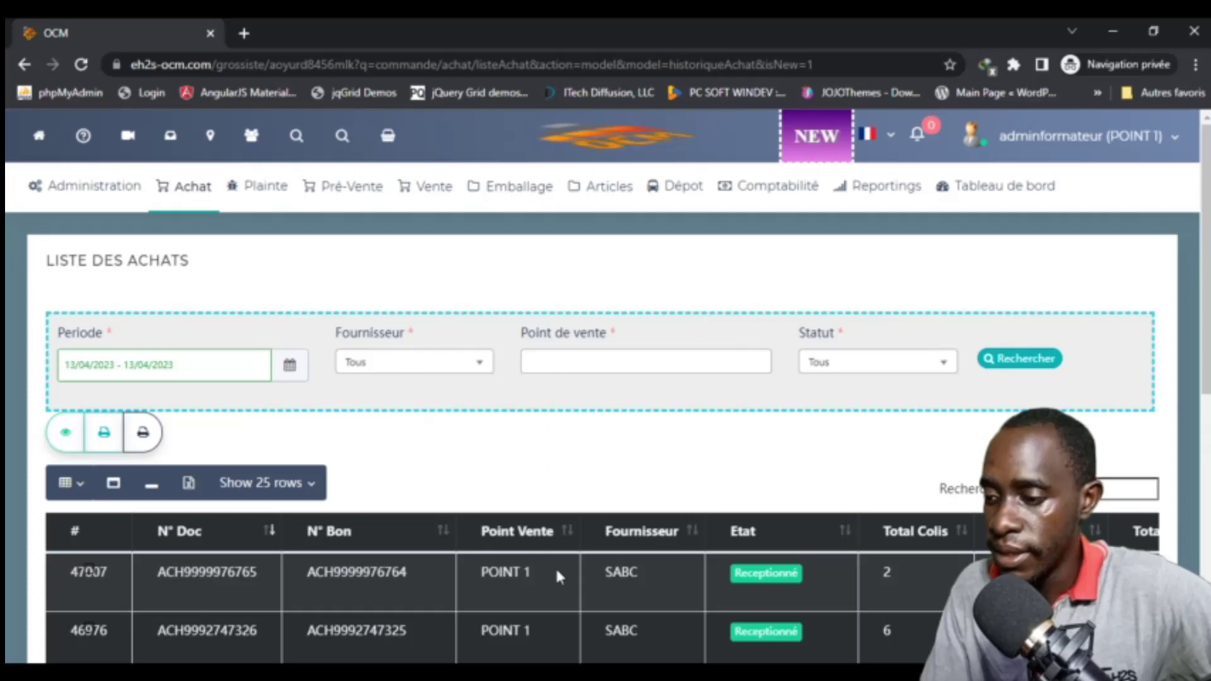